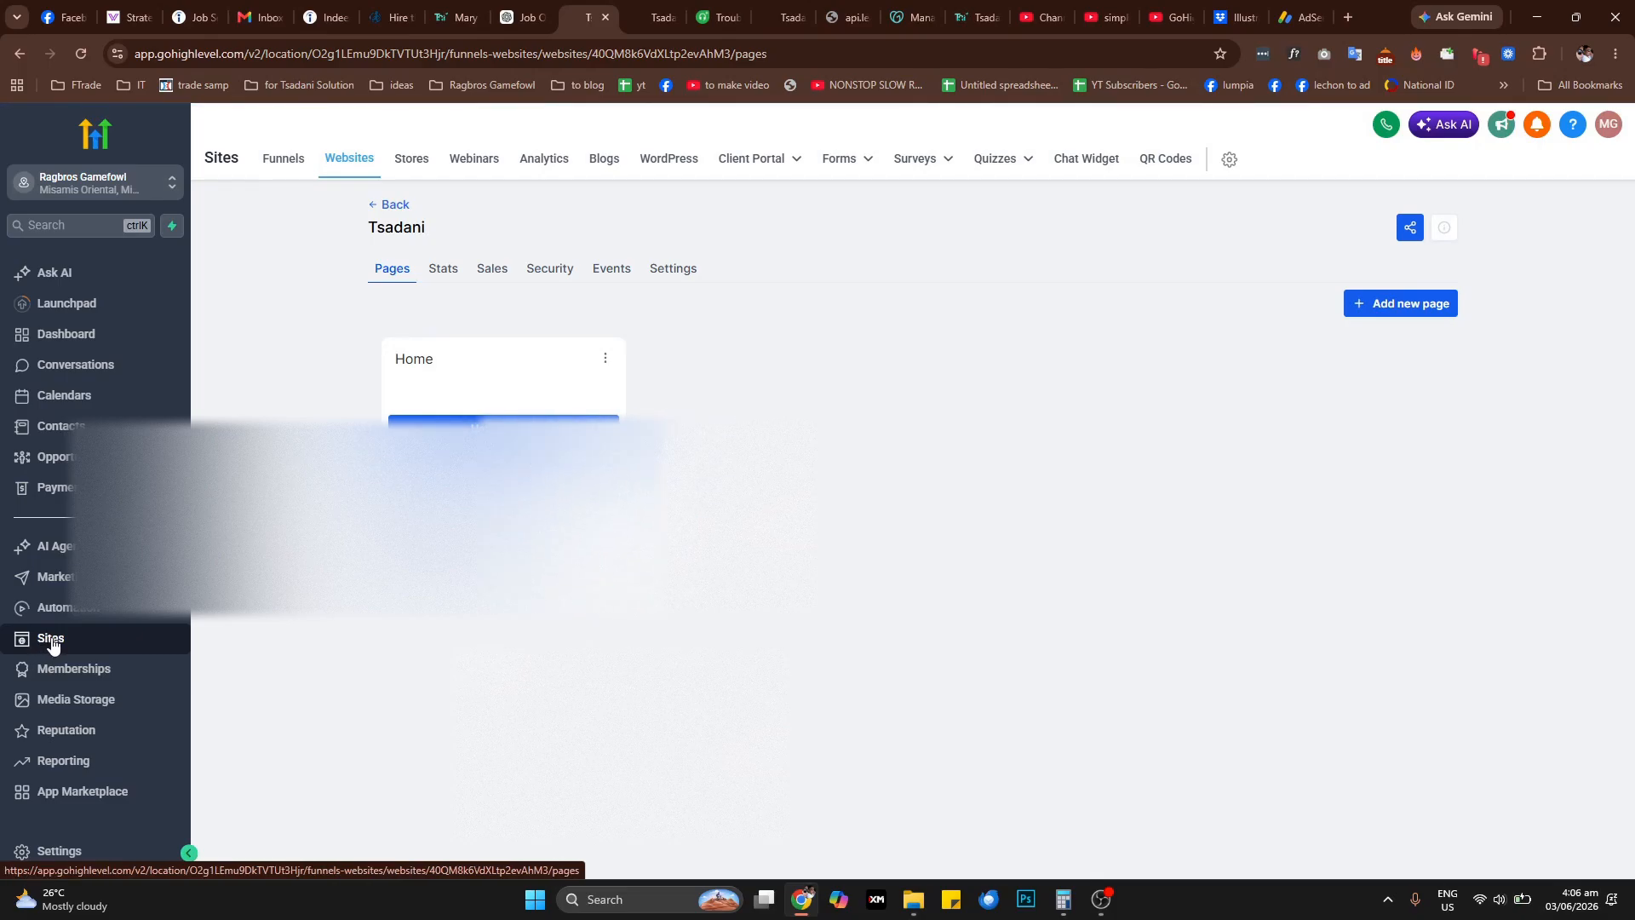
# Open the form builder, delete the existing form Test Form 1, and reload the forms page
pyautogui.click(843, 162)
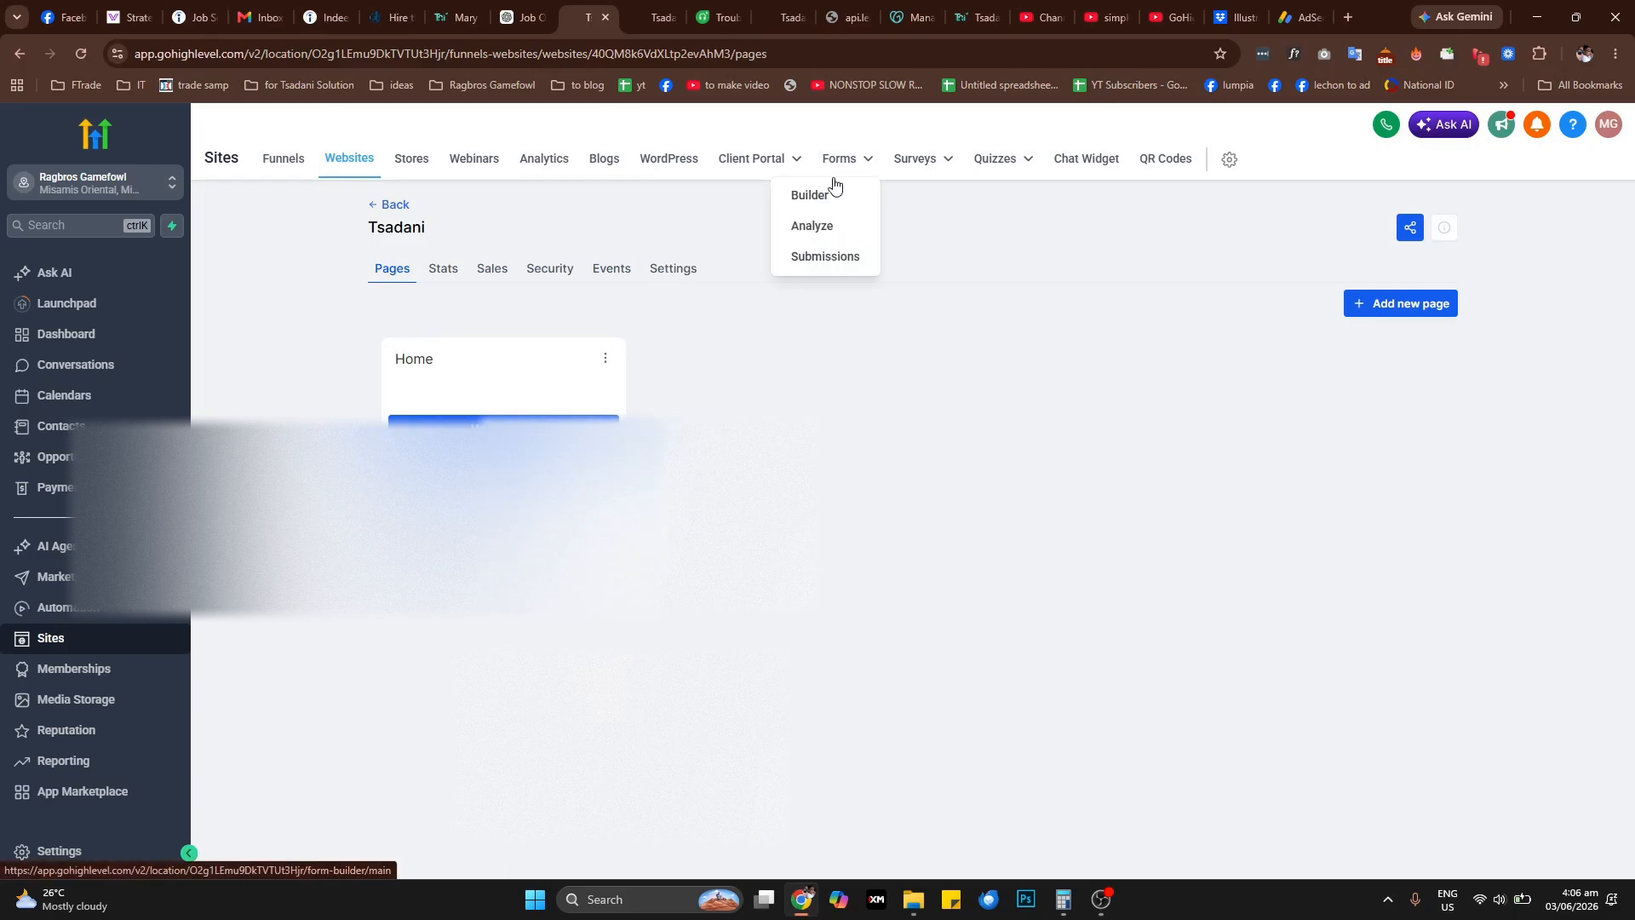
pyautogui.click(824, 196)
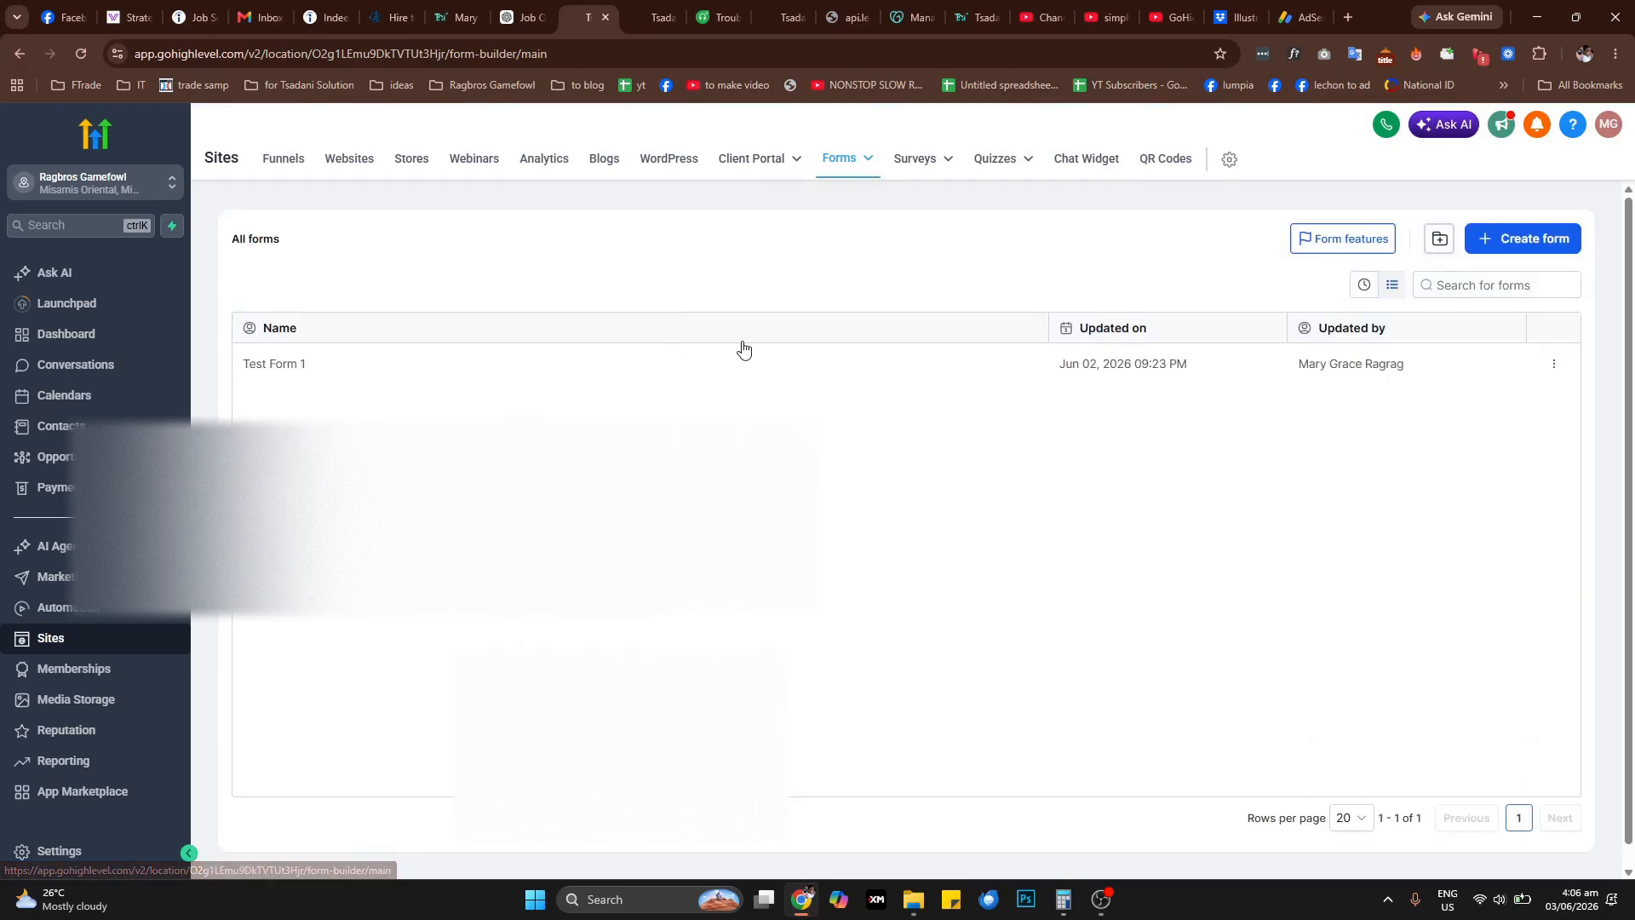
pyautogui.click(1555, 366)
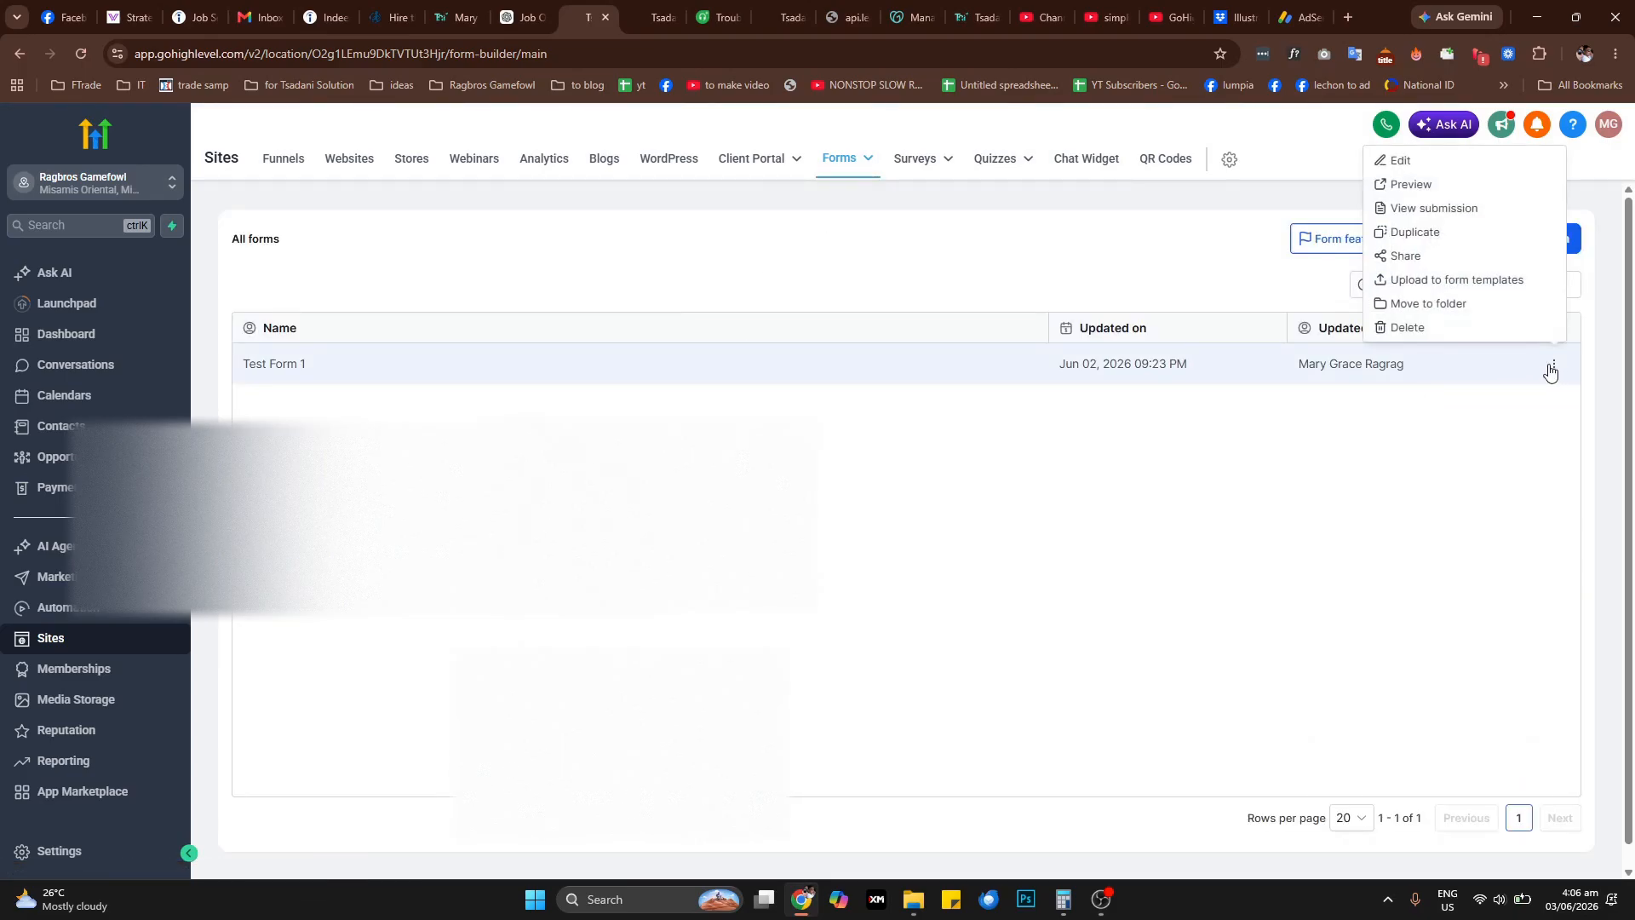
pyautogui.click(1435, 330)
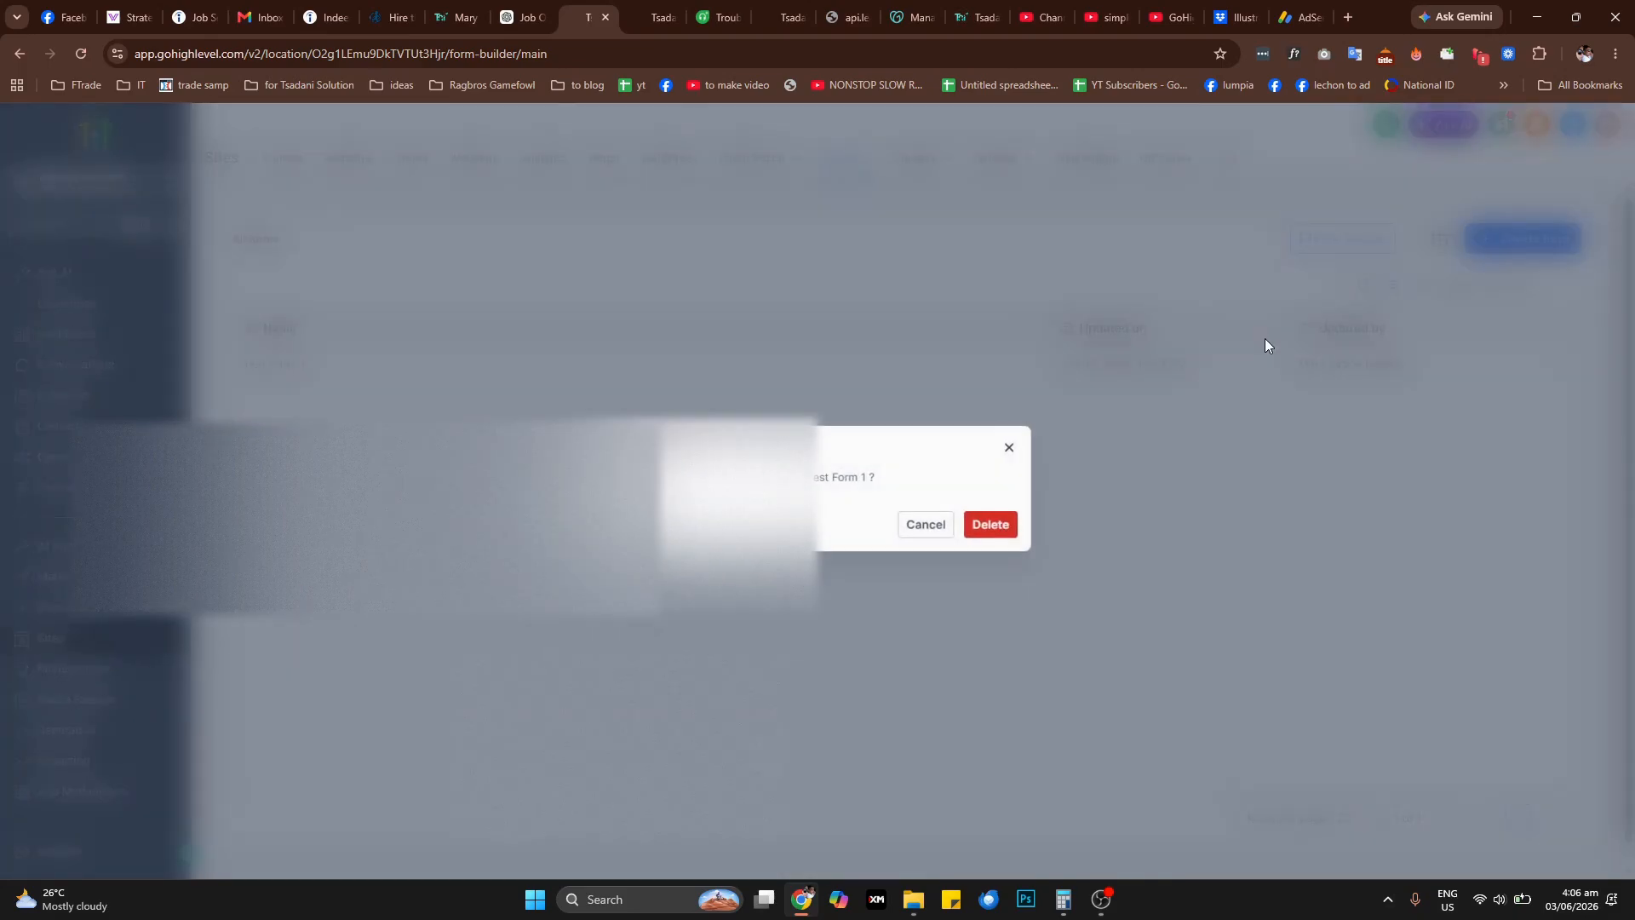
pyautogui.click(998, 525)
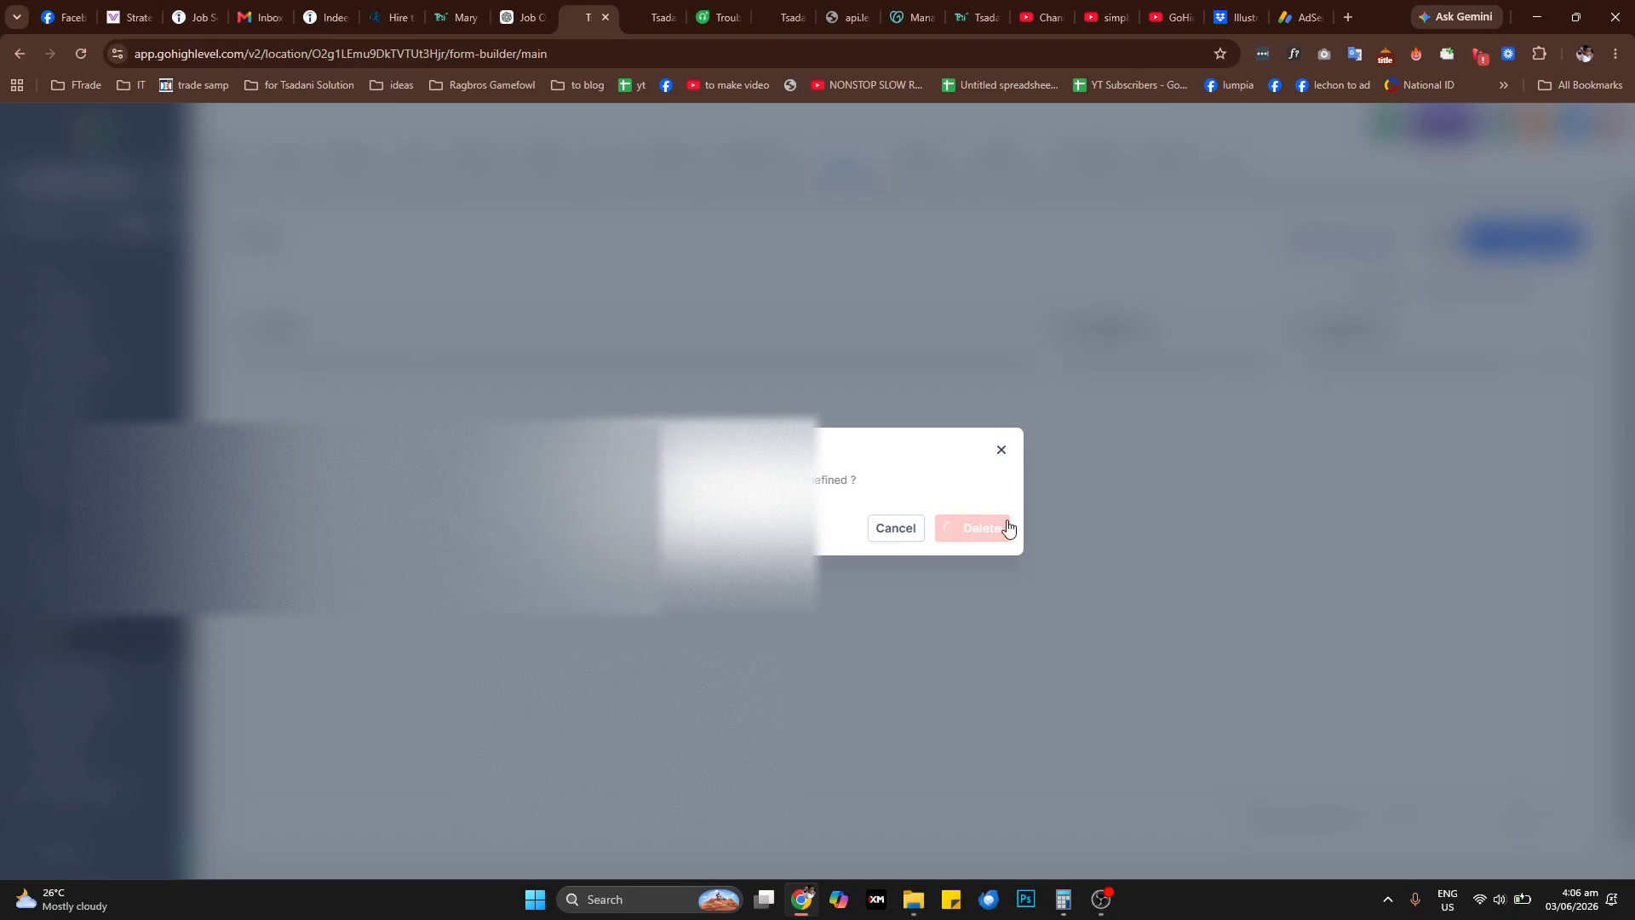
pyautogui.press('F5')
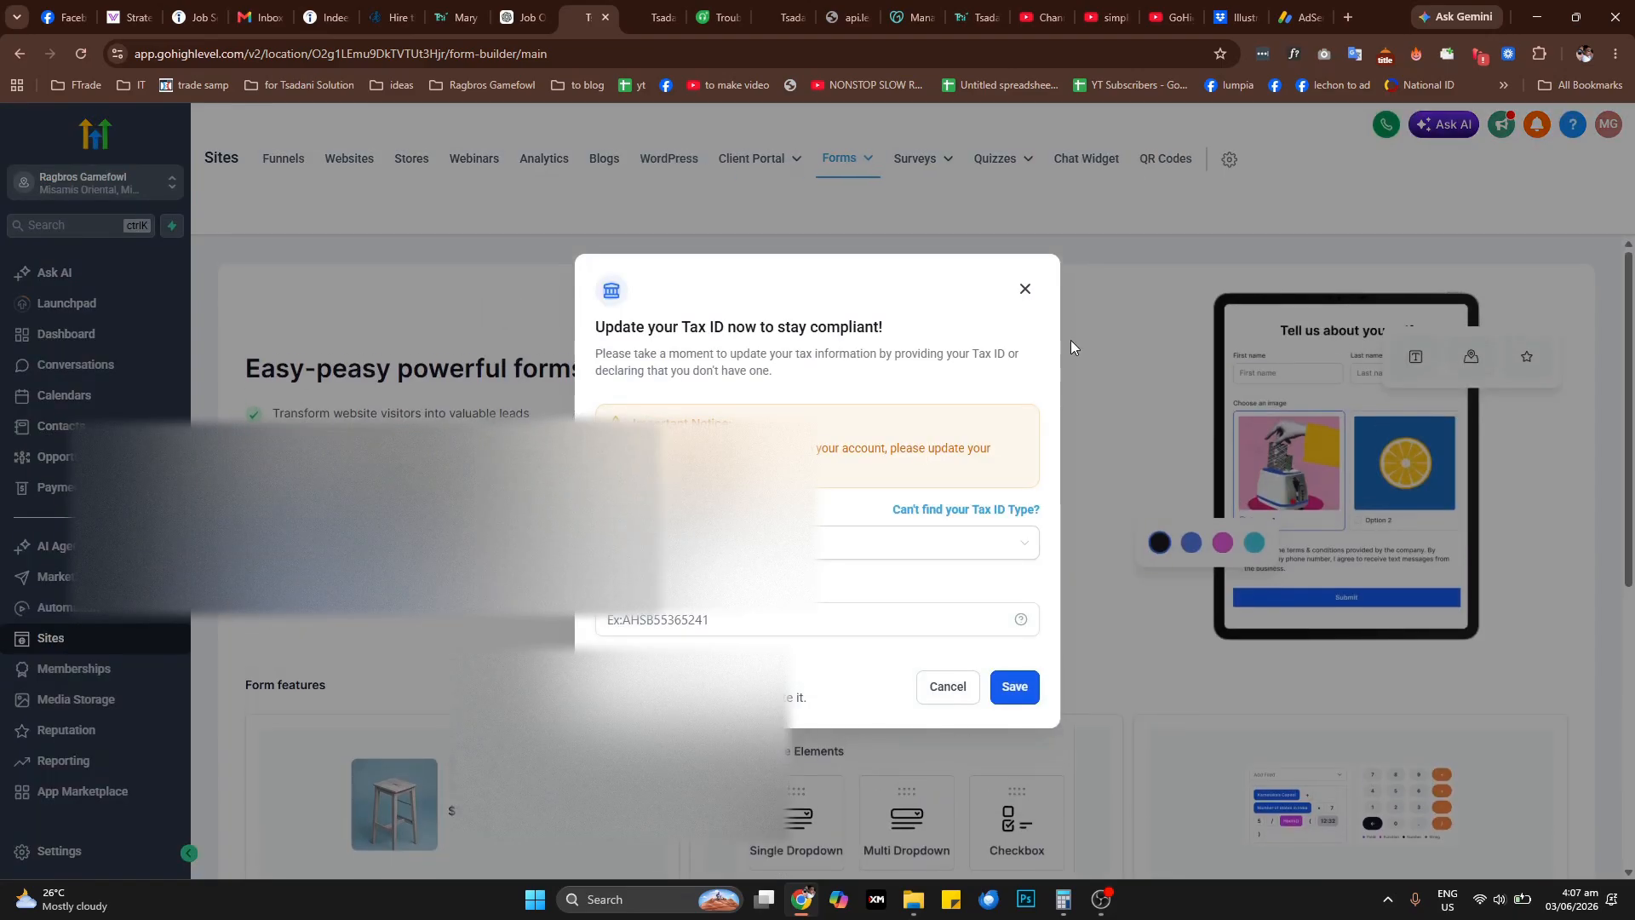
# Create a new form and select its First Name field
pyautogui.click(1025, 289)
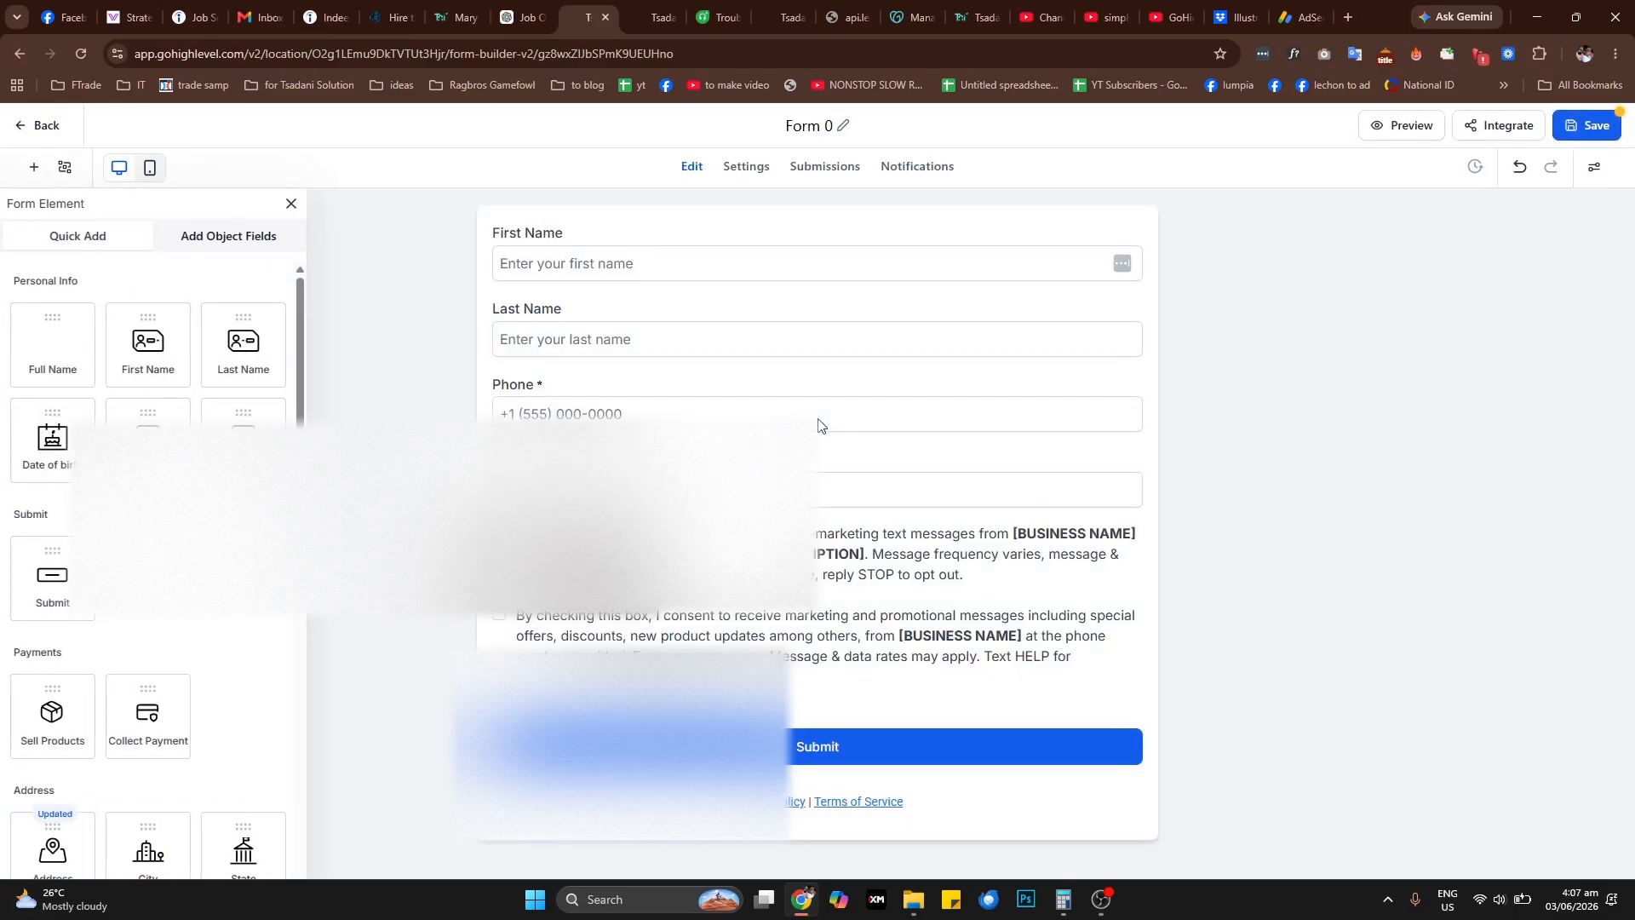
pyautogui.click(593, 262)
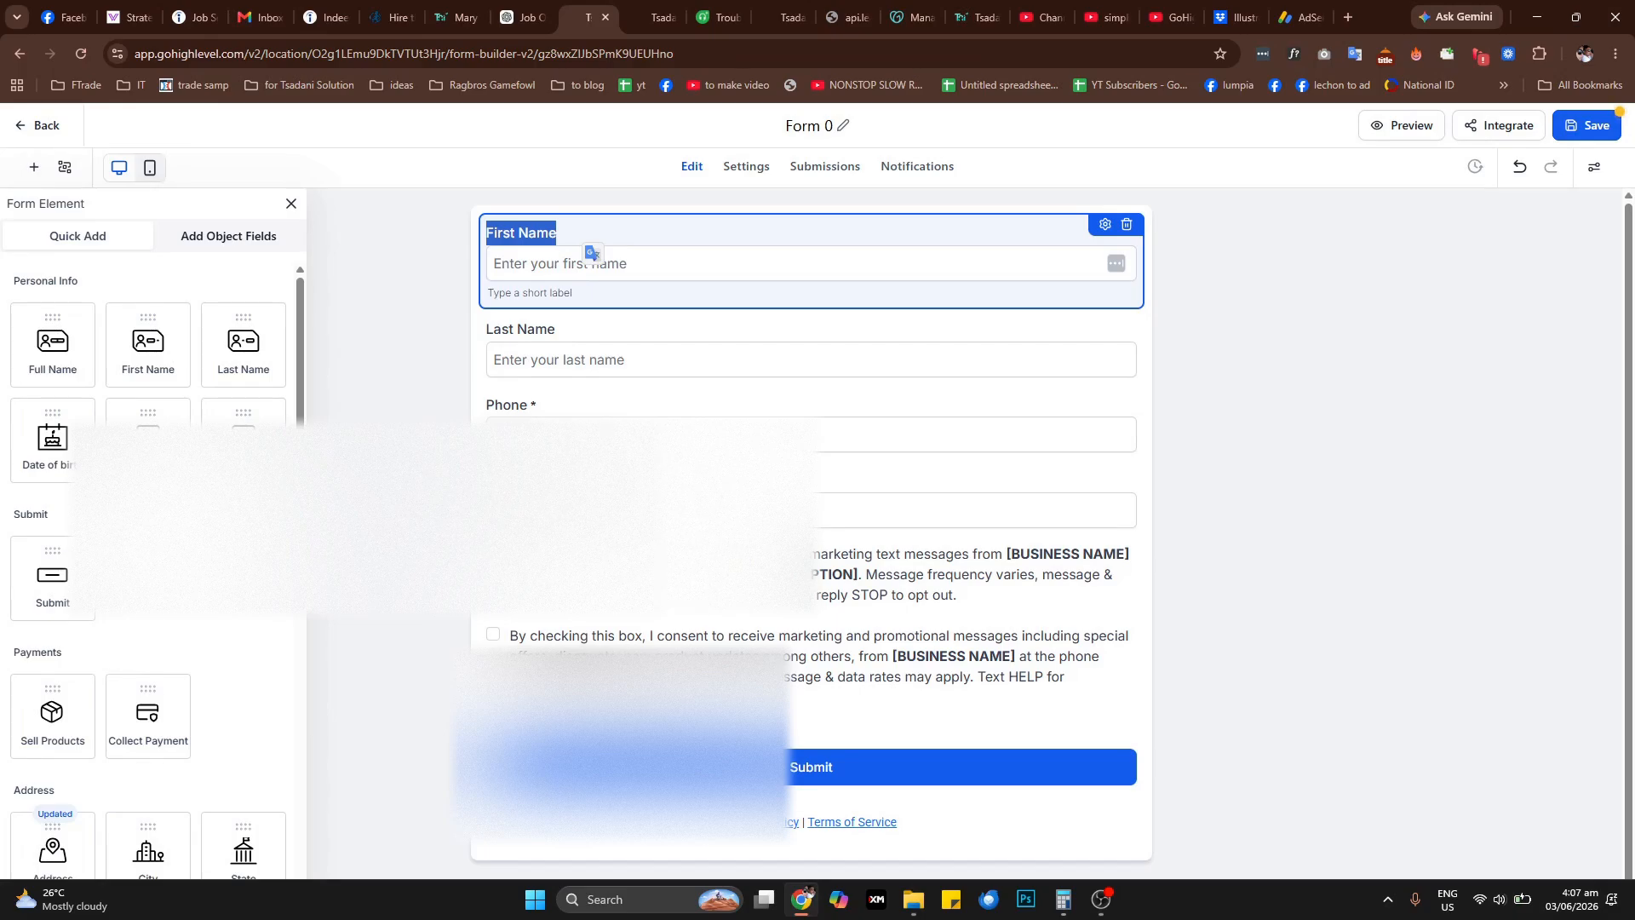
# Add a single-line text field between the Phone and Email fields and label it Address
pyautogui.click(185, 557)
pyautogui.scroll(-1, 186, 557)
pyautogui.scroll(-5, 213, 627)
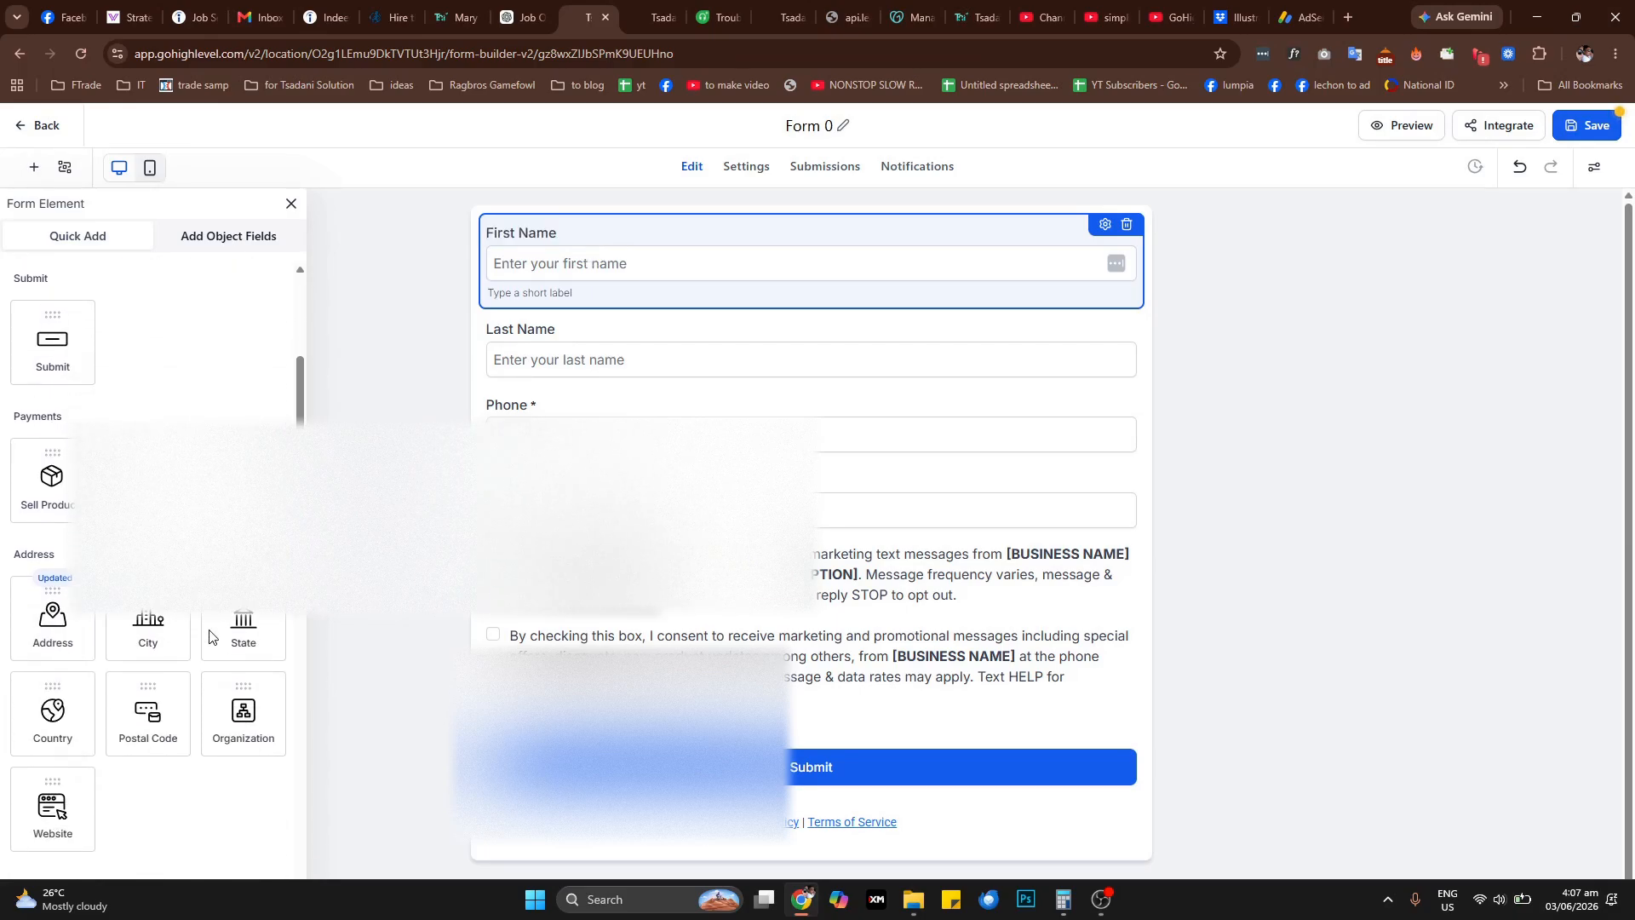
pyautogui.scroll(-6, 213, 627)
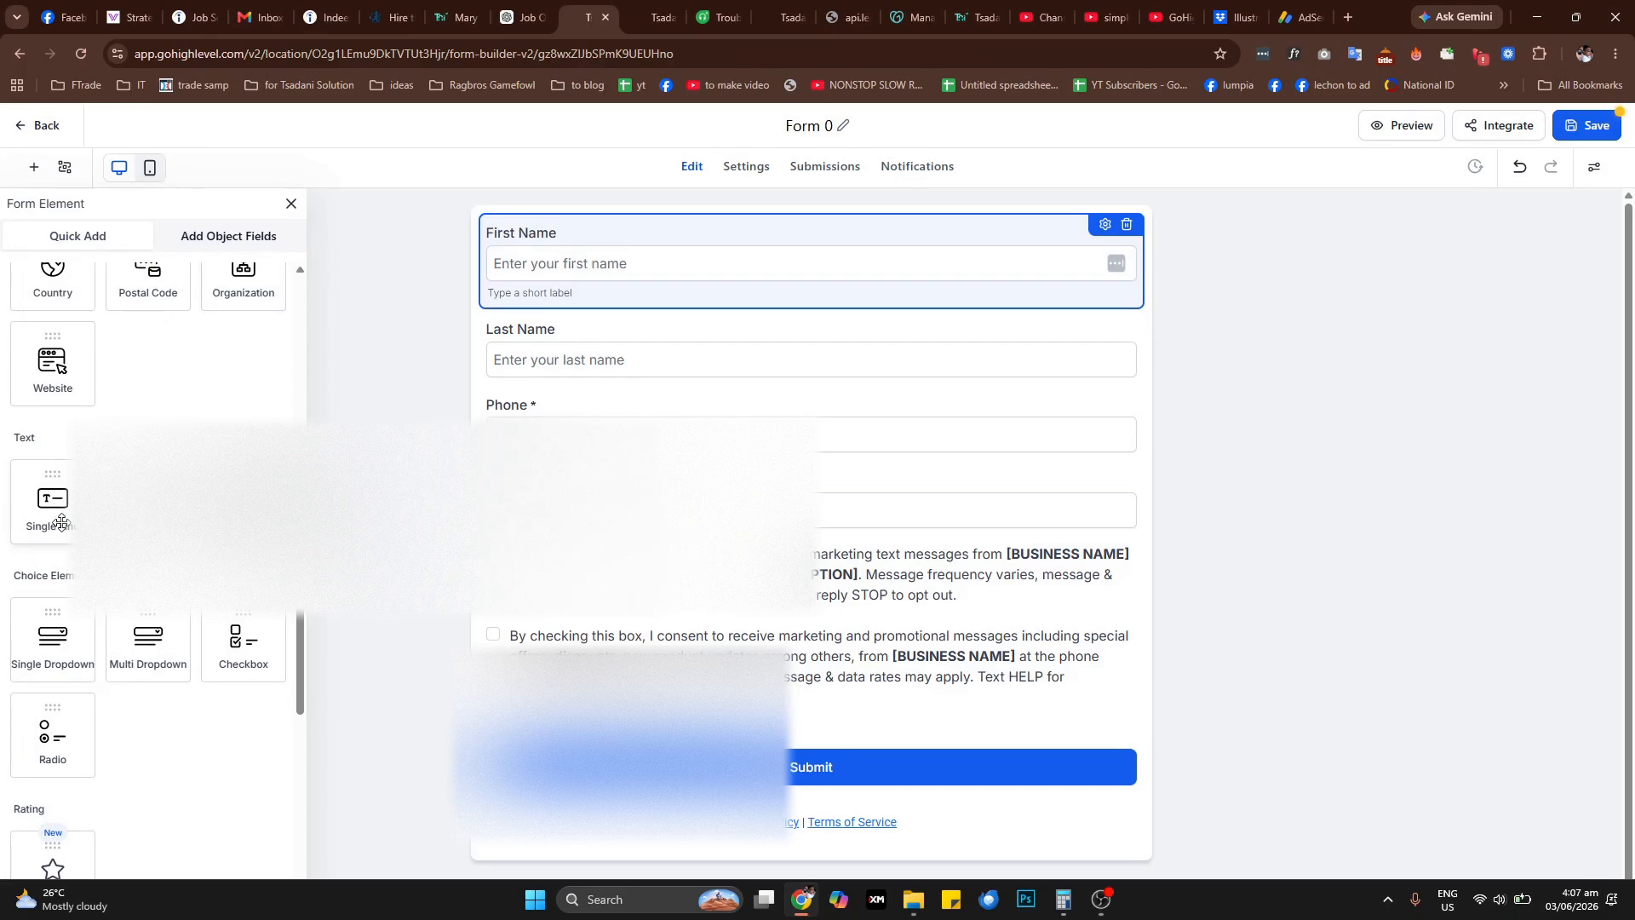
pyautogui.moveTo(55, 511); pyautogui.dragTo(649, 404)
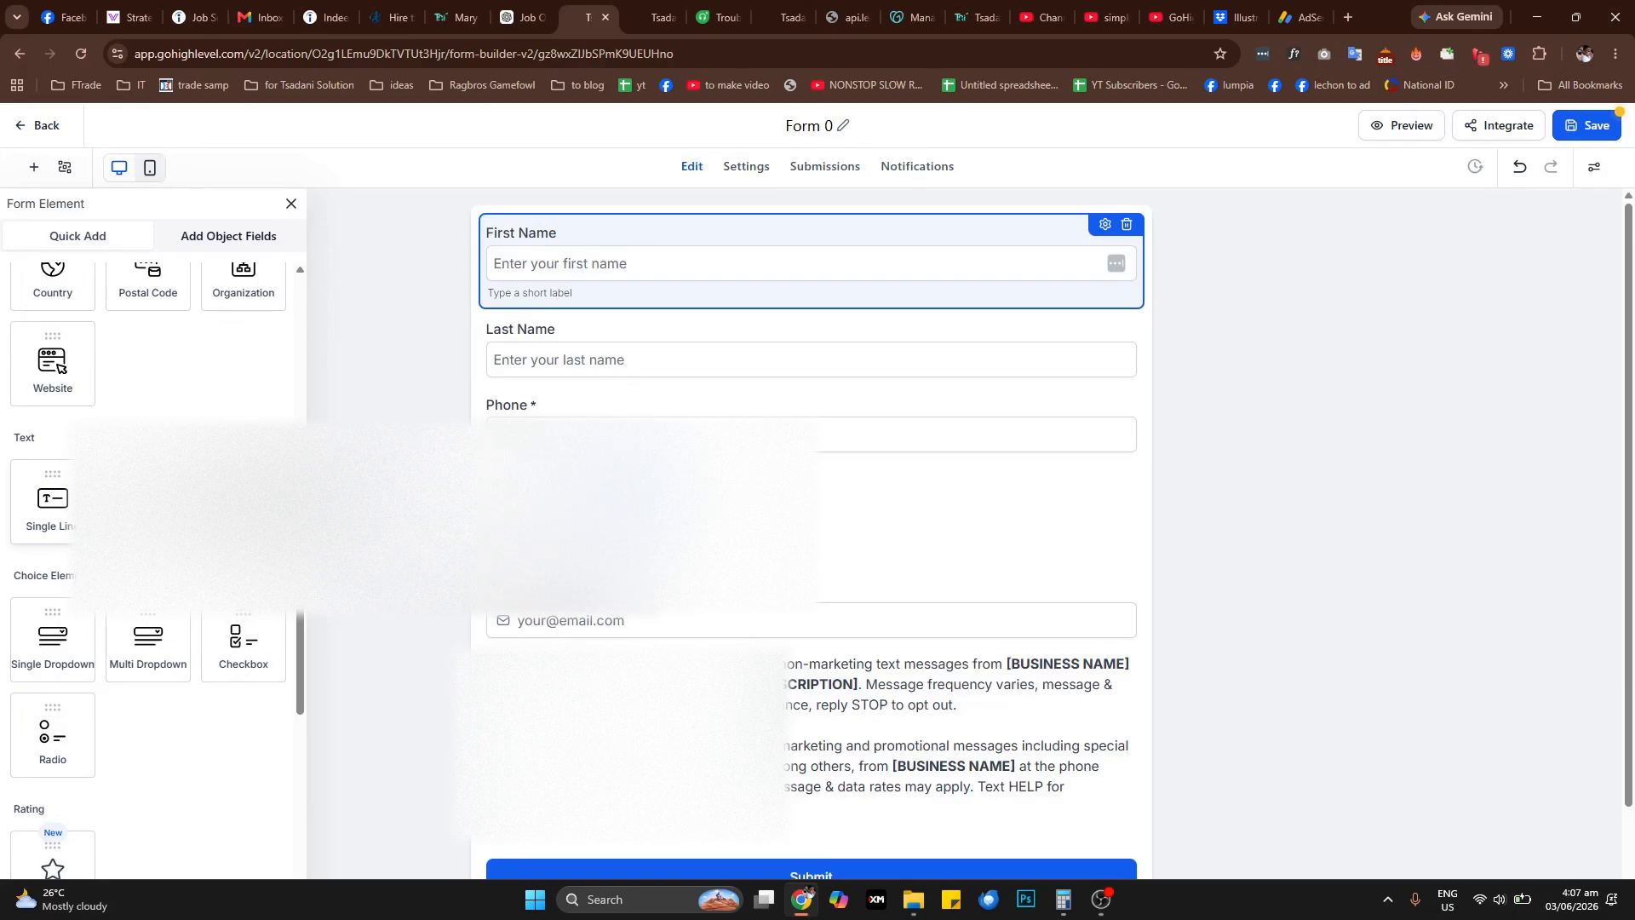
pyautogui.moveTo(600, 537); pyautogui.dragTo(599, 538)
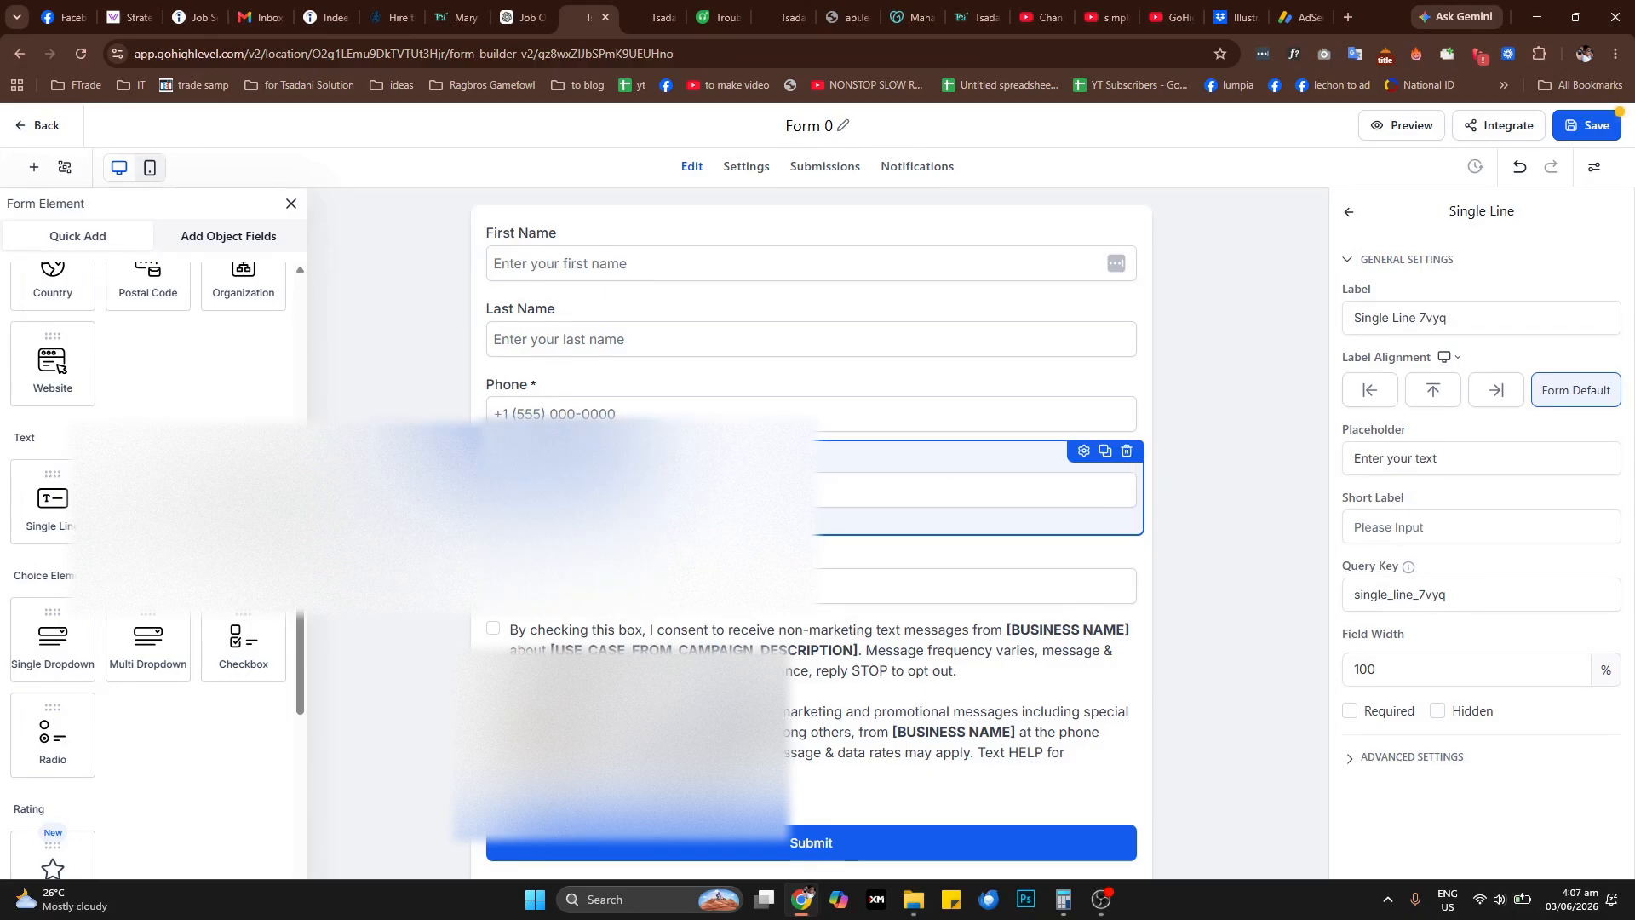
pyautogui.write('Add')
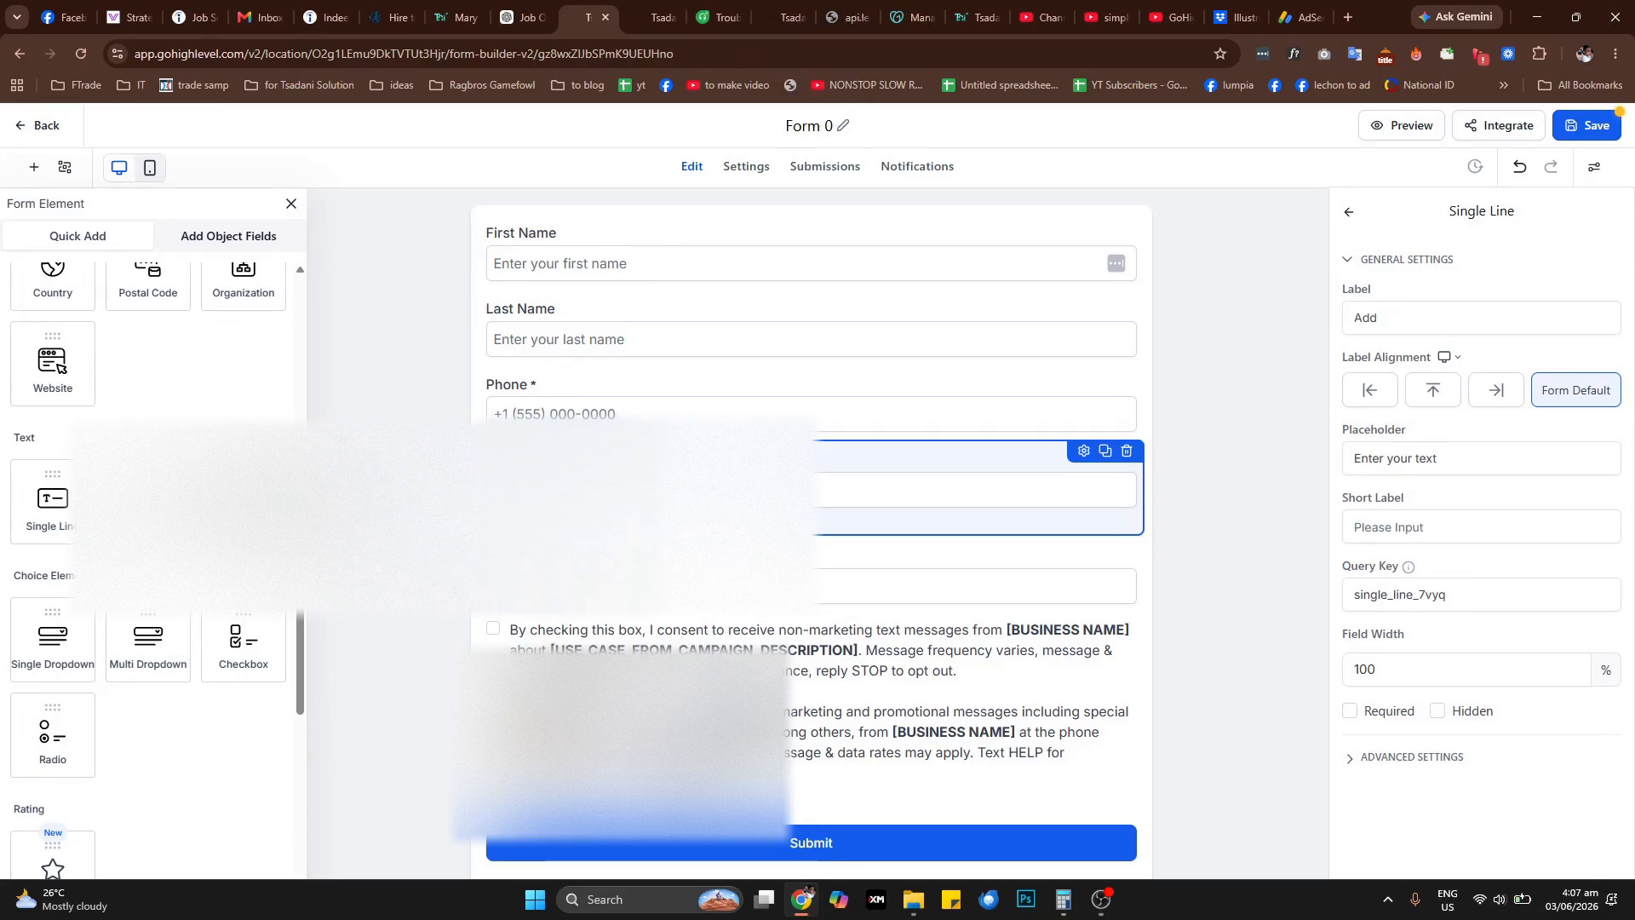
pyautogui.write('ress')
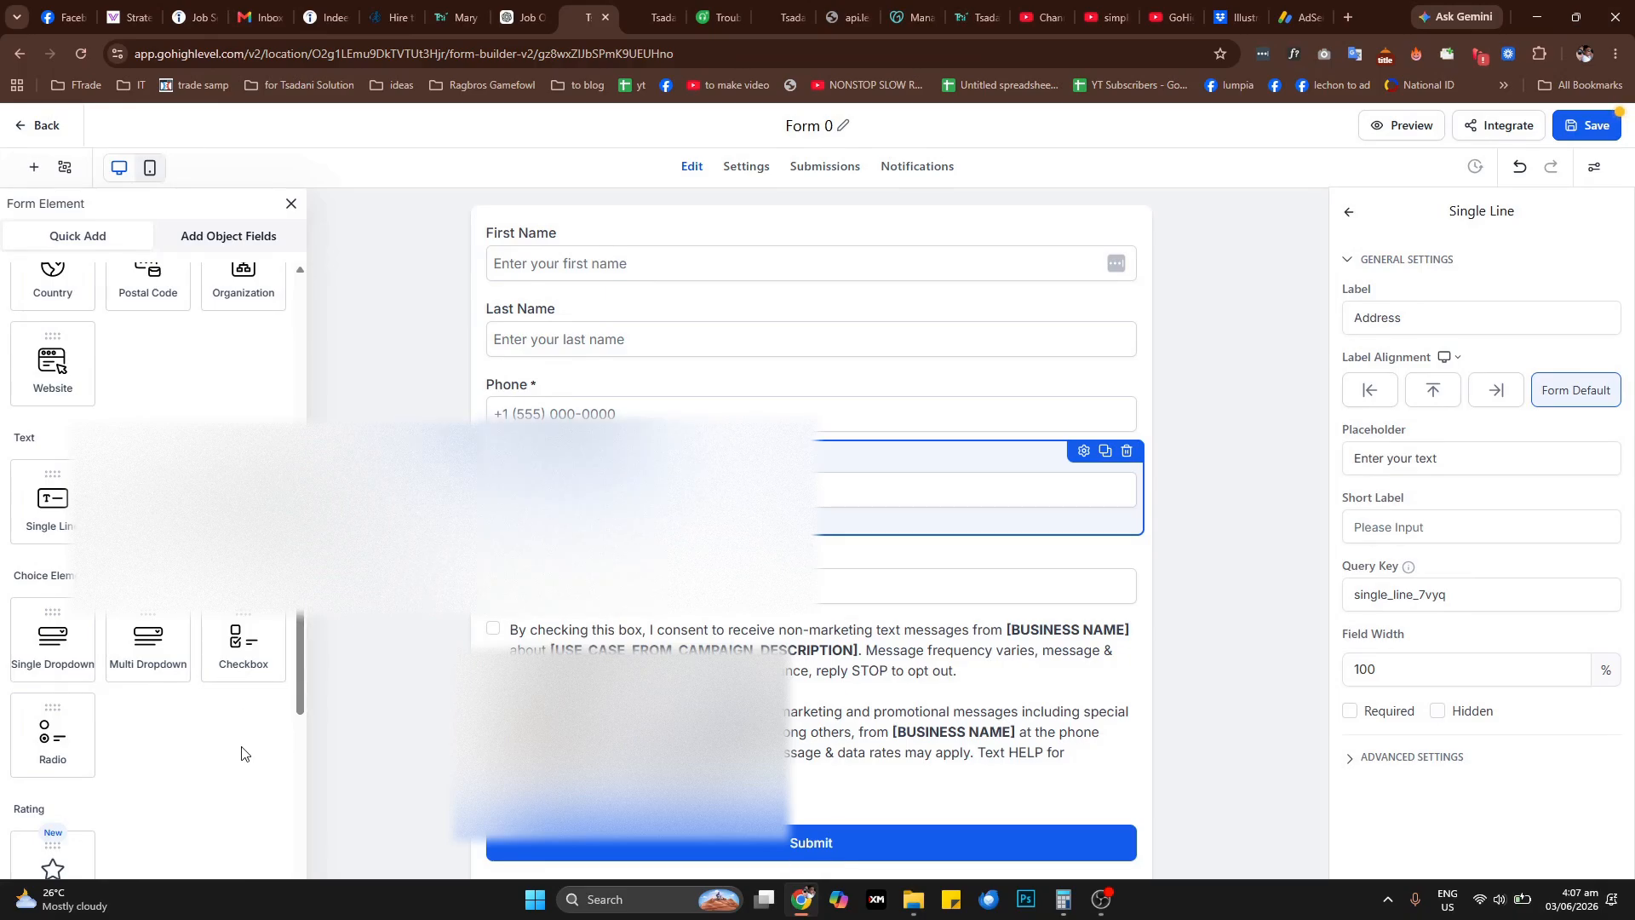
# Add a checkbox element between the Address and Email fields and delete it again
pyautogui.moveTo(243, 649); pyautogui.dragTo(540, 628)
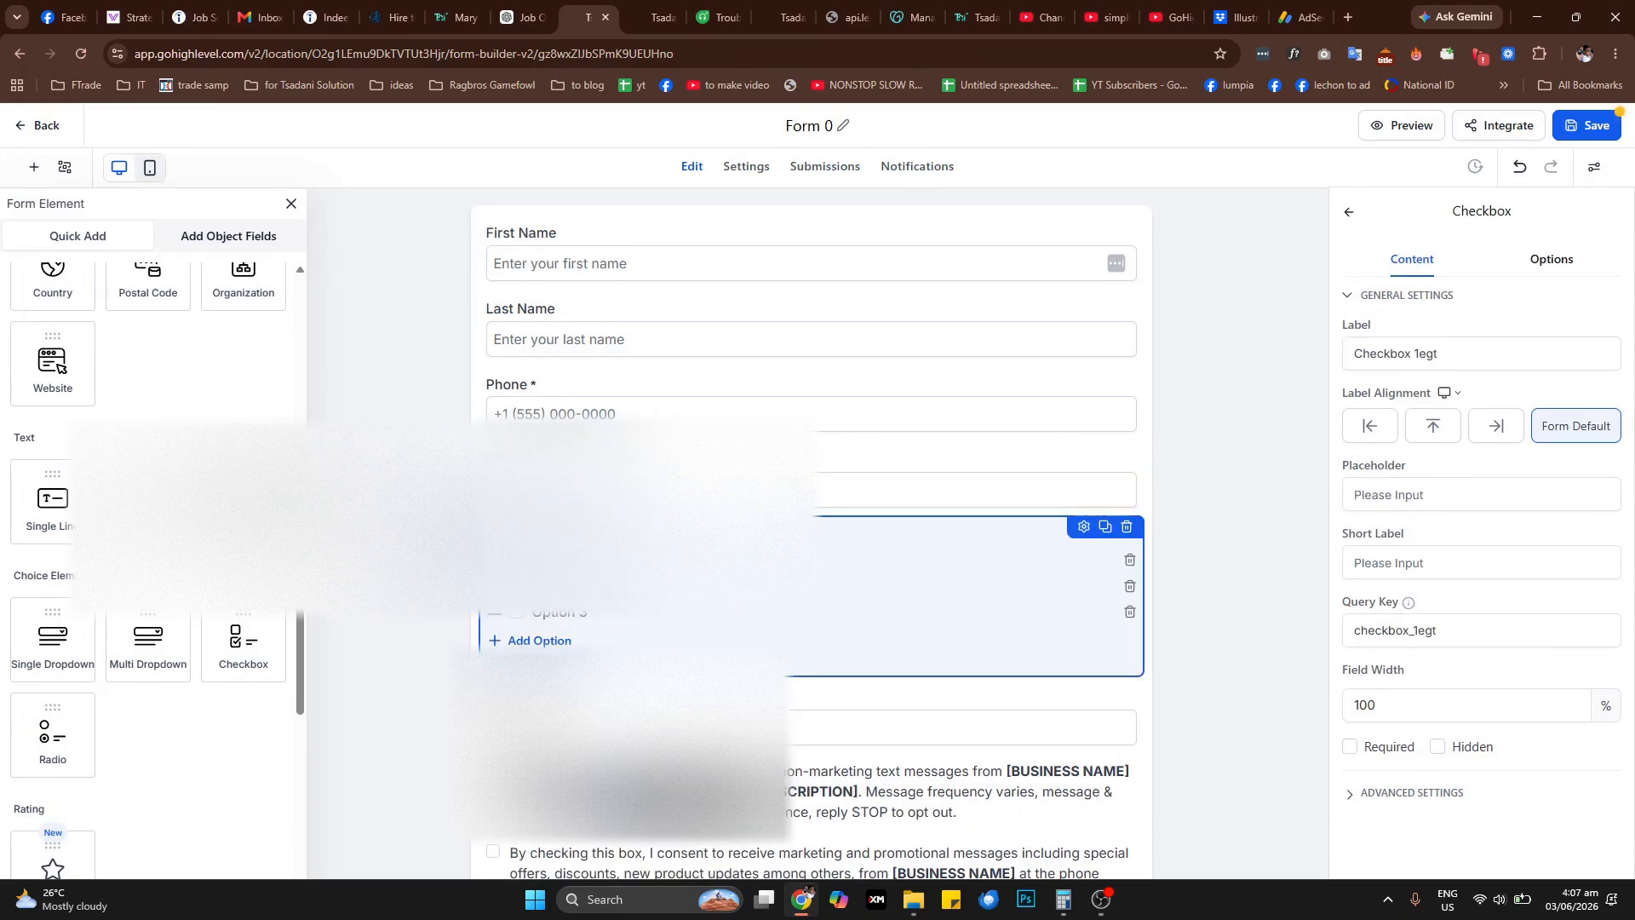
pyautogui.click(1127, 526)
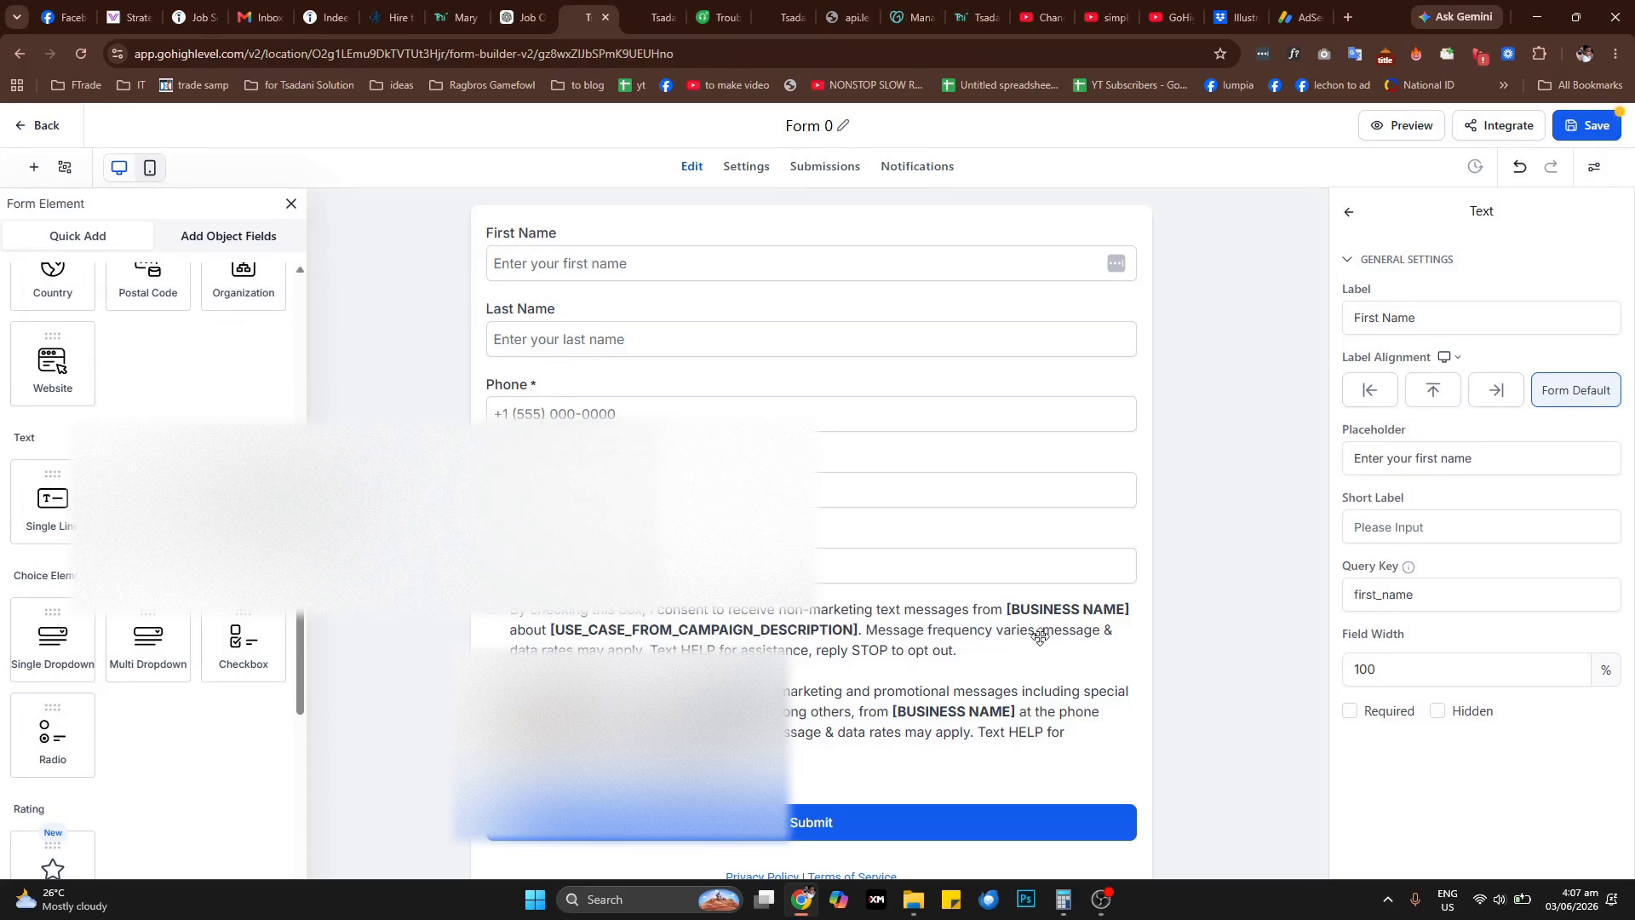
# Examine the editable consent texts in the form's terms and conditions element
pyautogui.click(1050, 611)
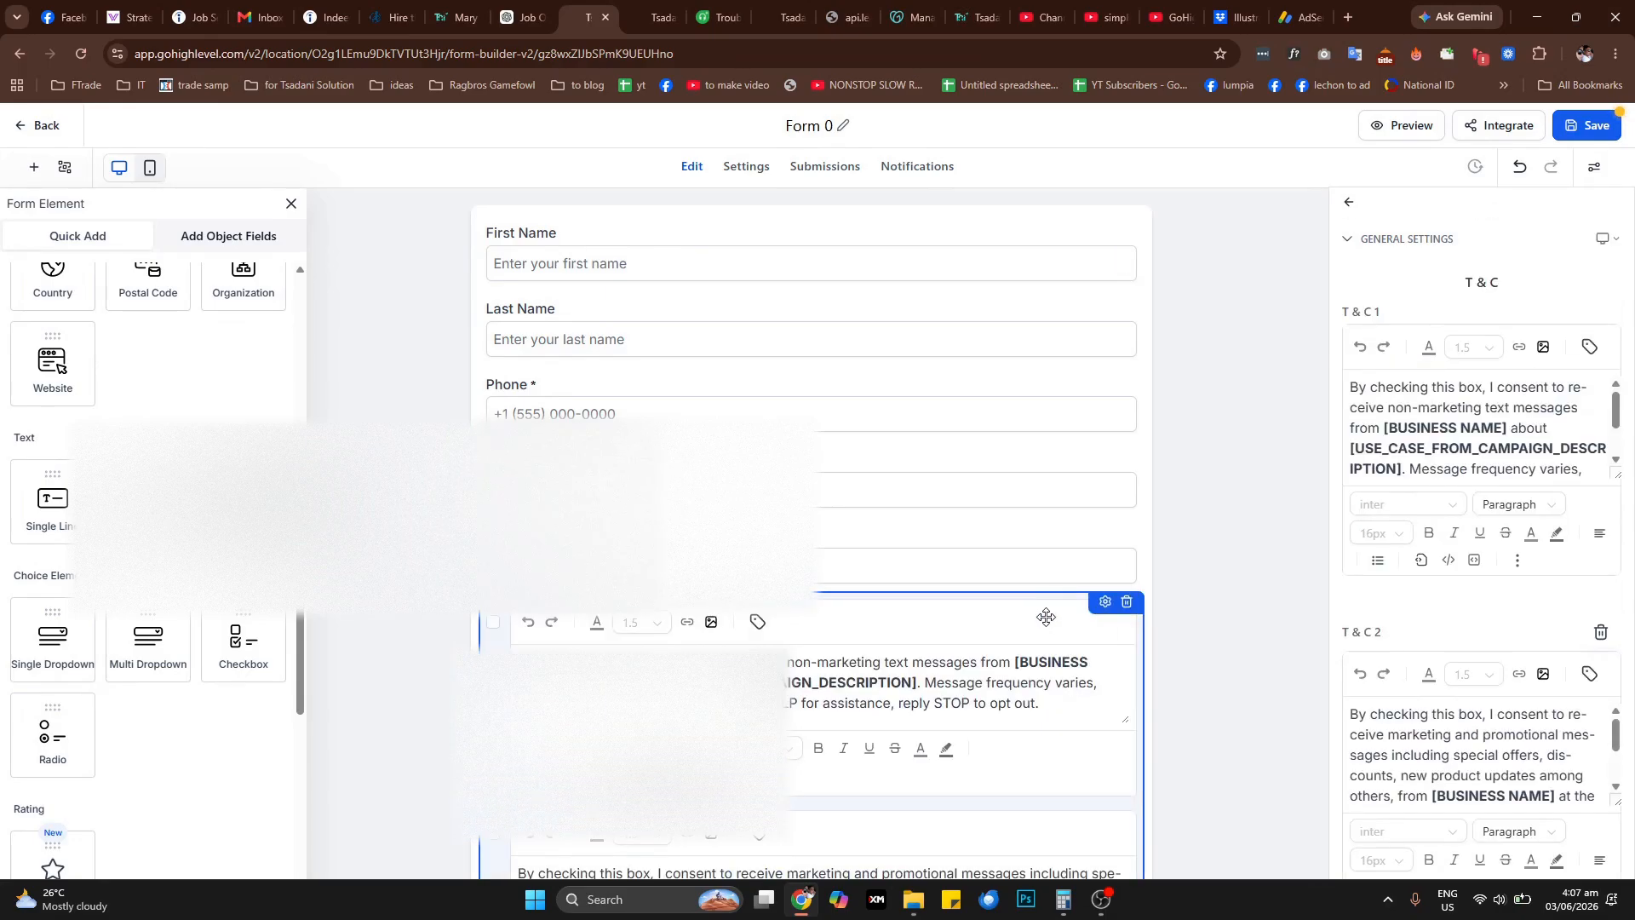
pyautogui.scroll(-2, 974, 647)
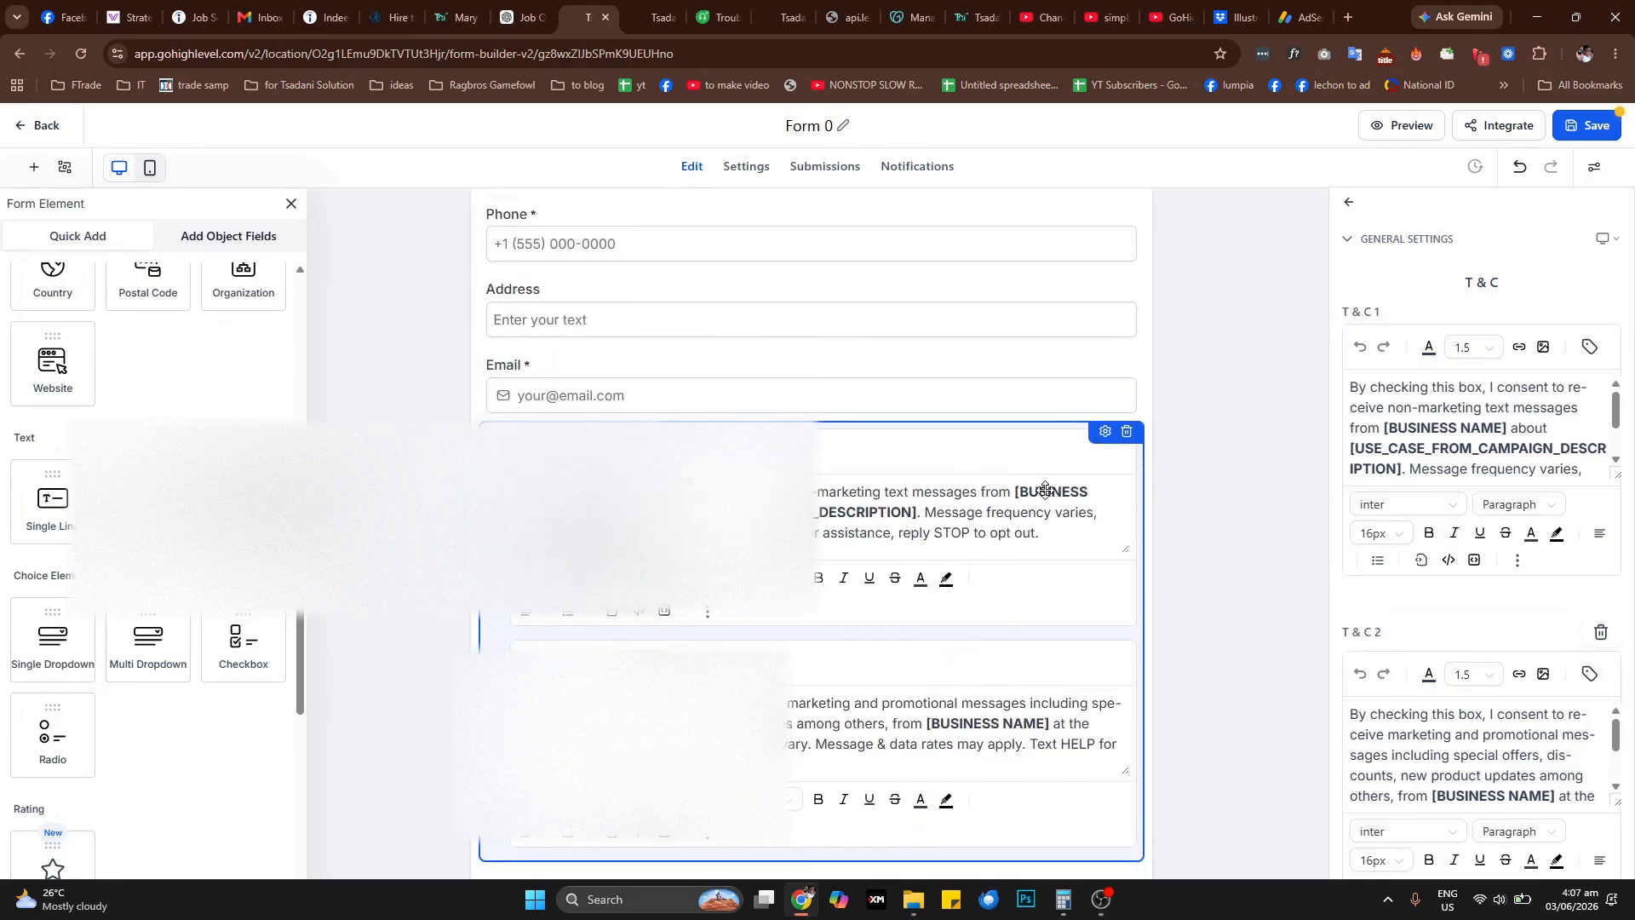
pyautogui.click(1044, 489)
pyautogui.scroll(2, 937, 545)
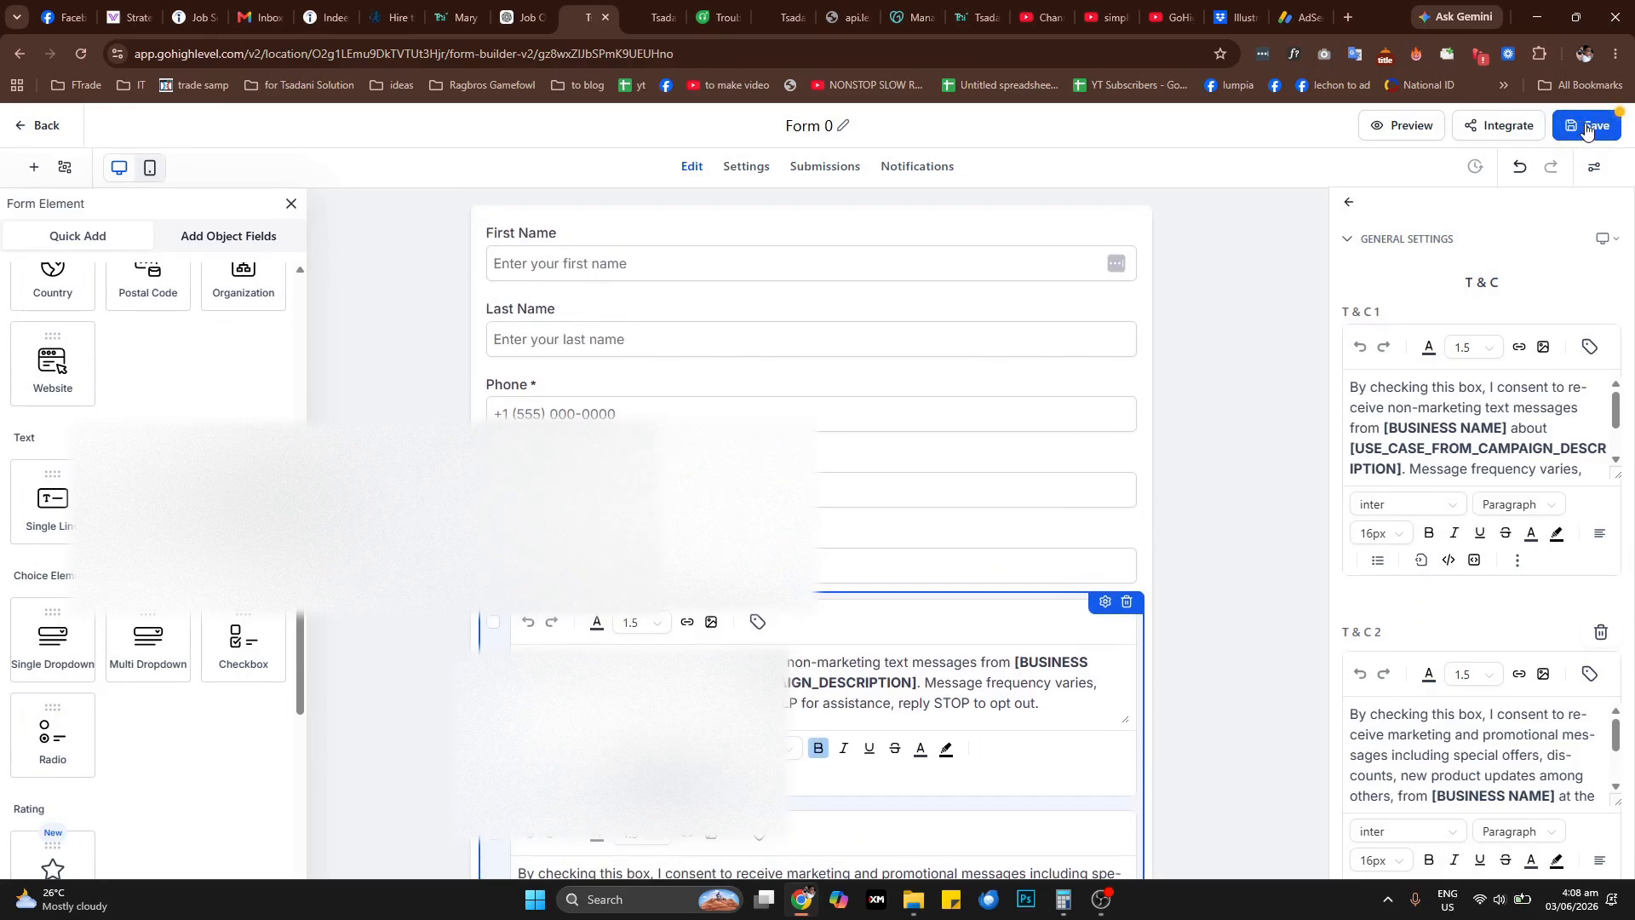
# Try Order Confirmation as the on-submit action in the form's settings and switch it back to Message
pyautogui.click(745, 168)
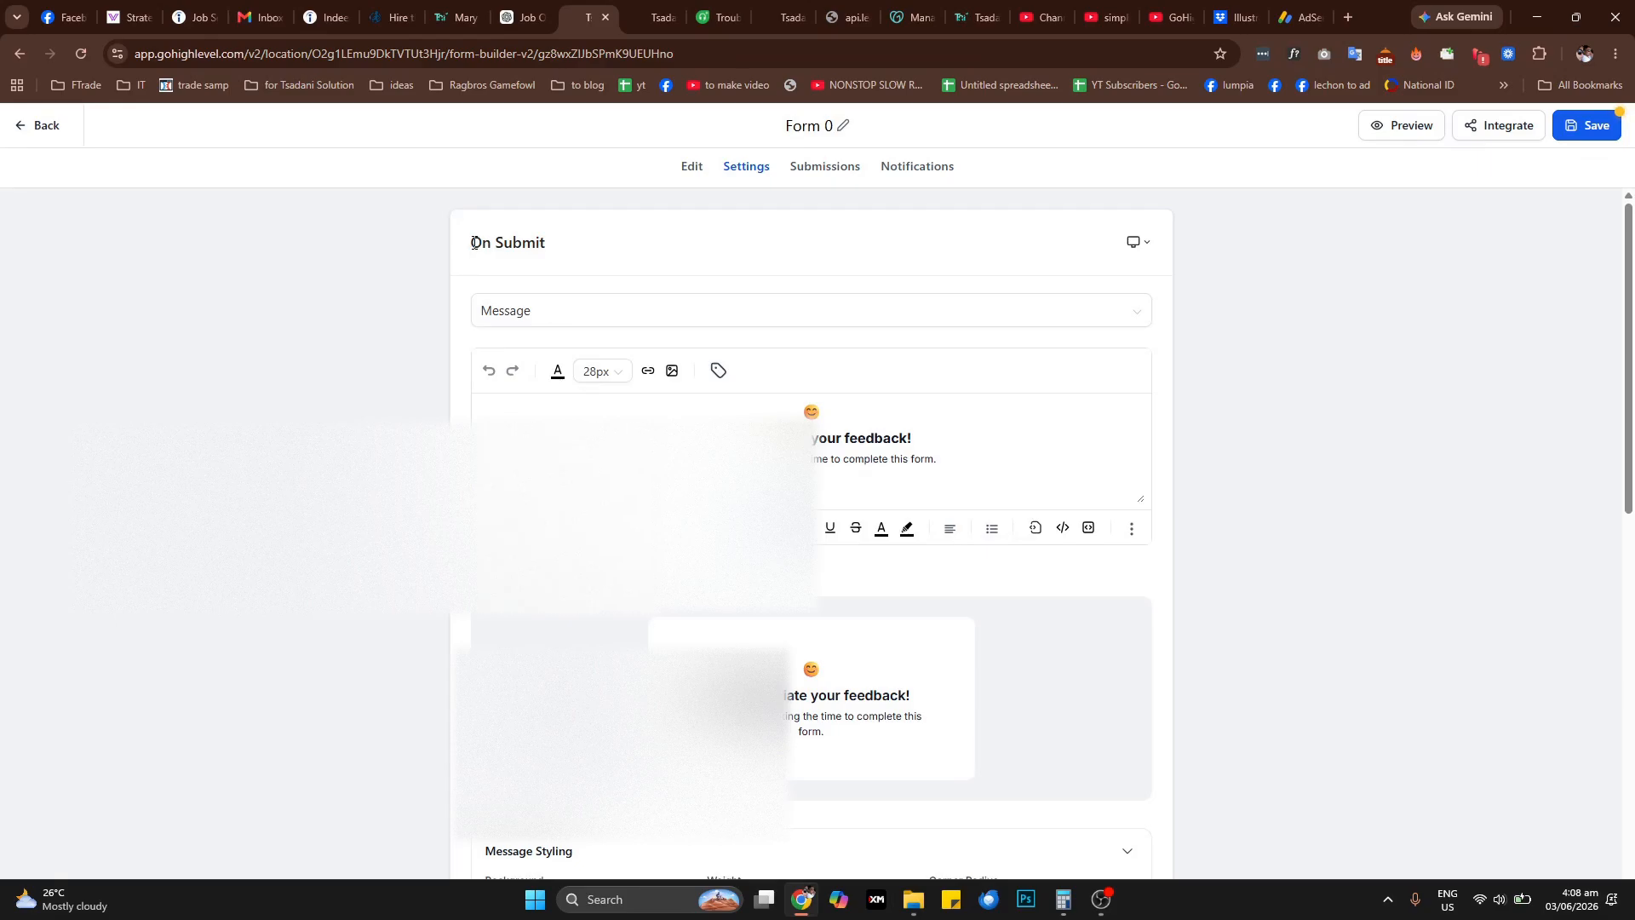
pyautogui.click(528, 314)
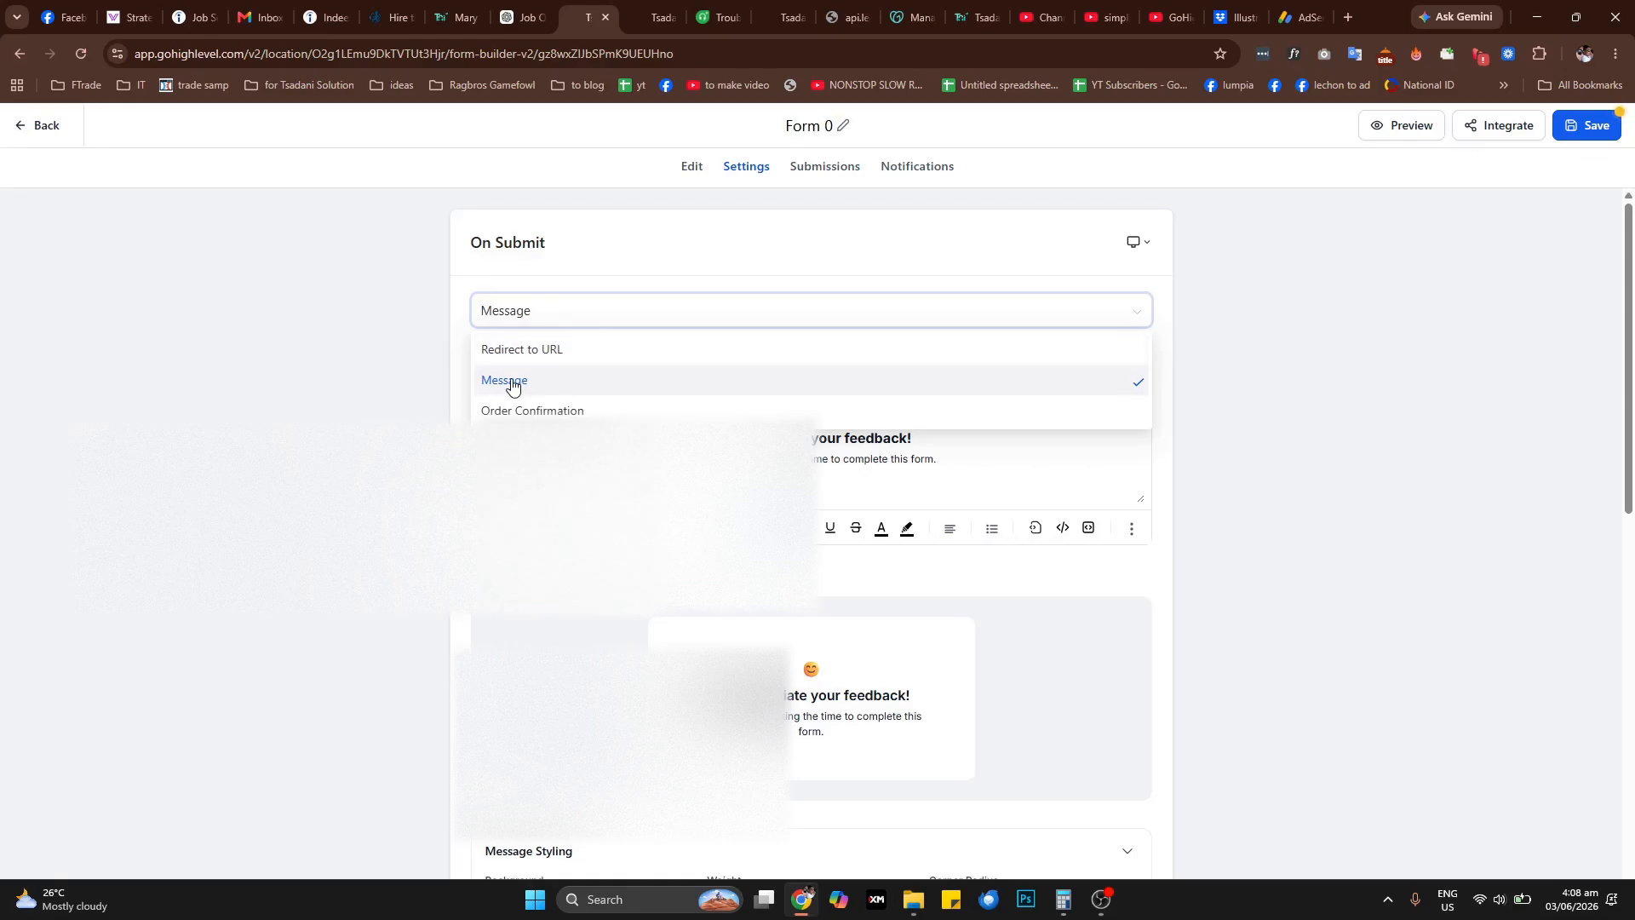
pyautogui.click(539, 412)
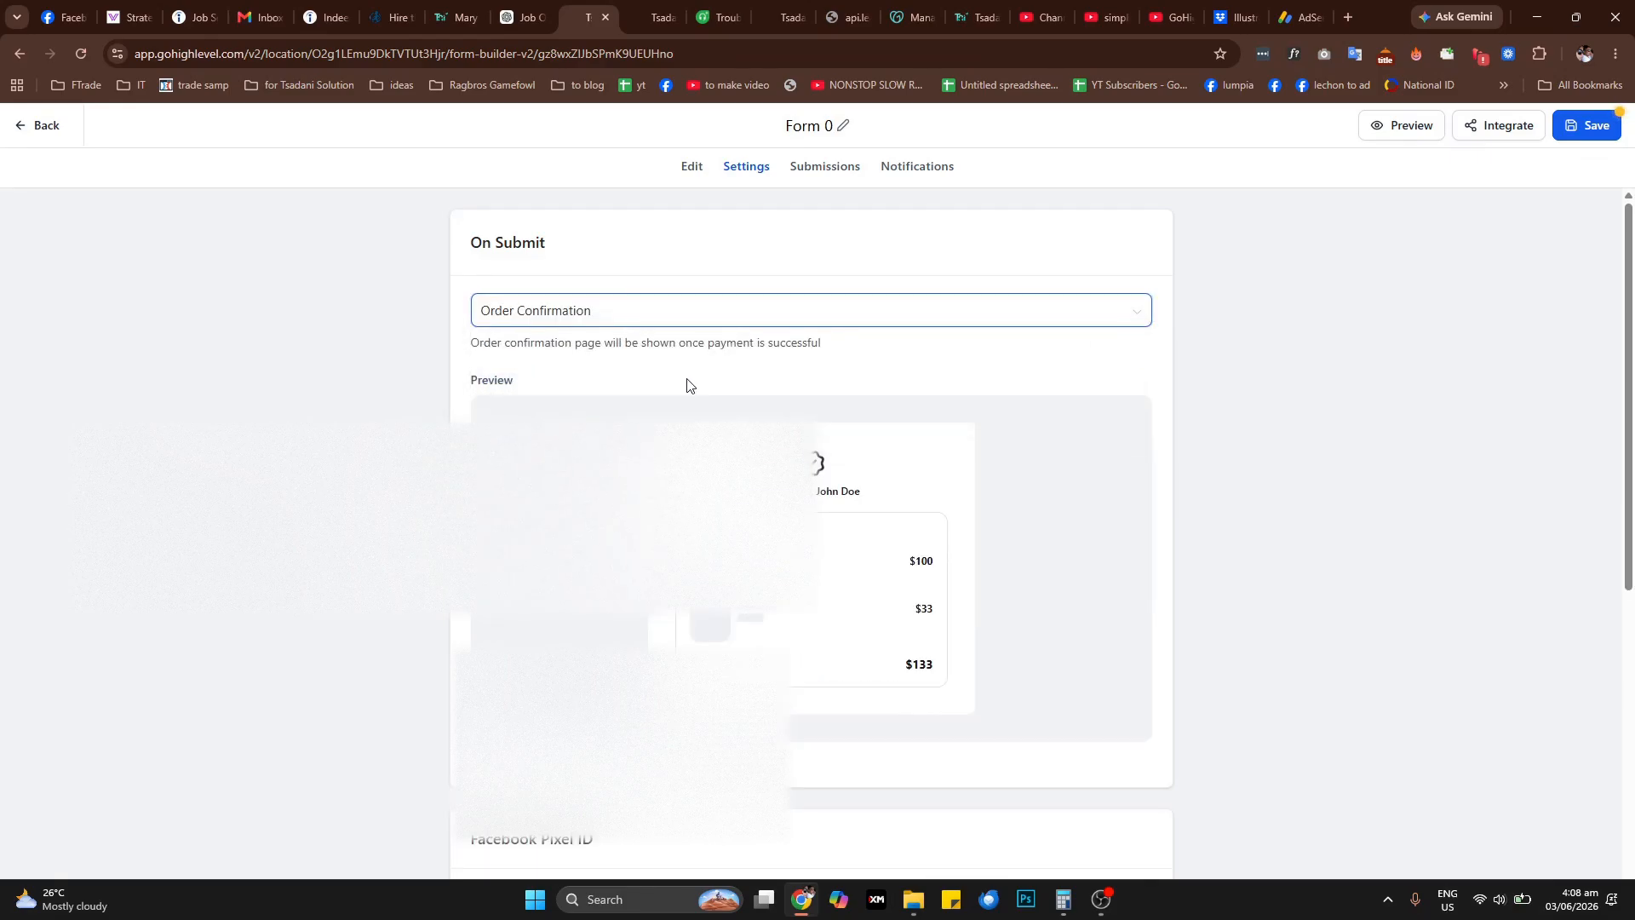
pyautogui.click(586, 319)
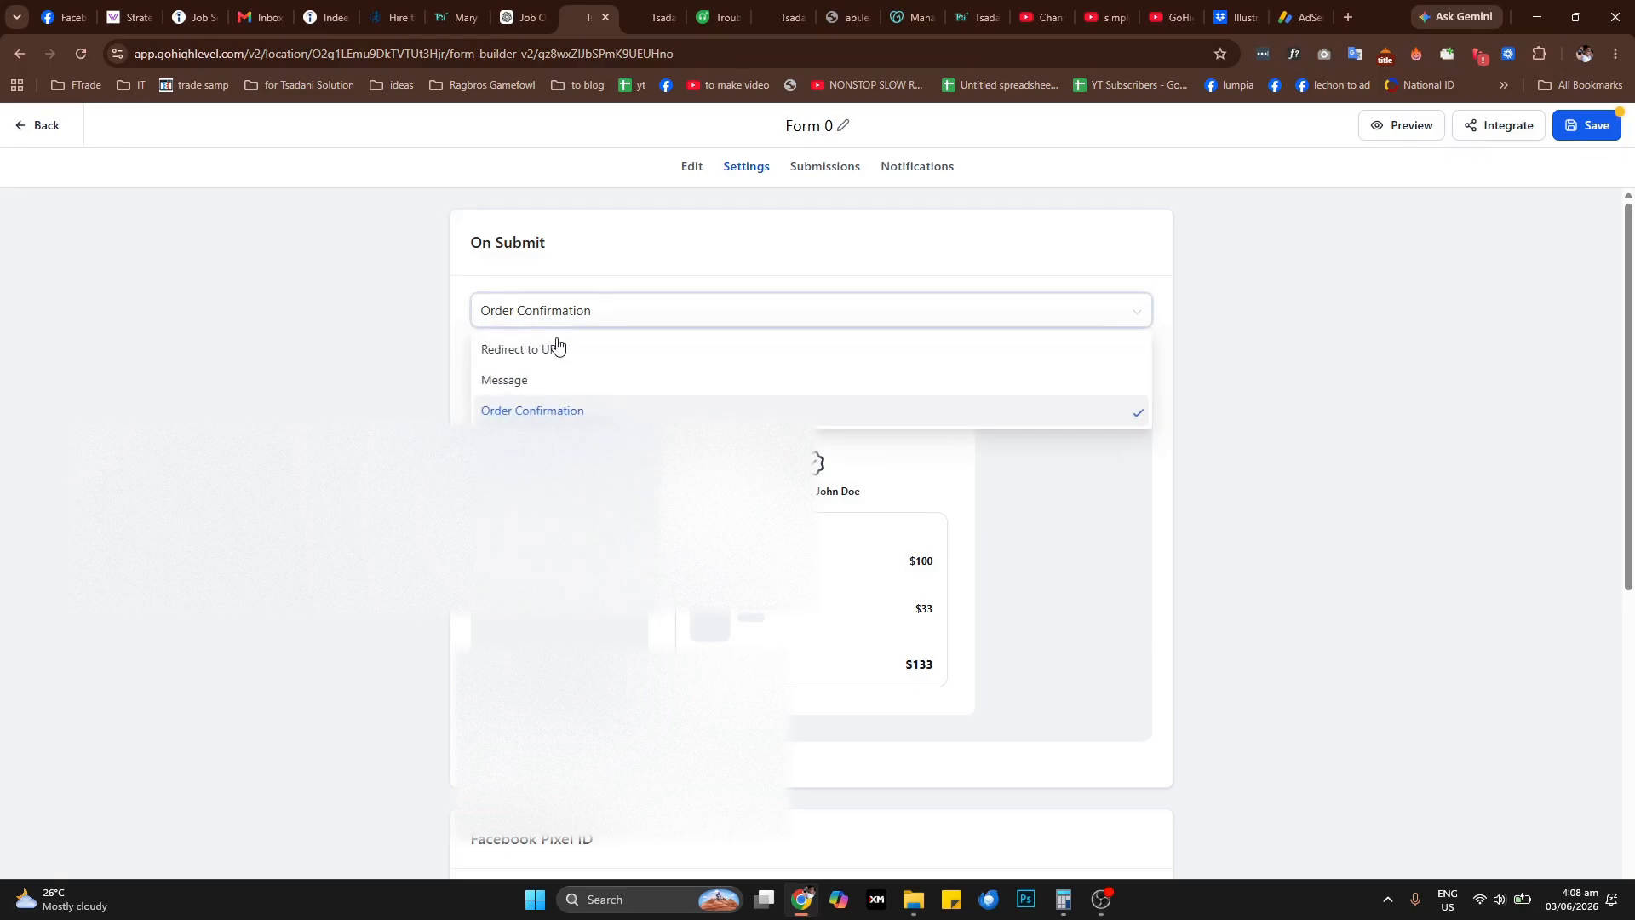
pyautogui.click(549, 384)
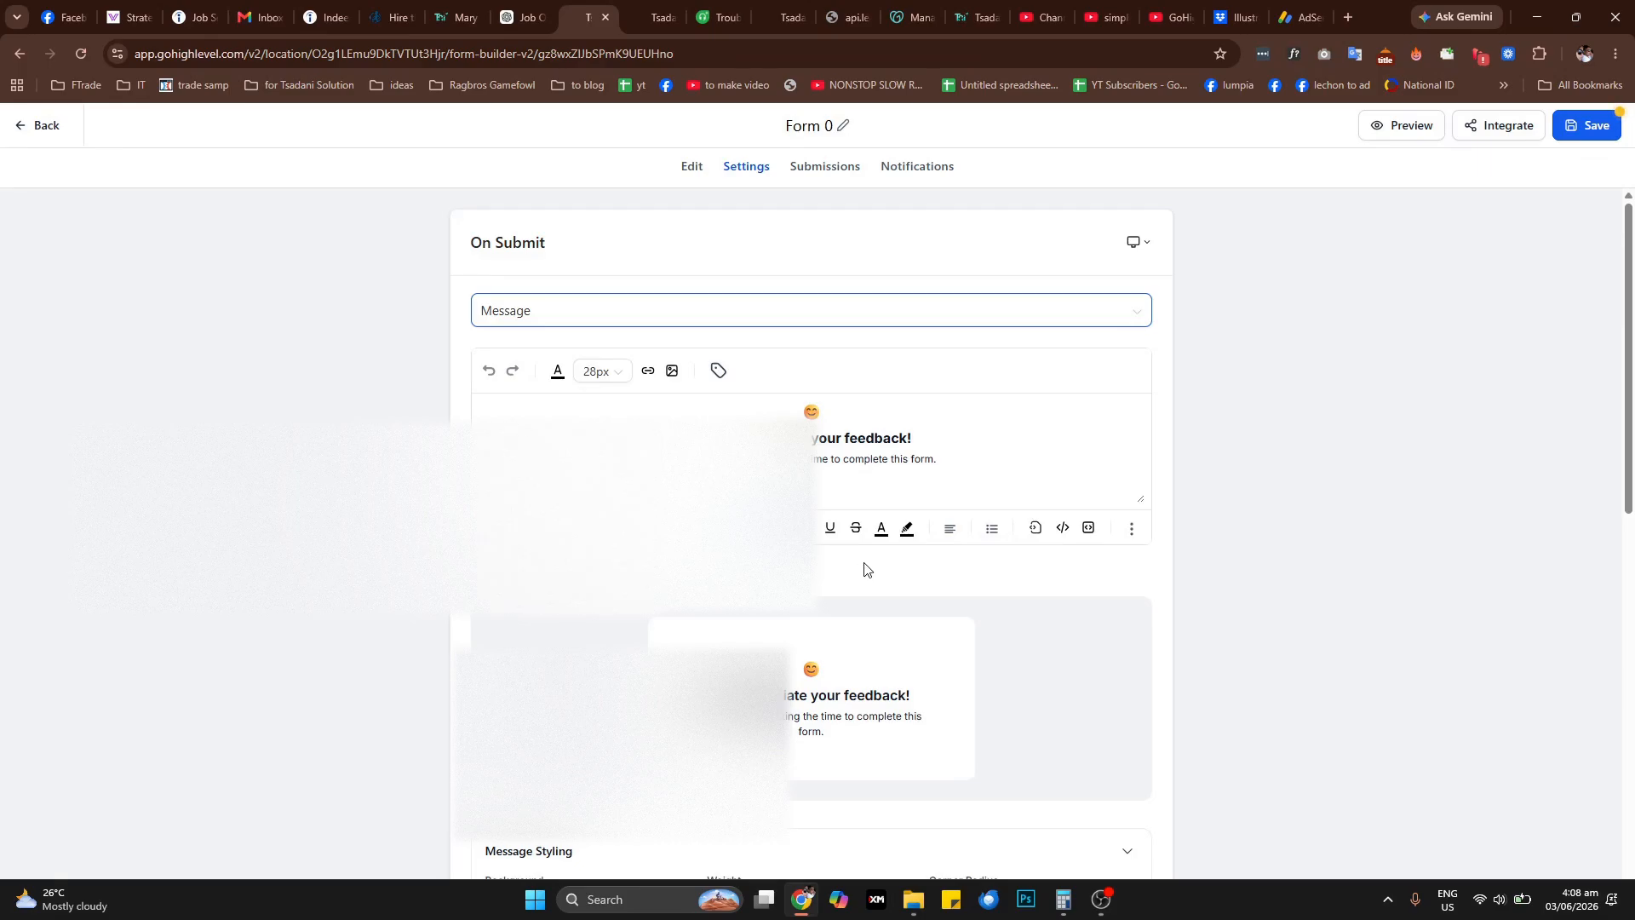
# Review the submit message styling and read the hint under the Facebook Pixel ID field
pyautogui.scroll(-6, 864, 568)
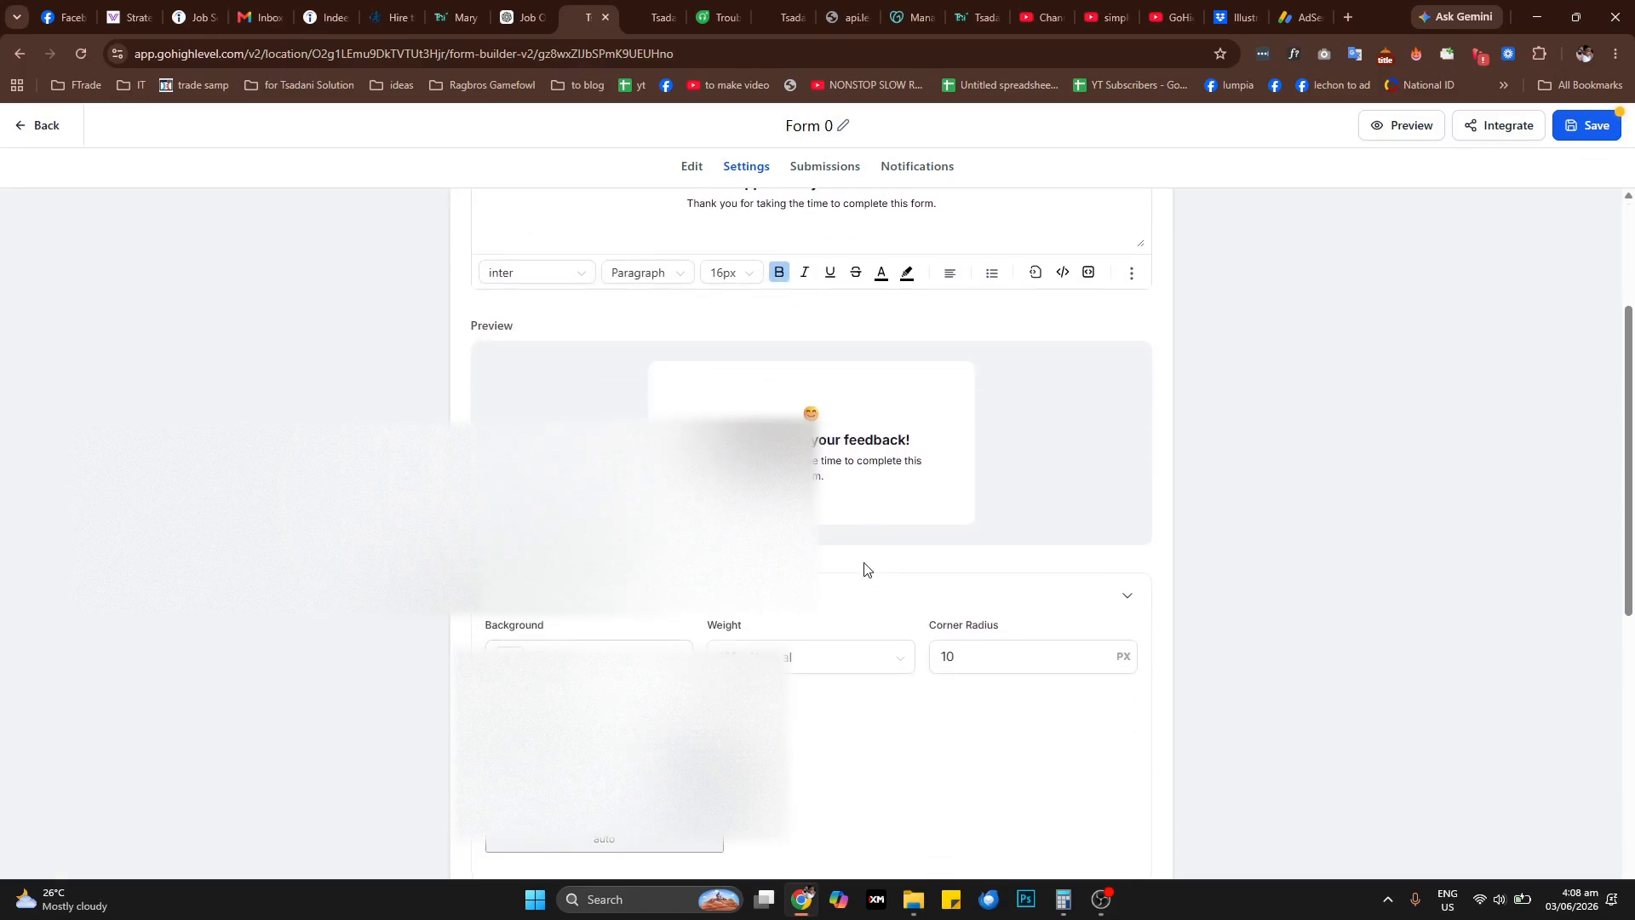
pyautogui.scroll(-4, 864, 569)
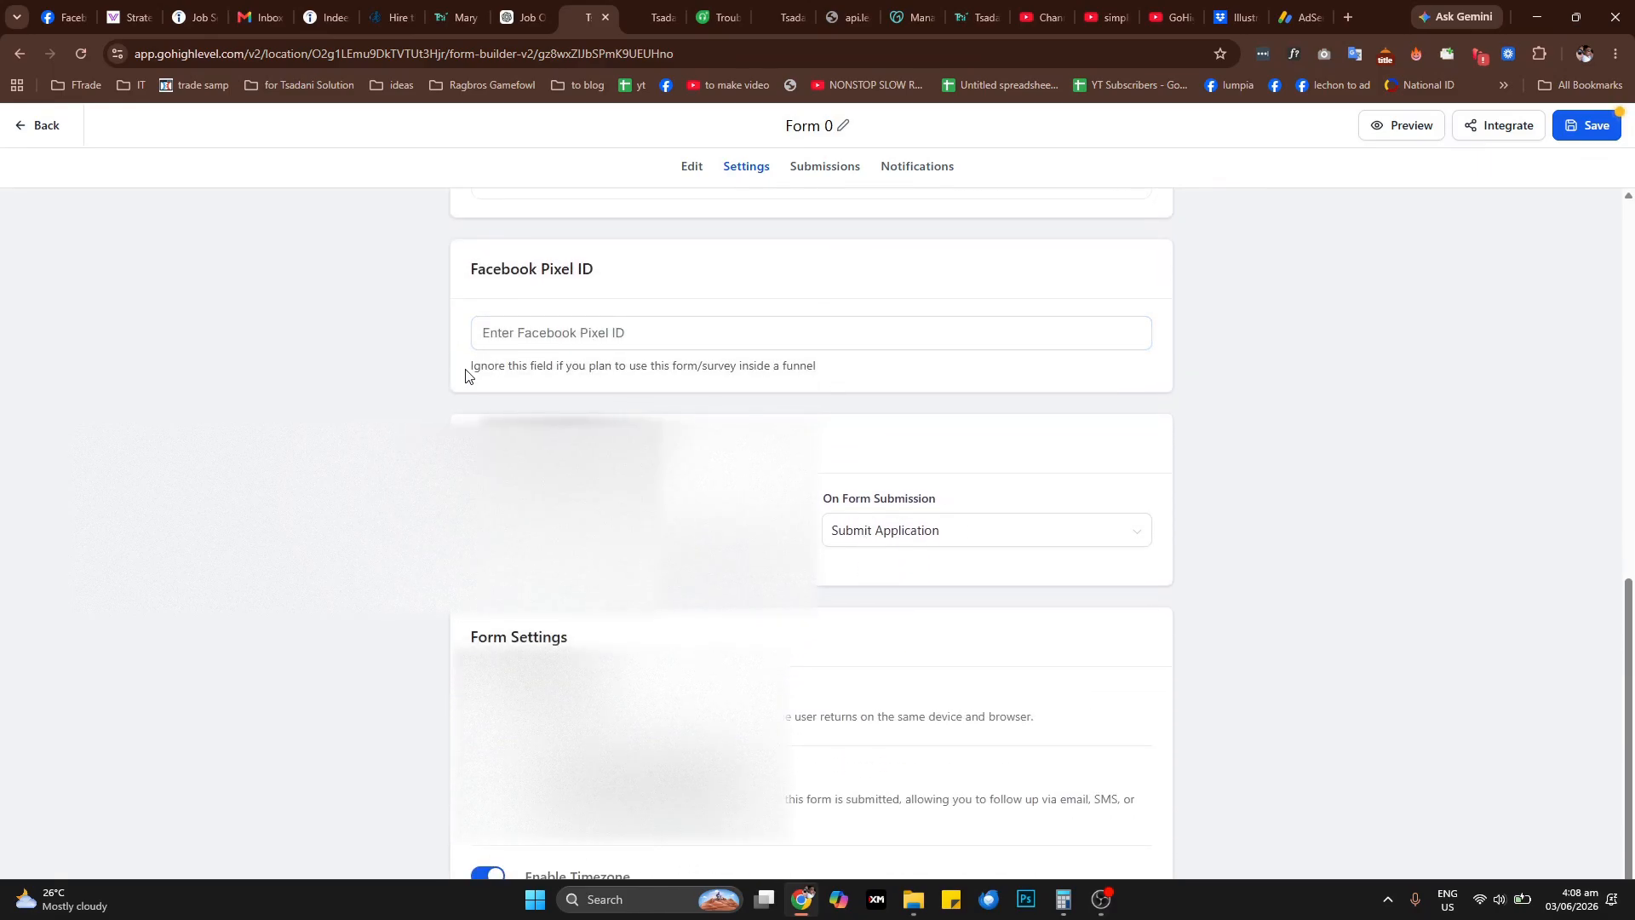
pyautogui.moveTo(469, 366); pyautogui.dragTo(670, 371)
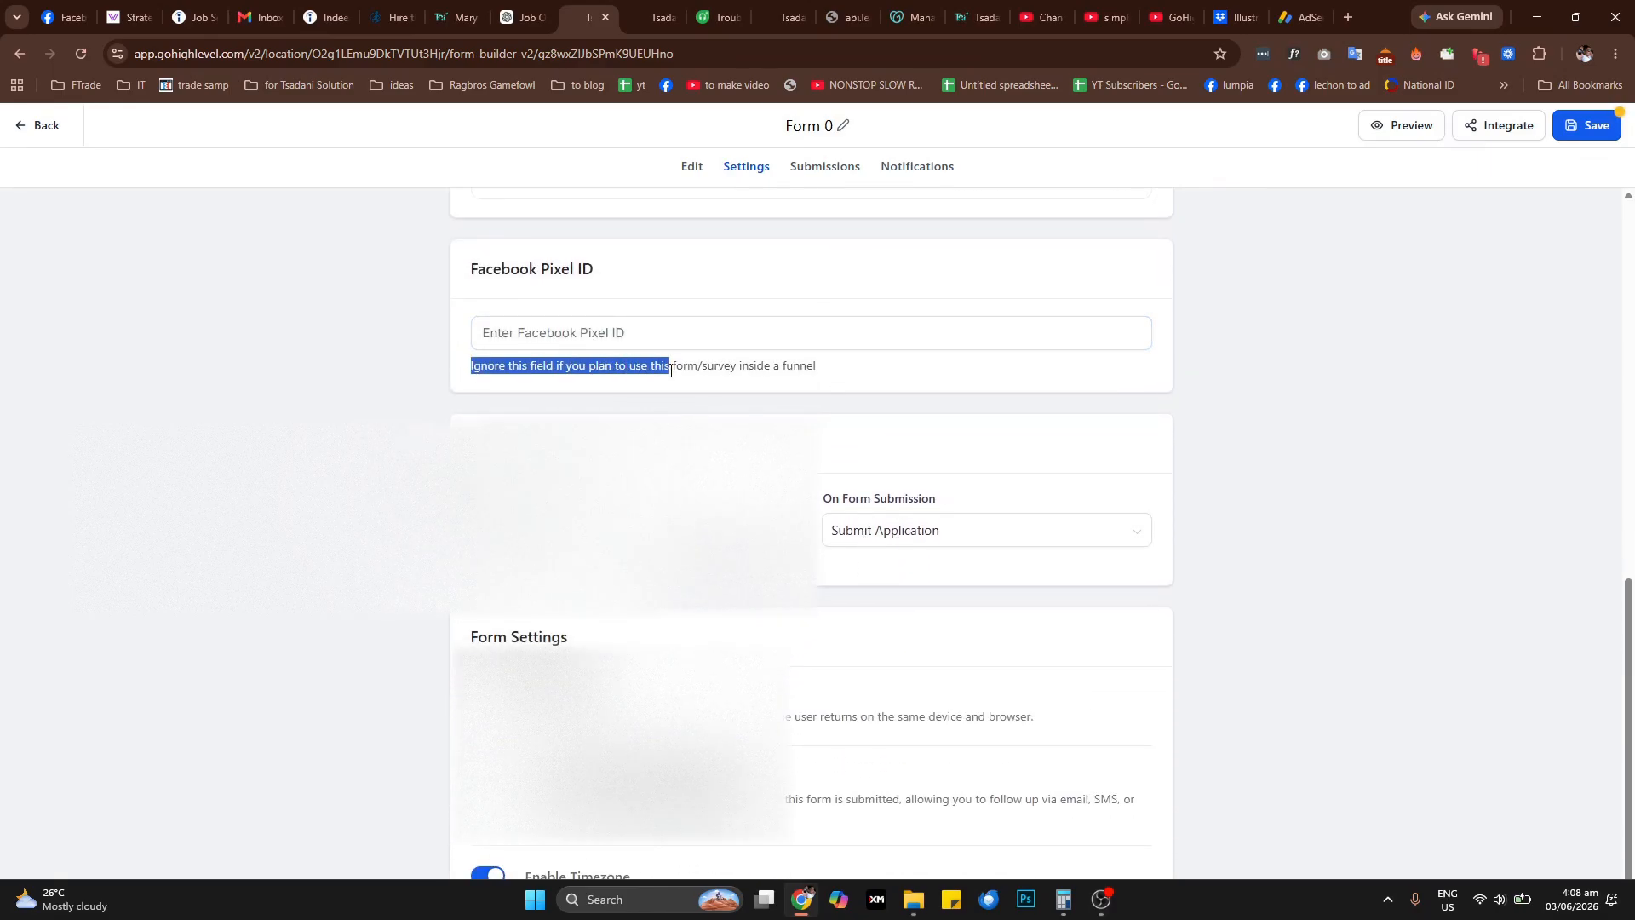
pyautogui.click(784, 371)
pyautogui.moveTo(844, 368); pyautogui.dragTo(706, 368)
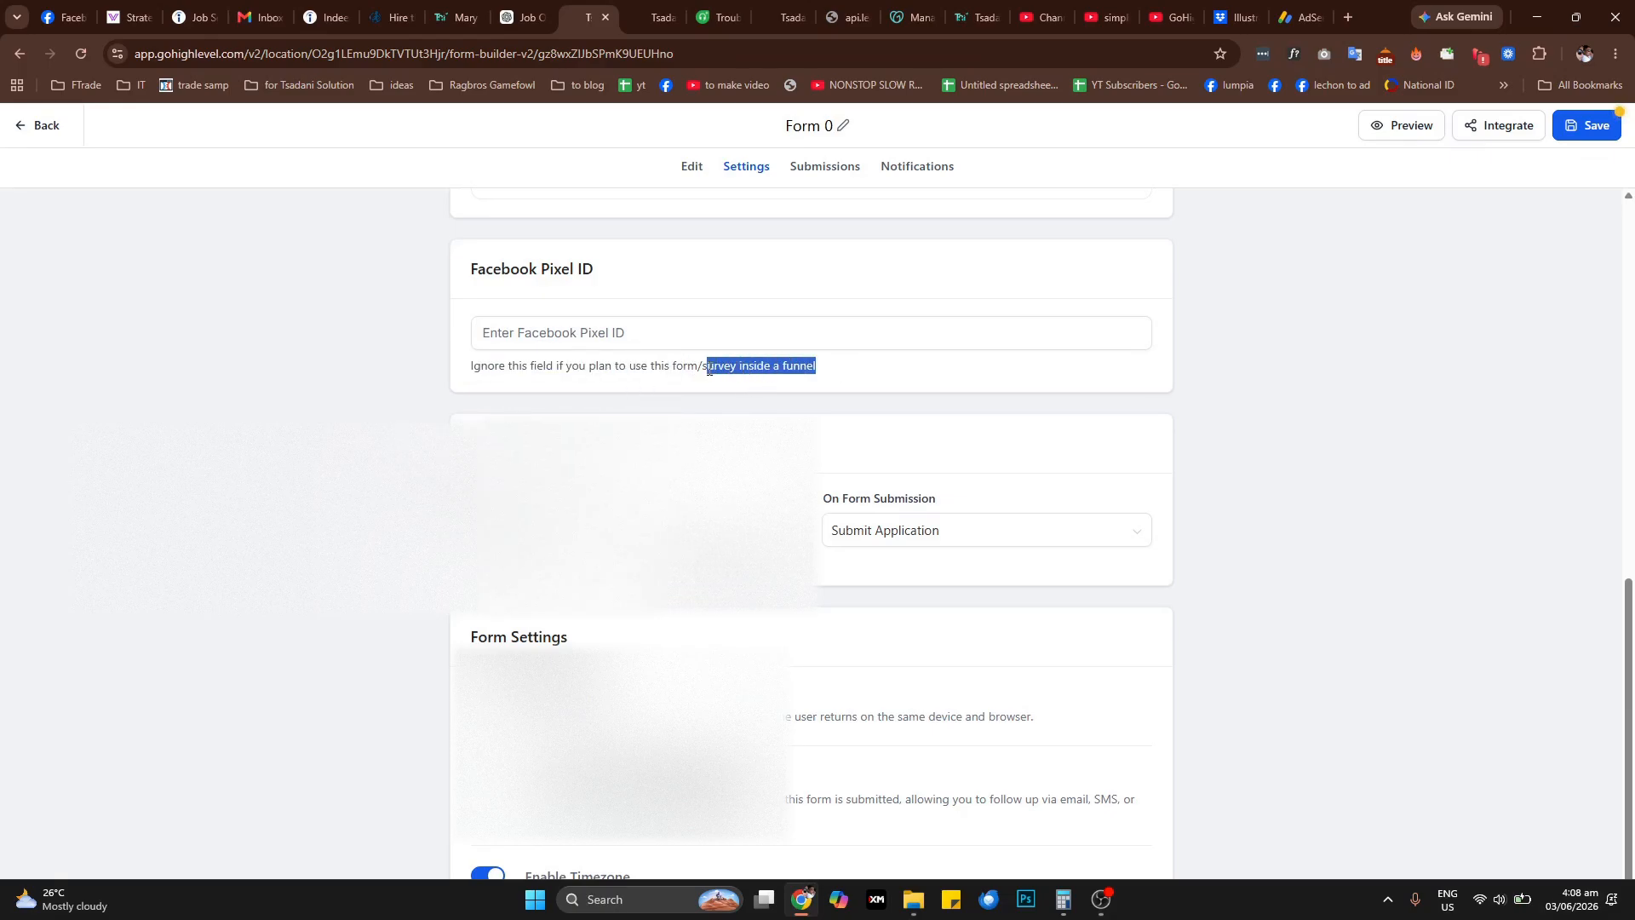
pyautogui.click(886, 383)
pyautogui.moveTo(817, 368); pyautogui.dragTo(545, 367)
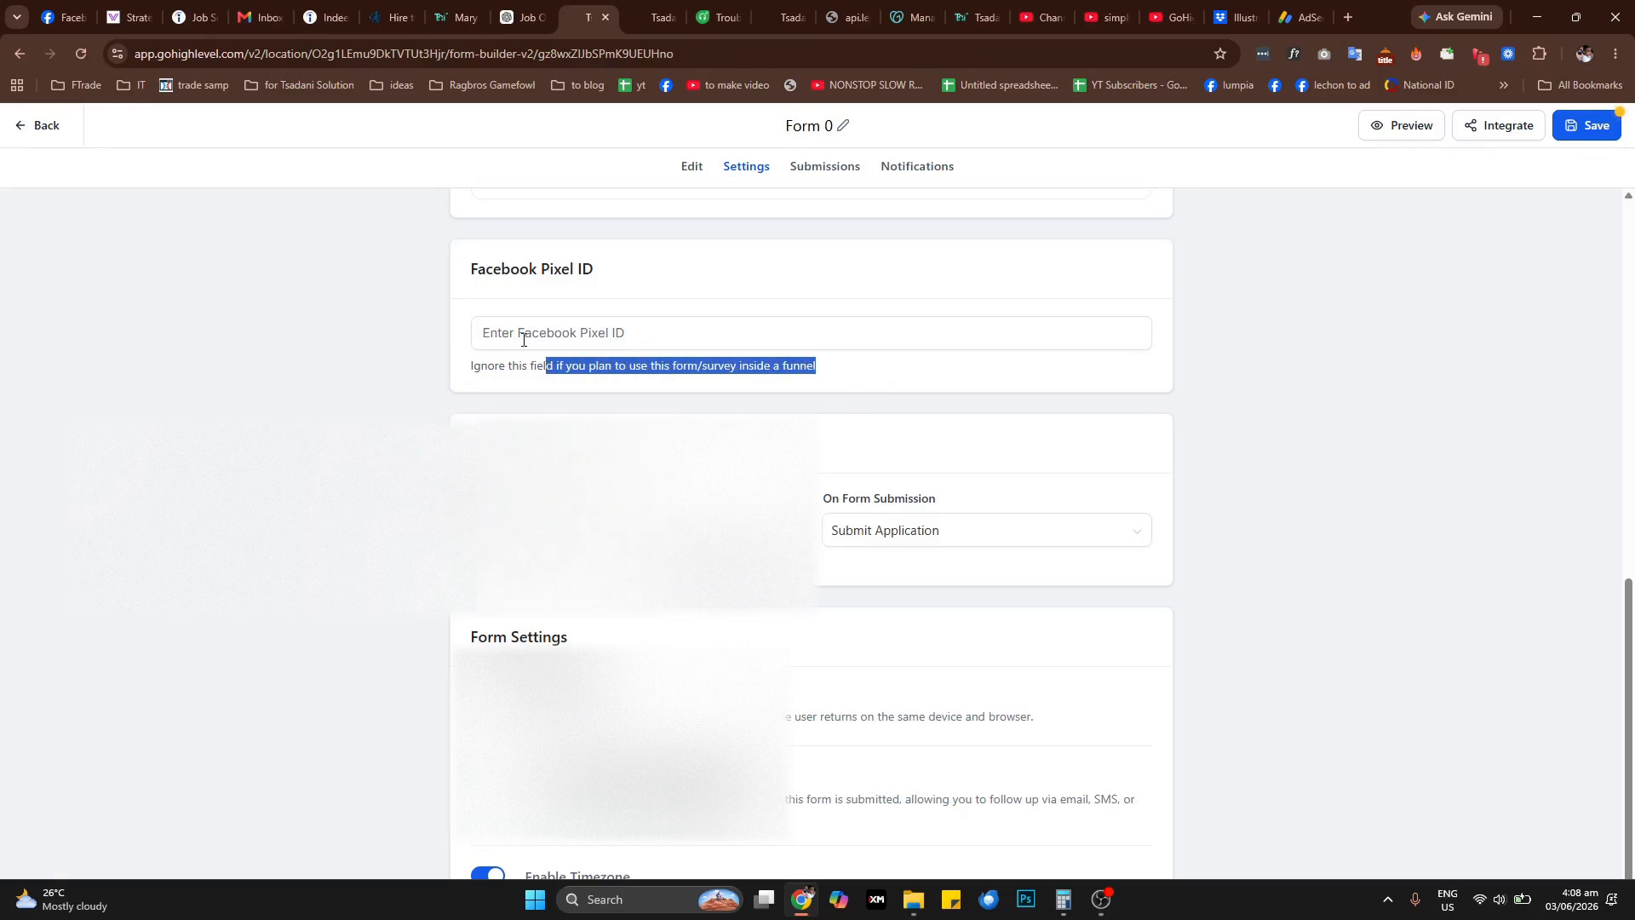
# Review the remaining form settings and the page view choices for Facebook Pixel Events
pyautogui.scroll(-2, 616, 637)
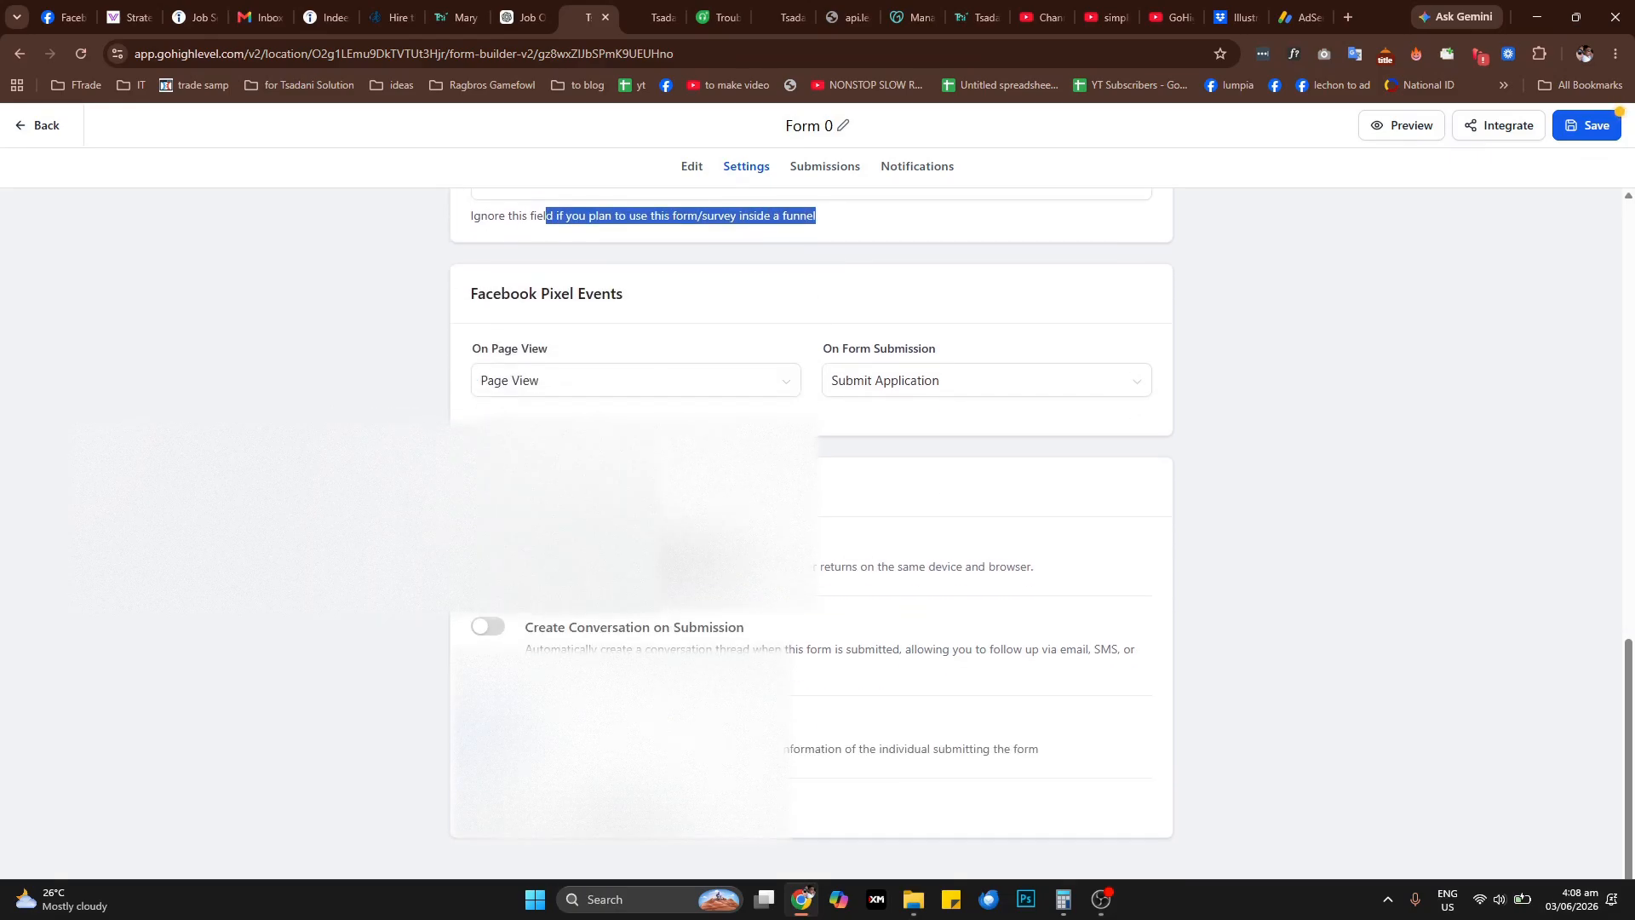
pyautogui.scroll(1, 616, 637)
pyautogui.click(630, 477)
pyautogui.click(635, 466)
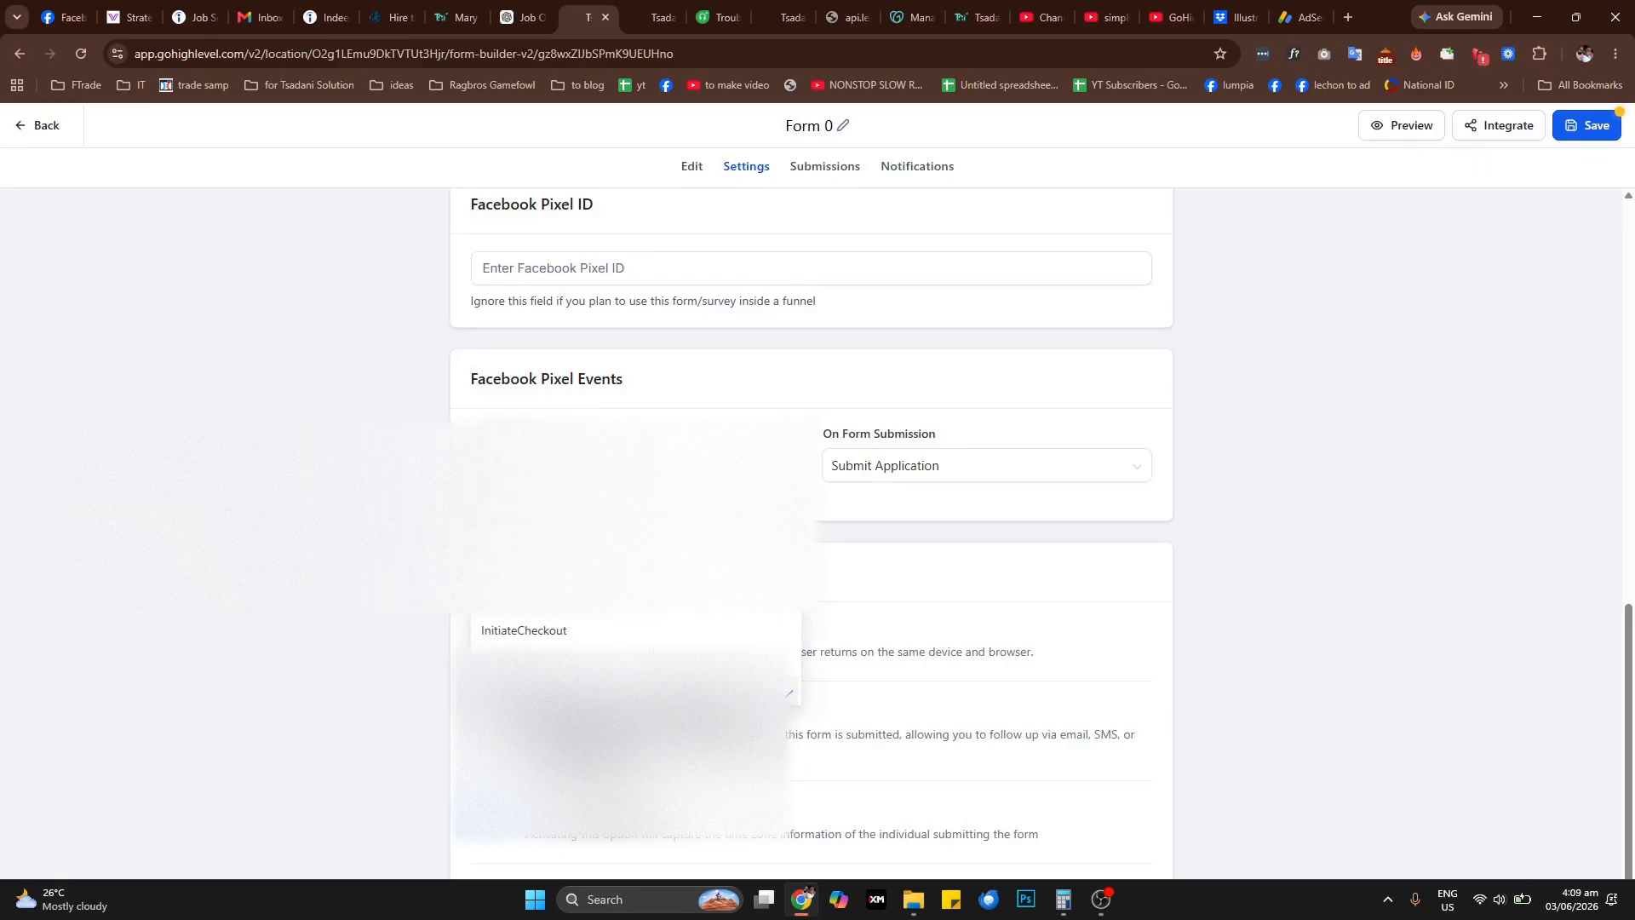
pyautogui.click(634, 465)
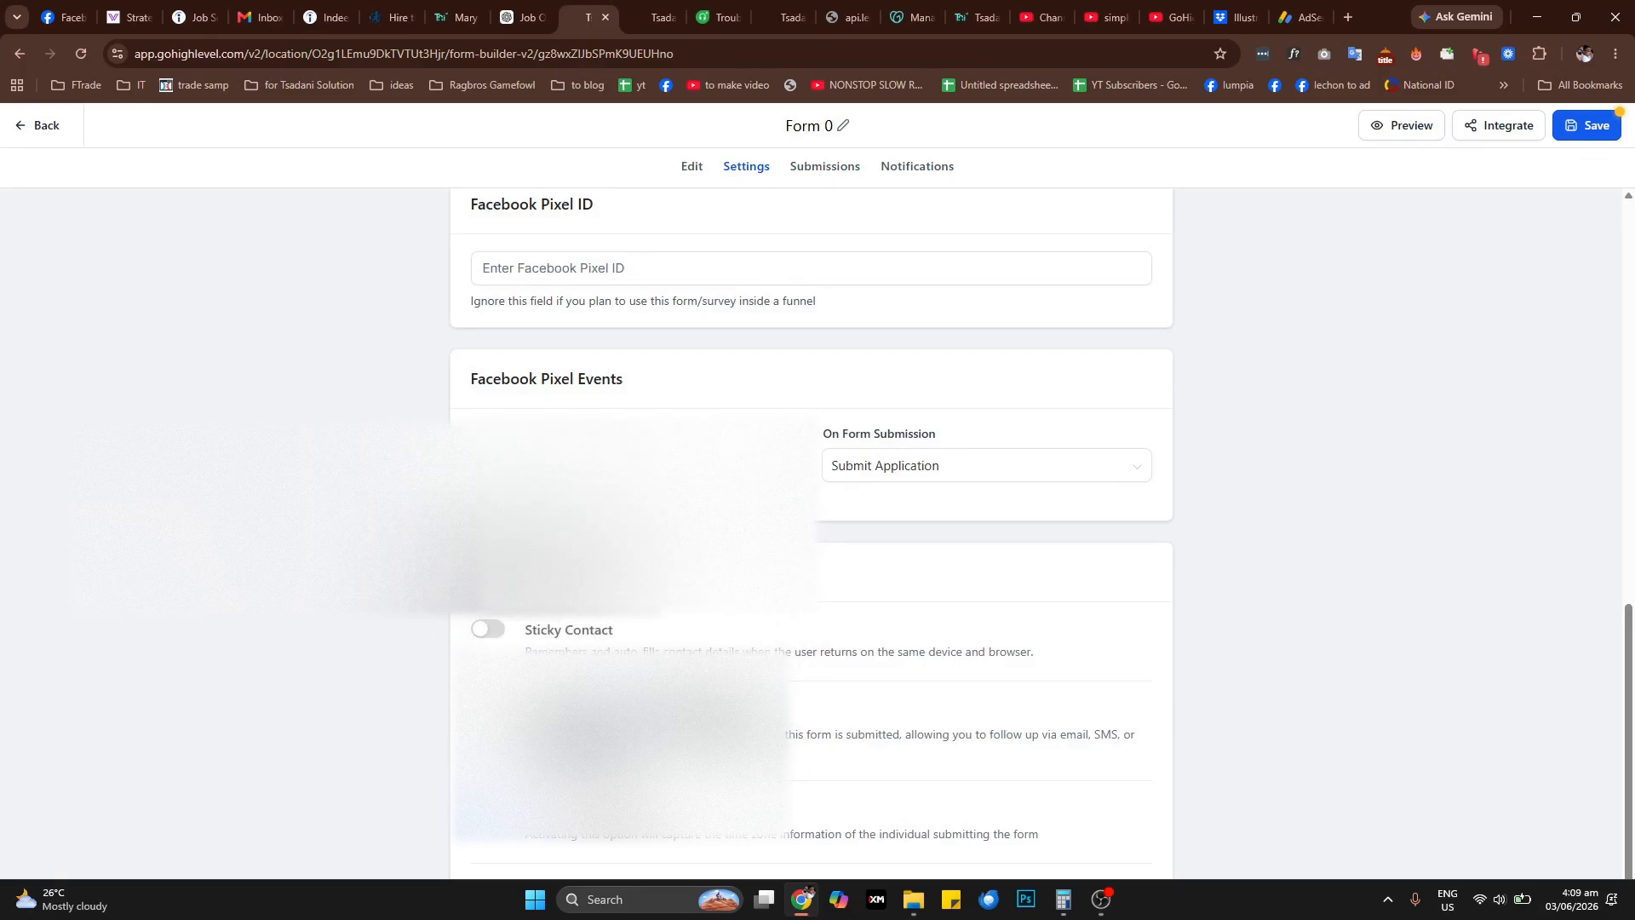
pyautogui.scroll(5, 808, 511)
# View the form's submissions and turn on Email Notification for the form
pyautogui.click(847, 171)
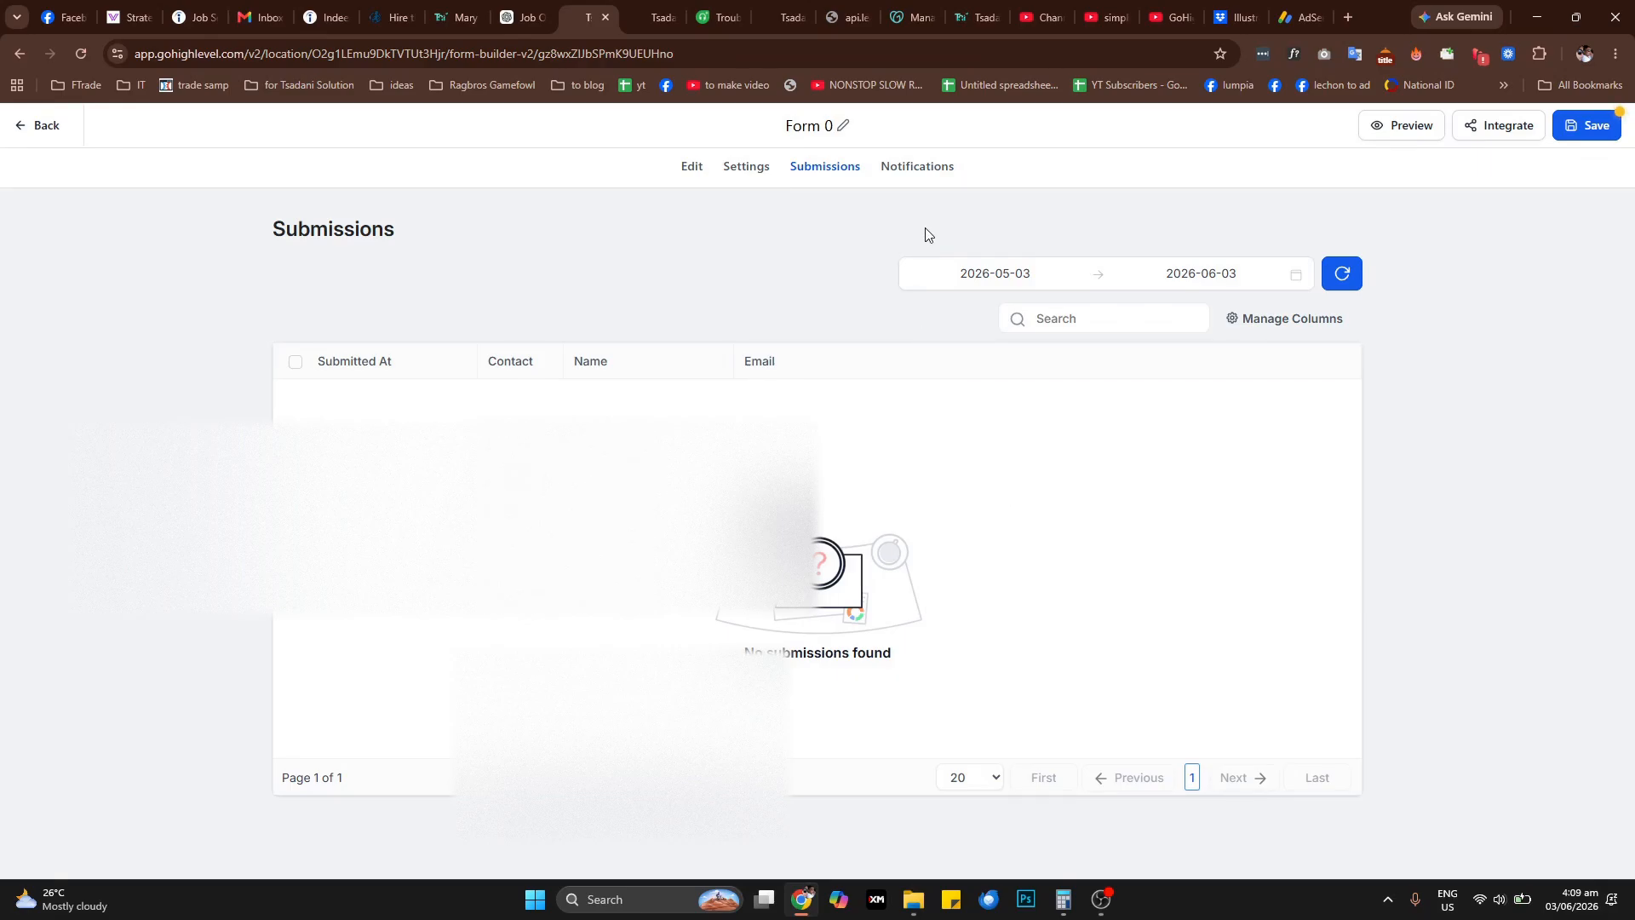
pyautogui.click(923, 175)
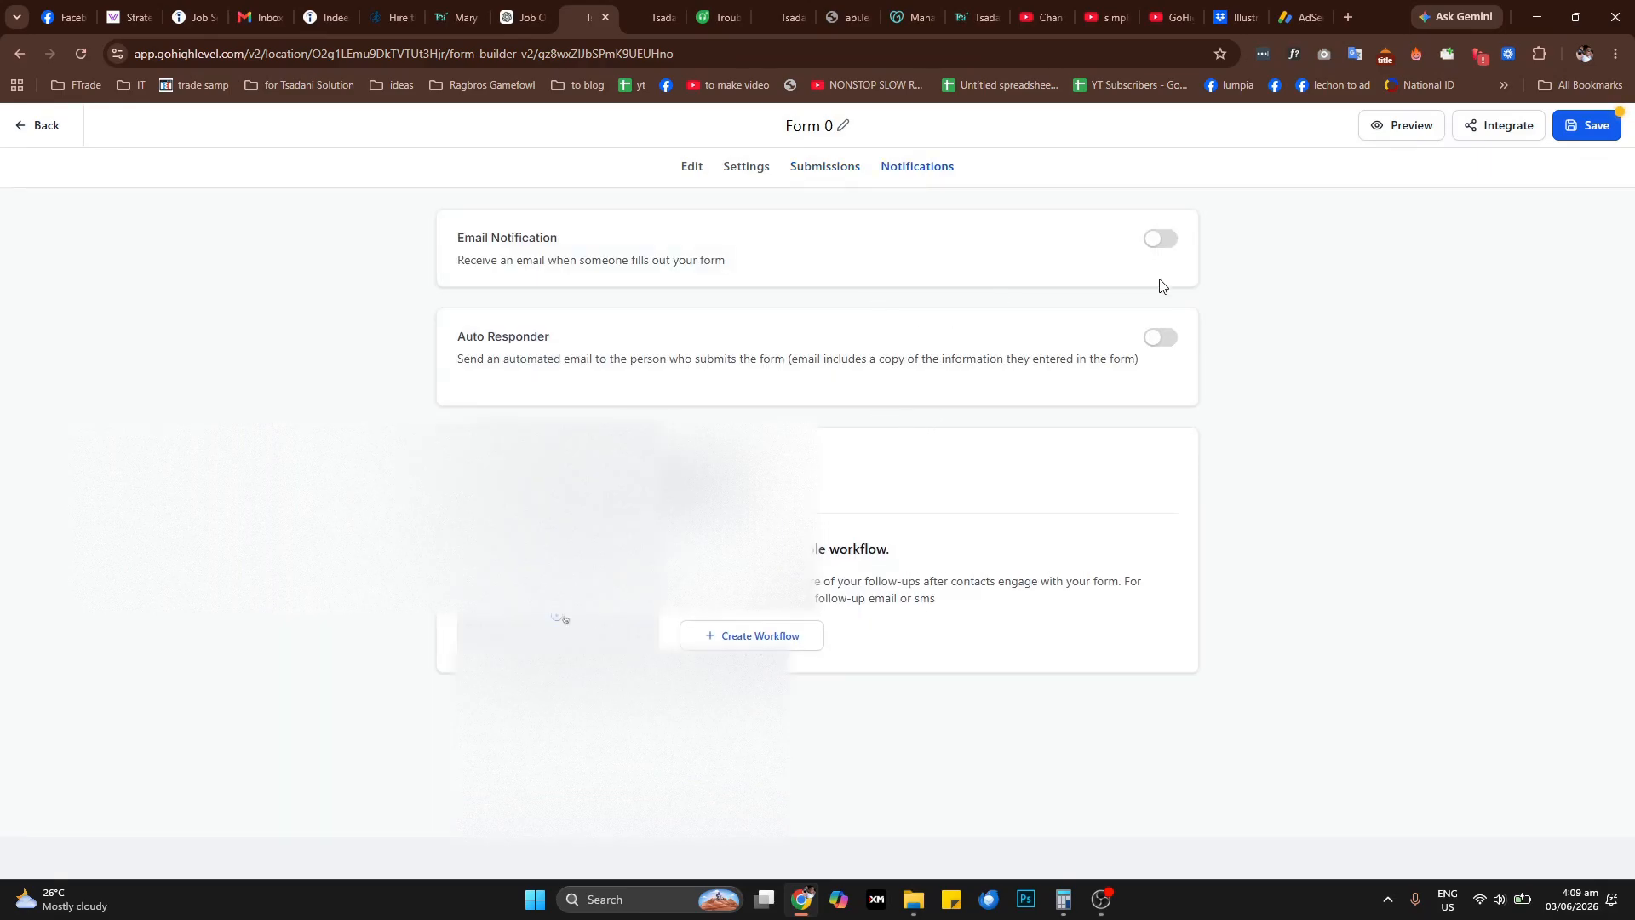
pyautogui.click(1169, 246)
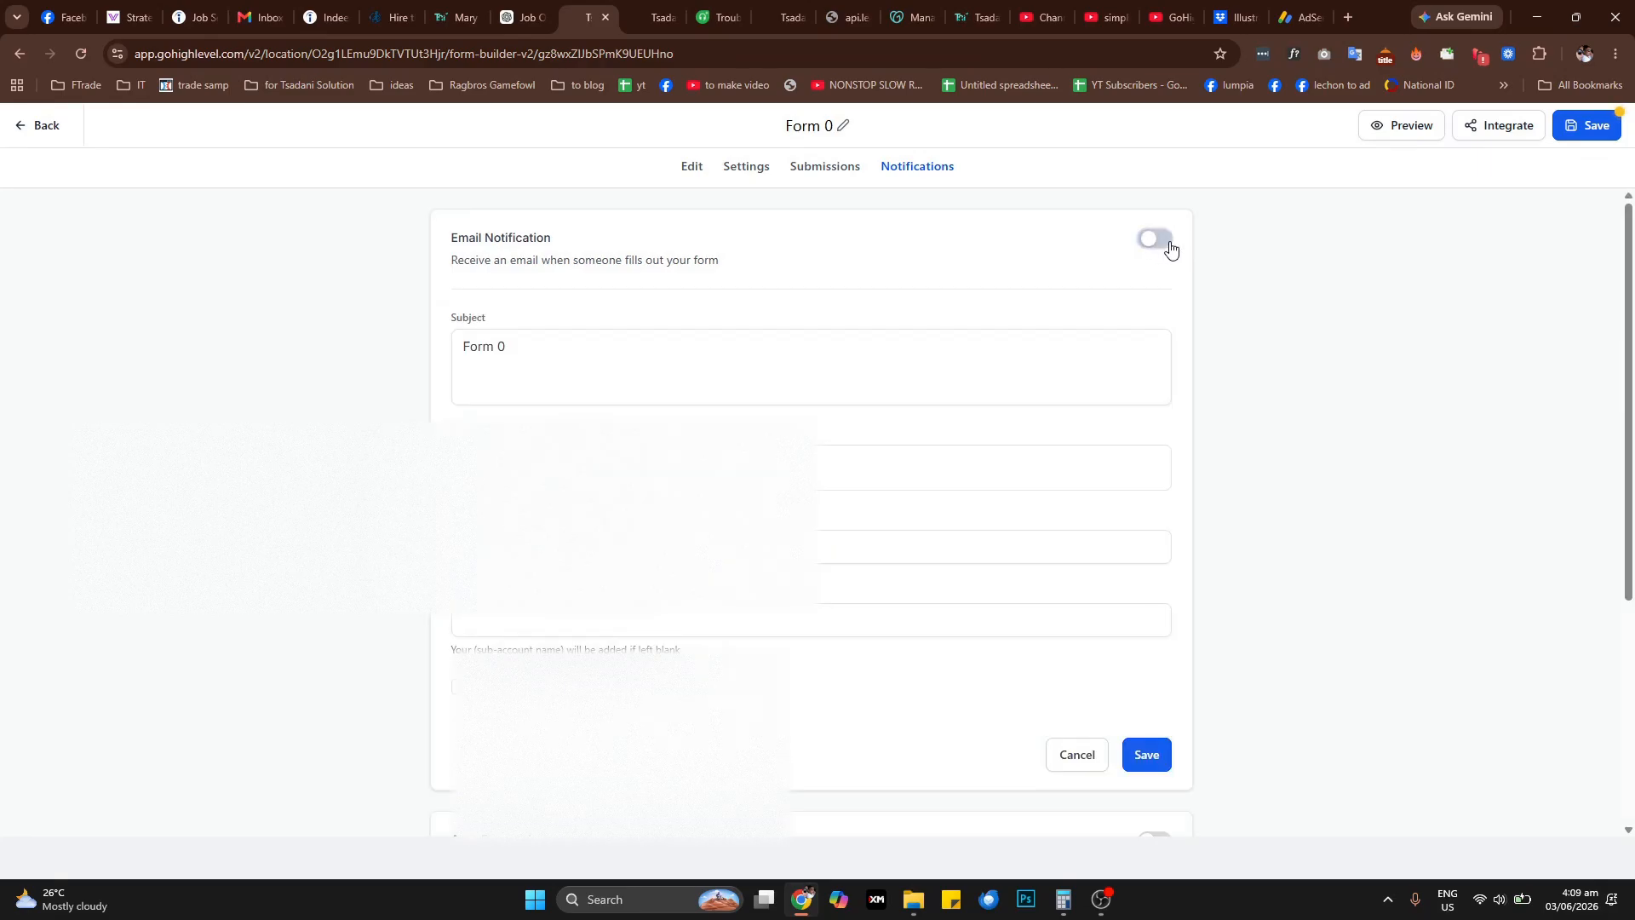
pyautogui.click(1168, 244)
pyautogui.click(544, 348)
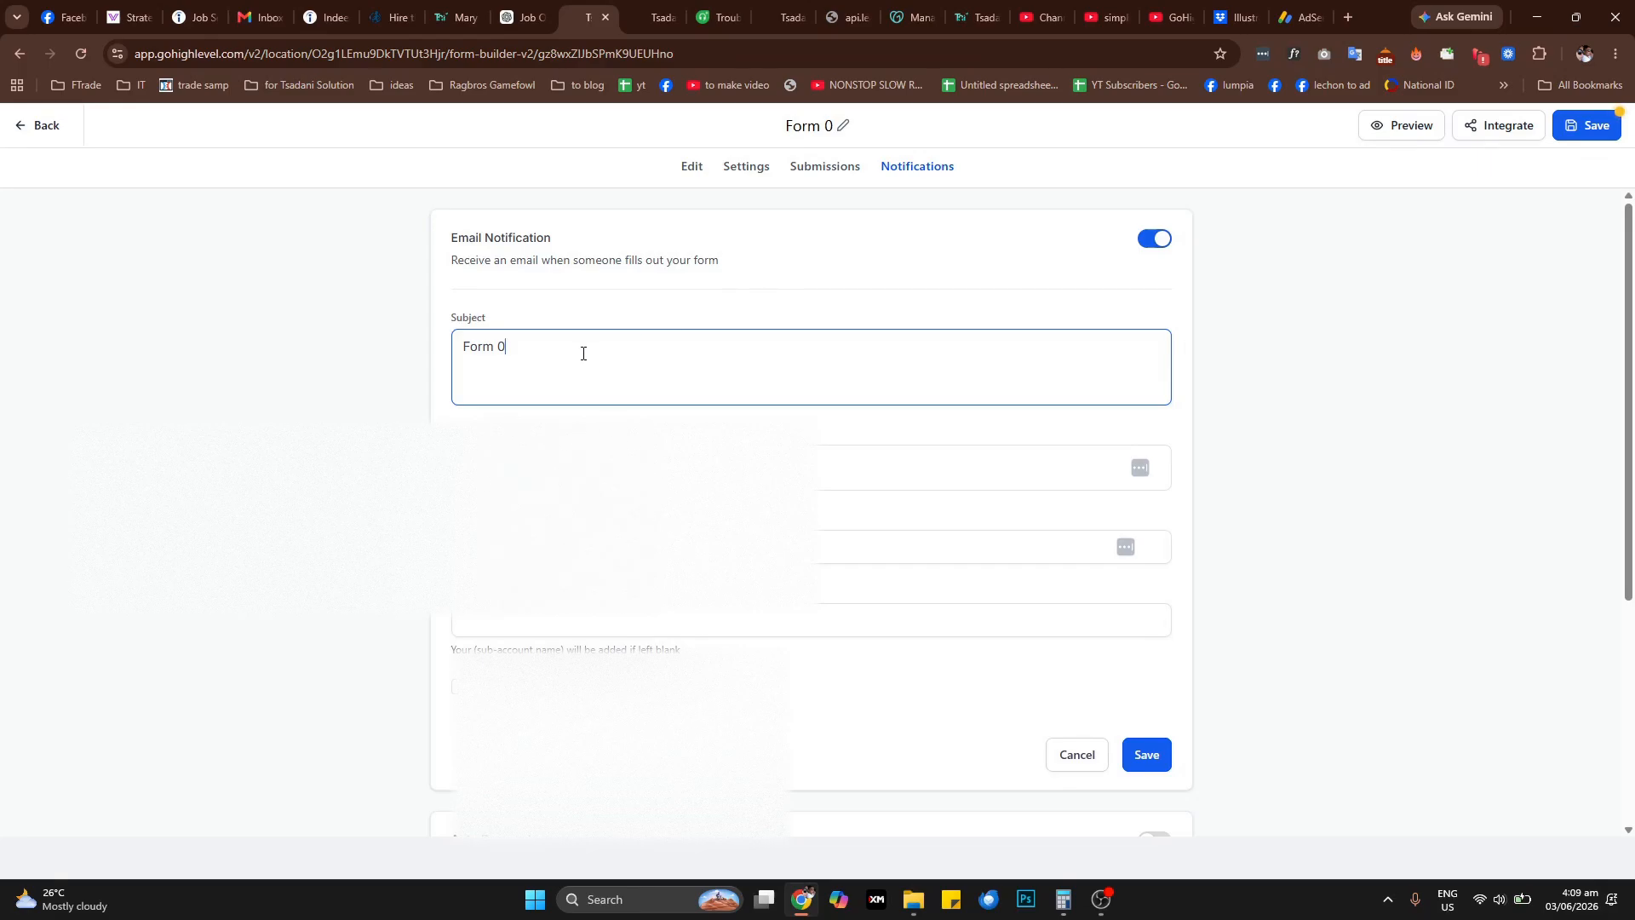
pyautogui.moveTo(524, 354); pyautogui.dragTo(435, 358)
pyautogui.press('capslock')
pyautogui.press('capslock')
# Fill in the recipient and reply-to email addresses of the email notification
pyautogui.click(614, 467)
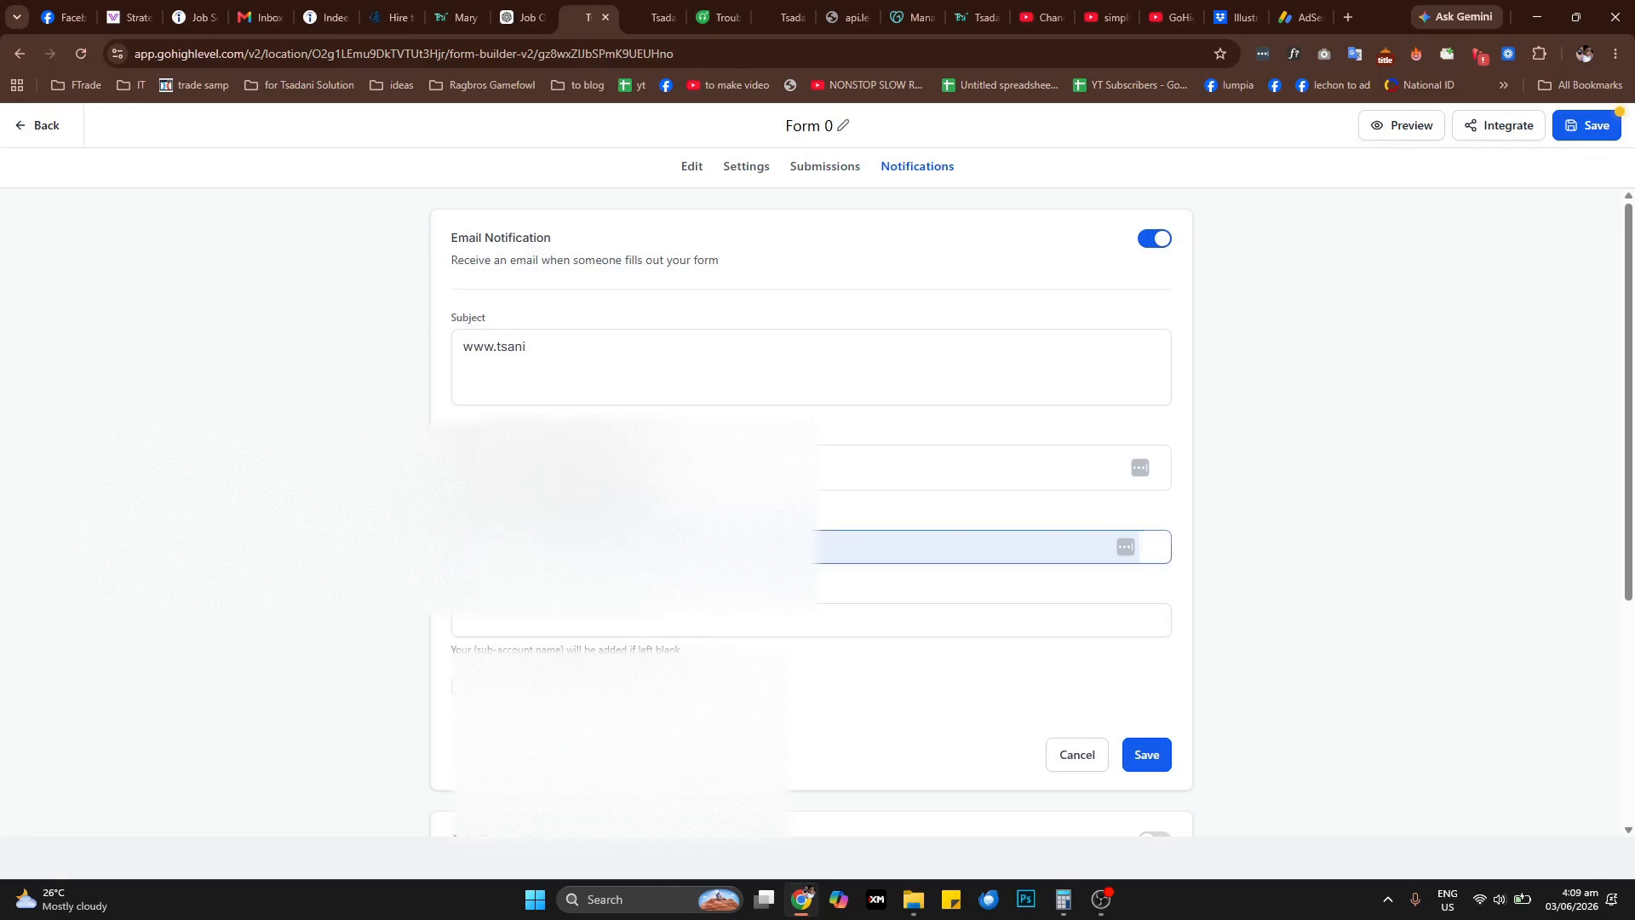
pyautogui.click(639, 547)
pyautogui.click(635, 511)
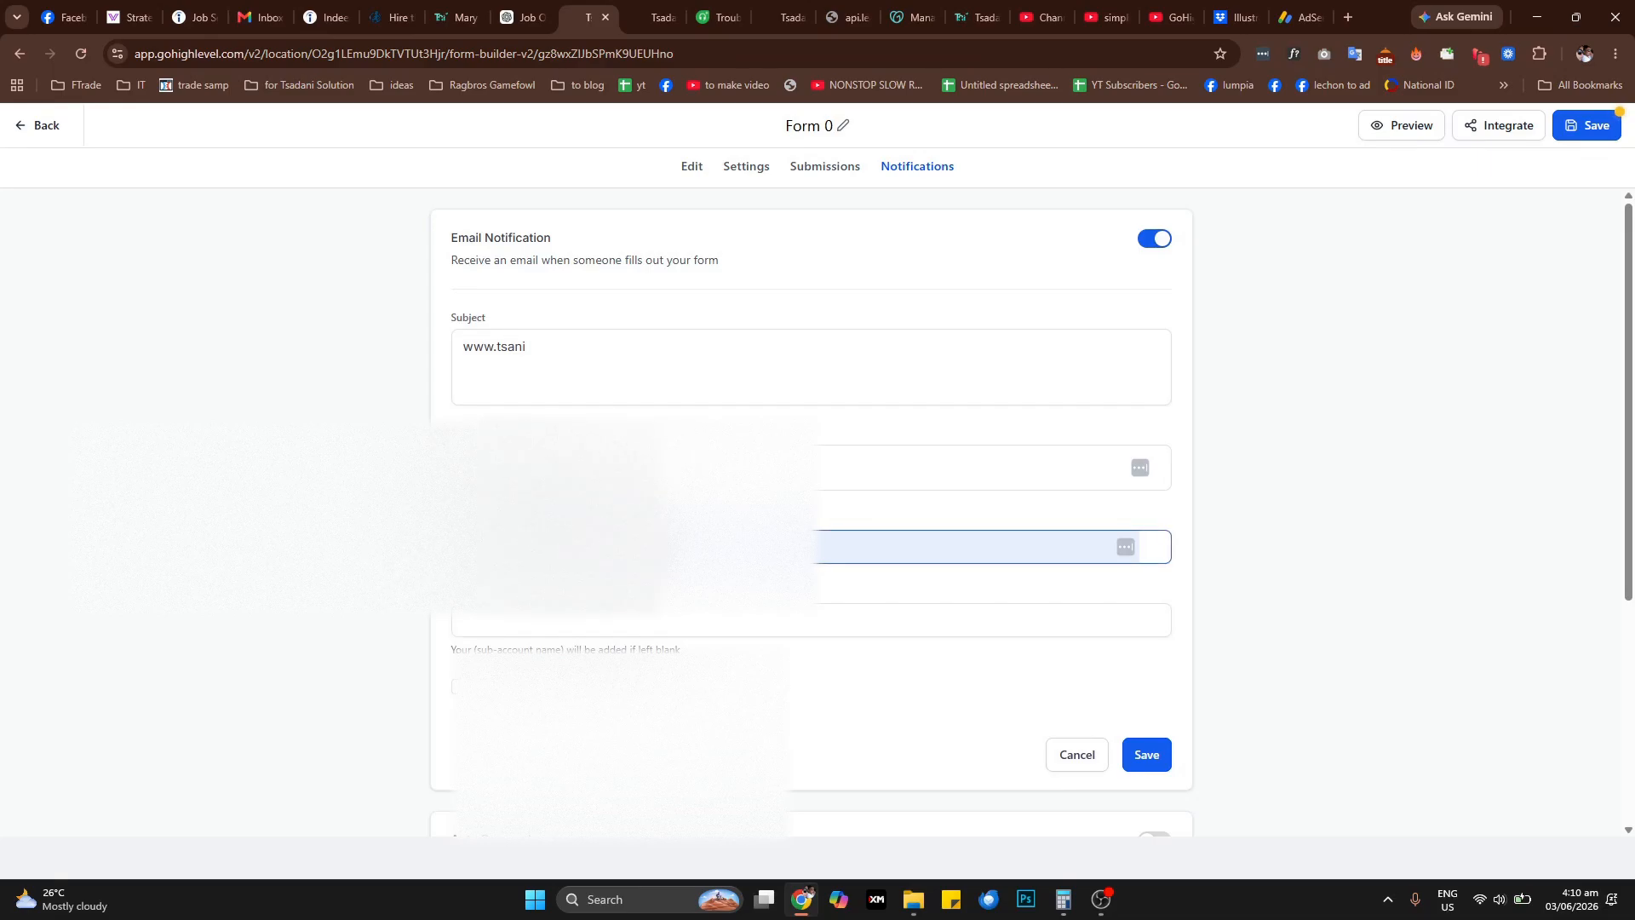
# Set the sender name to Tsadani and enable sending the form submission as a PDF
pyautogui.click(556, 629)
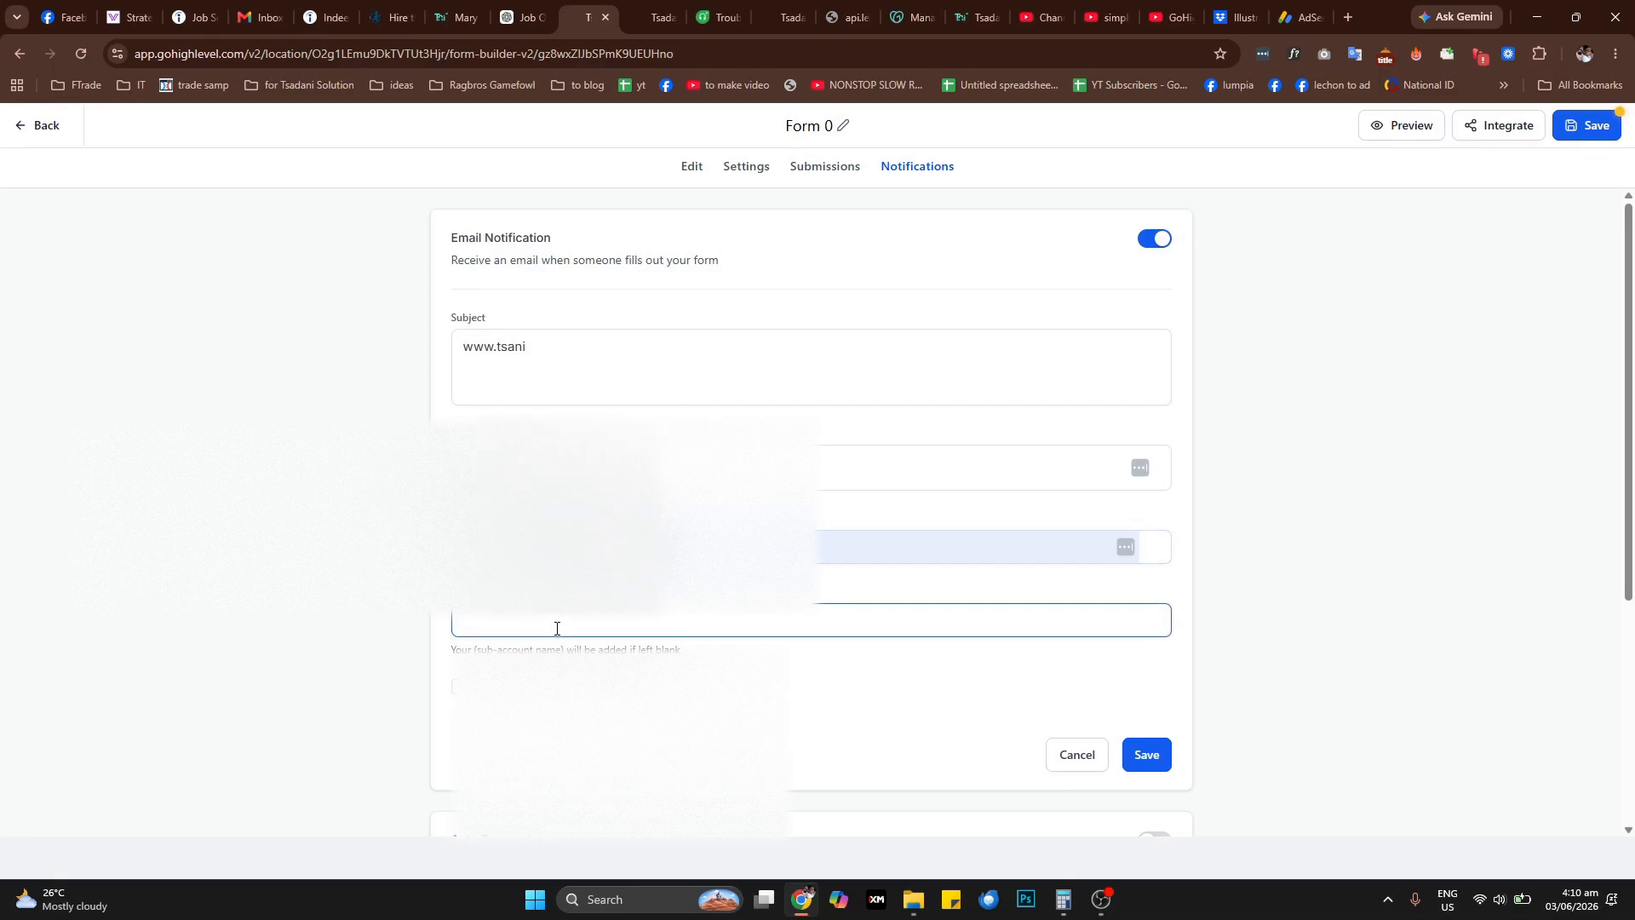
pyautogui.press('capslock')
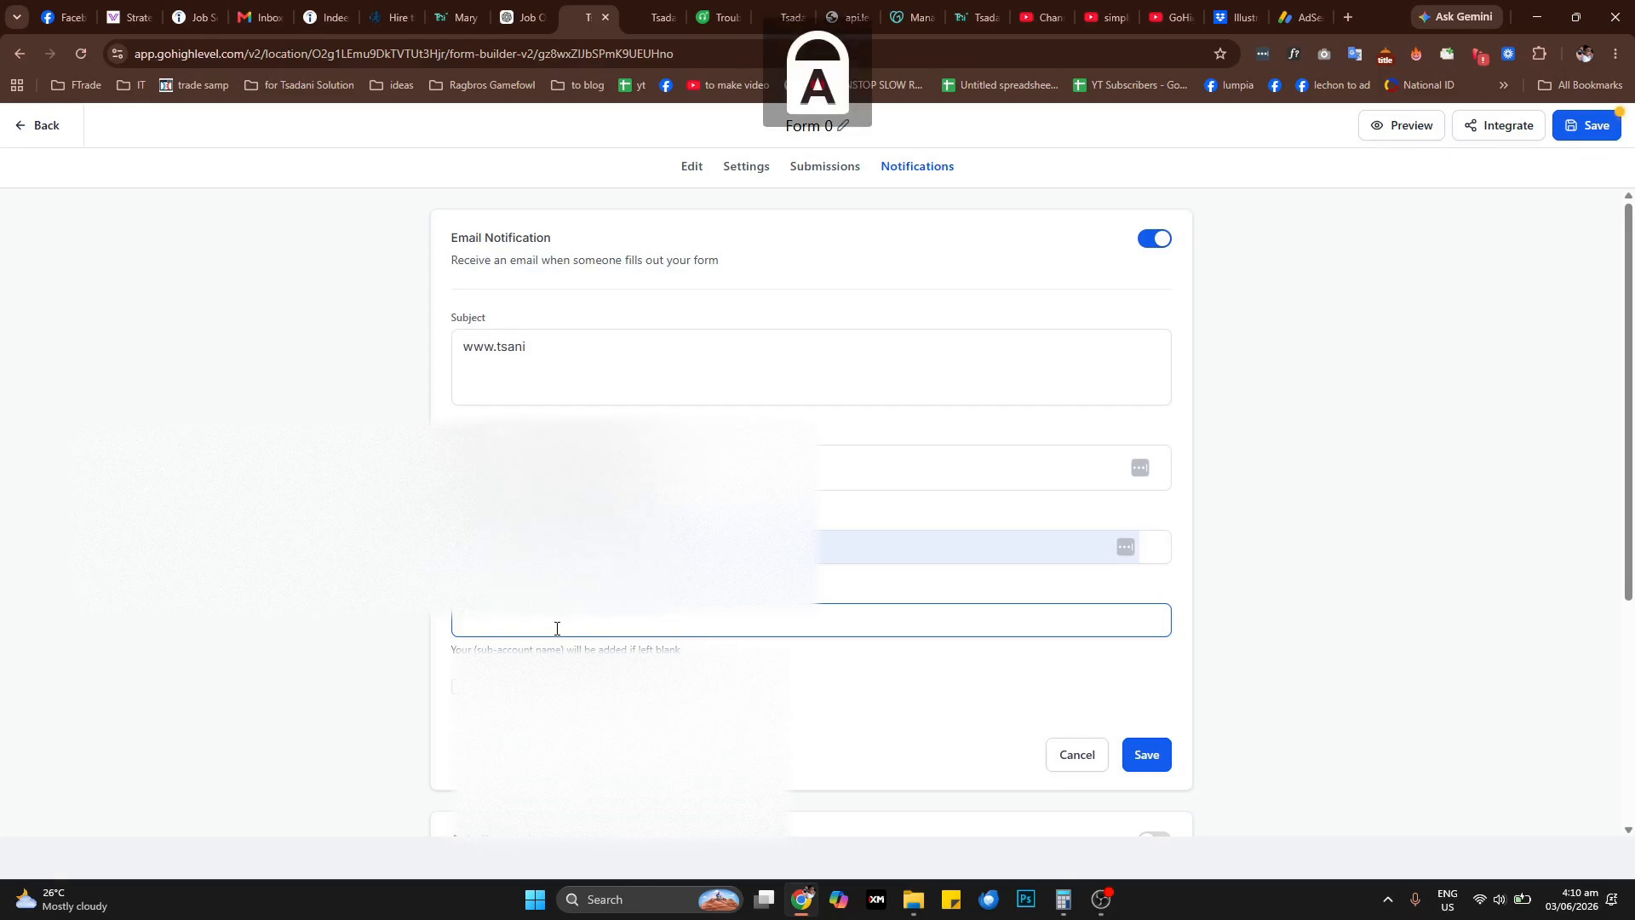
pyautogui.press('capslock')
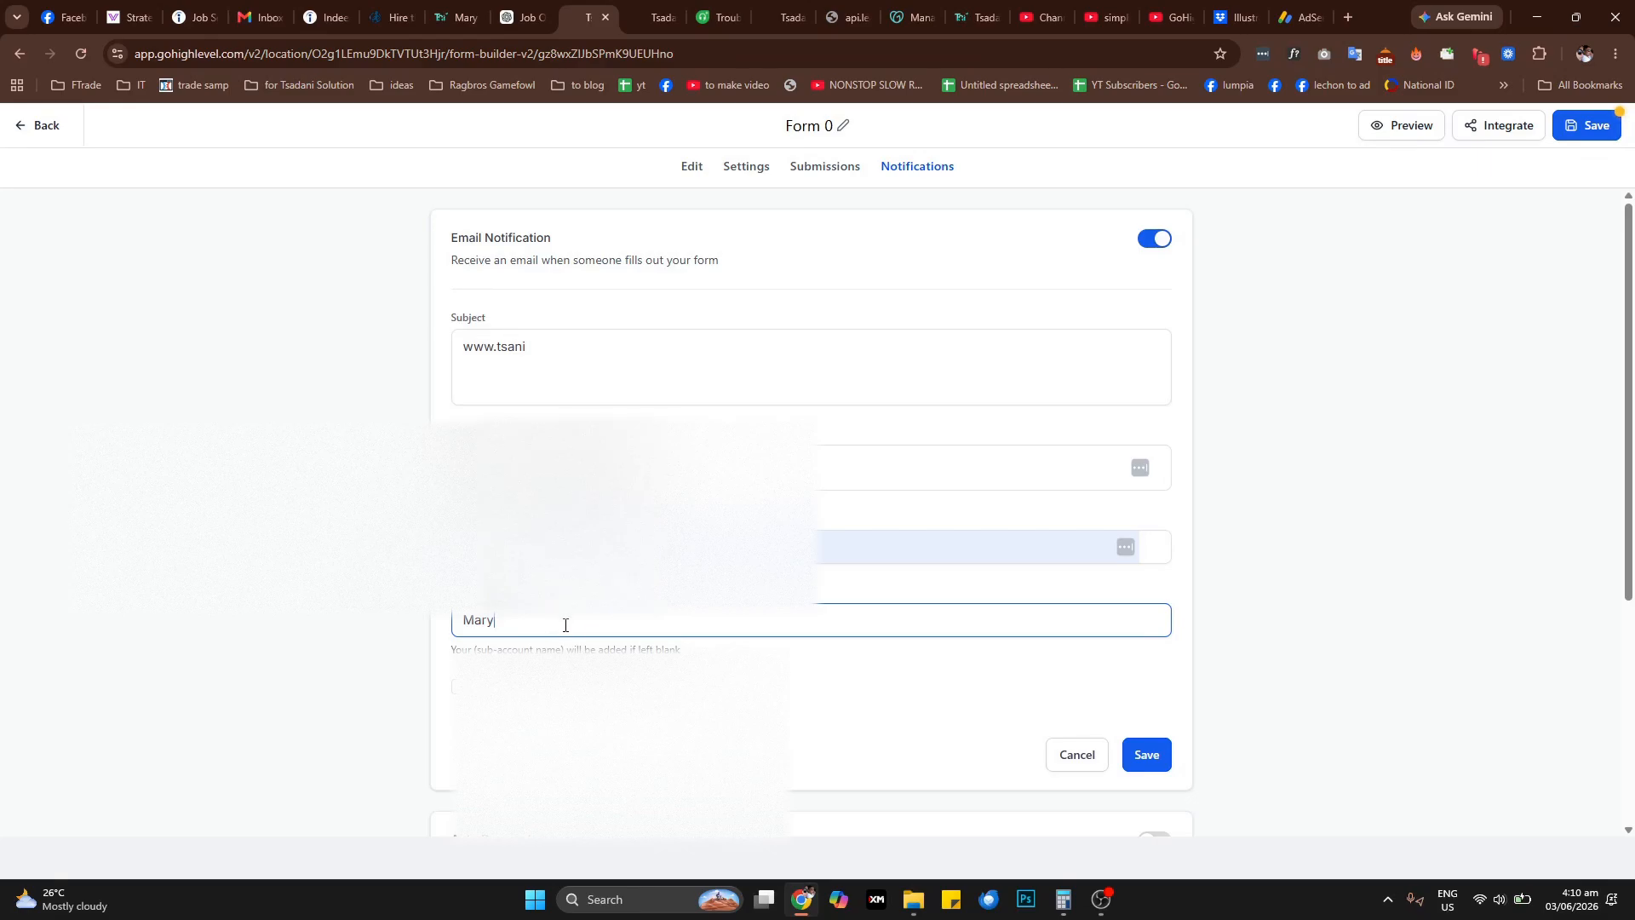
pyautogui.hotkey('ctrl', 'a')
pyautogui.press('capslock')
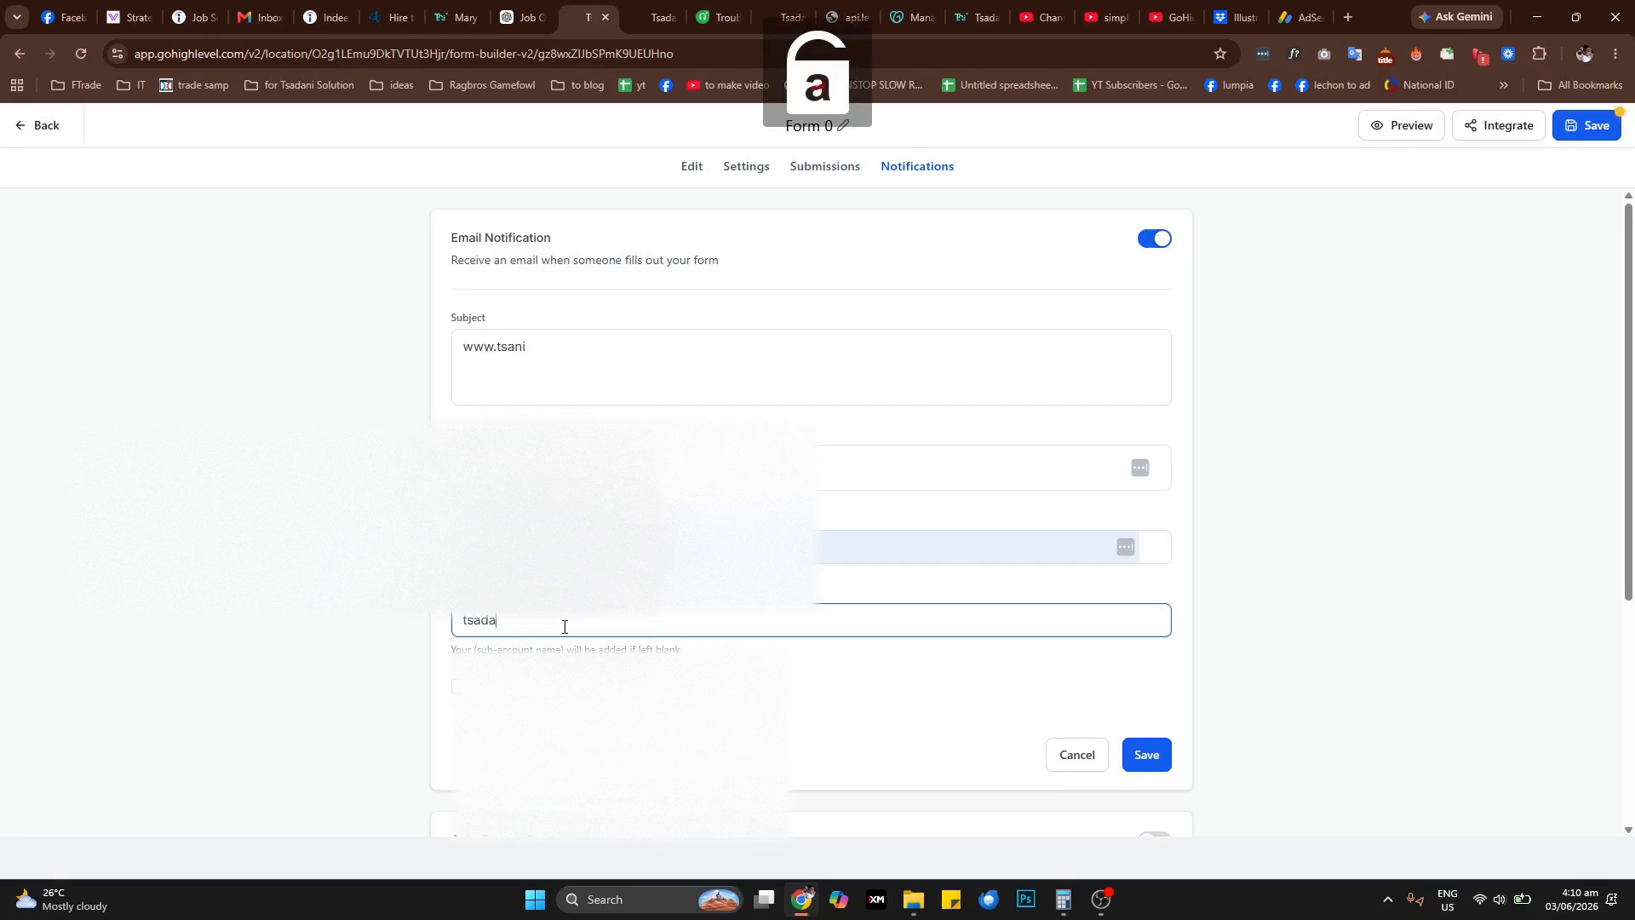
pyautogui.hotkey('ctrl', 'a')
pyautogui.press('capslock')
pyautogui.press('capslock')
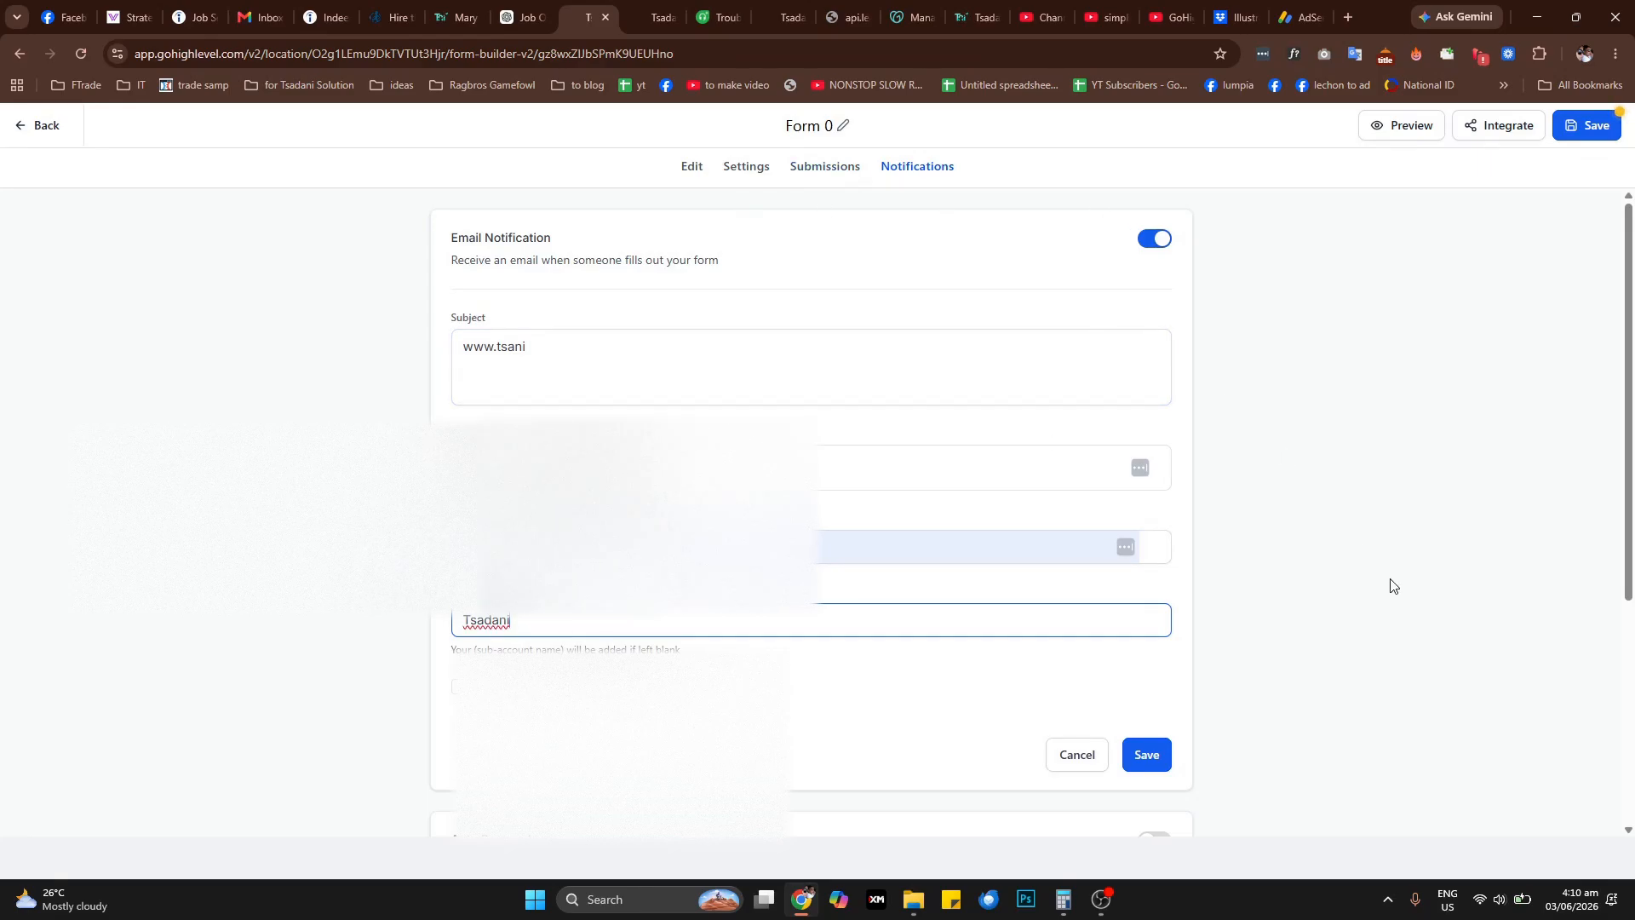
pyautogui.scroll(-2, 1149, 474)
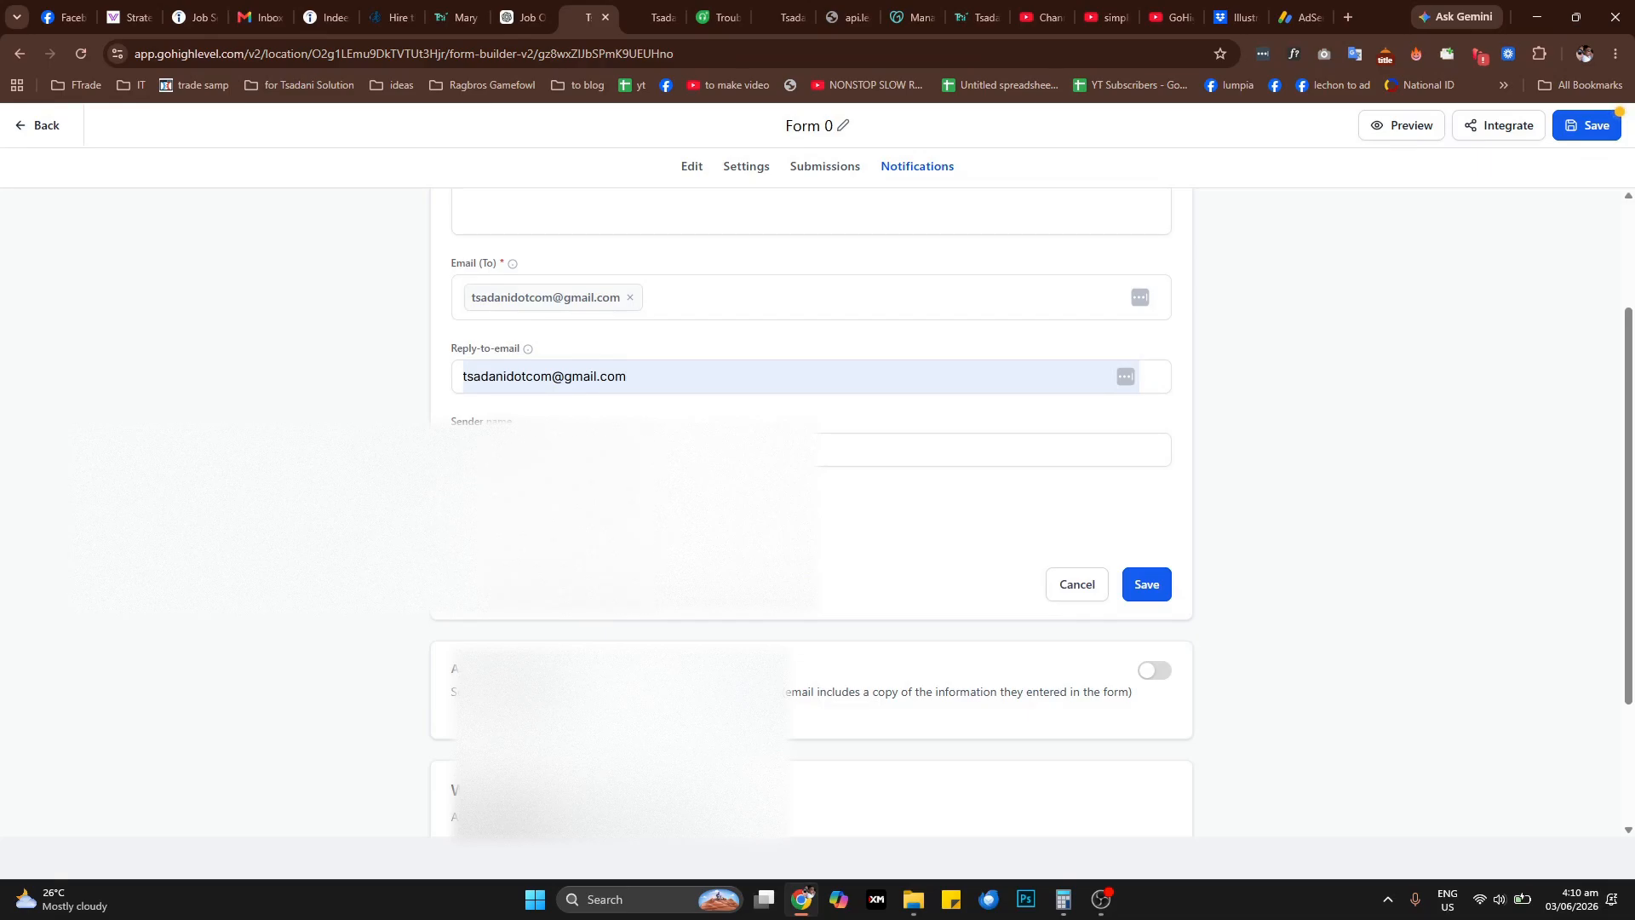
pyautogui.scroll(-2, 1213, 717)
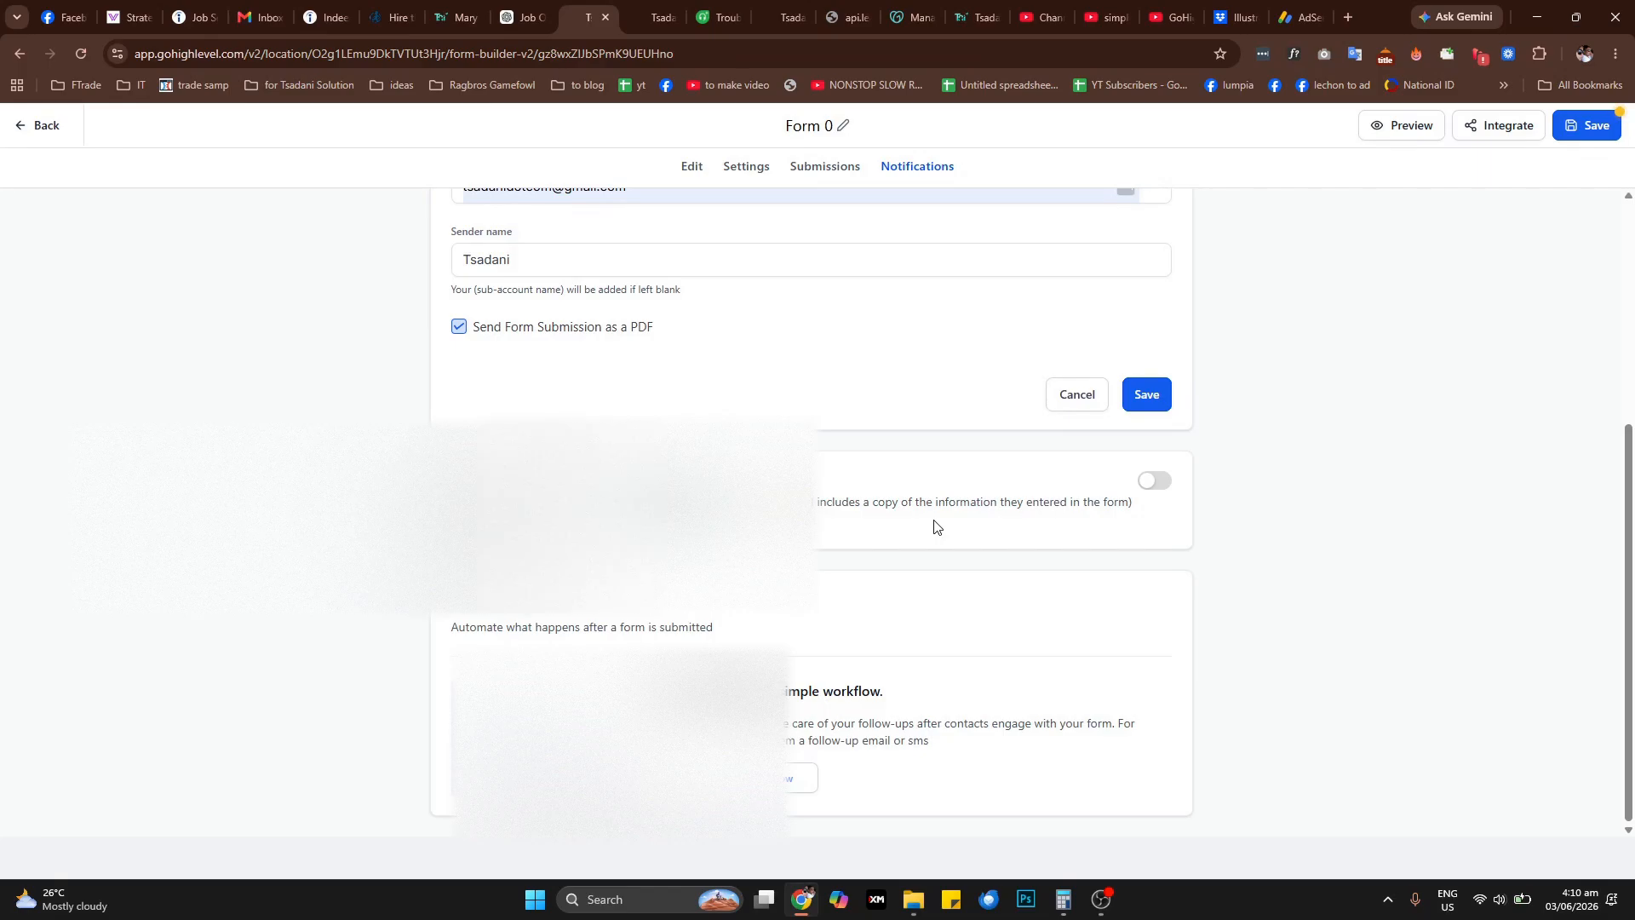
# Turn on the Auto Responder and review its fields and the Workflow section's description
pyautogui.click(1161, 483)
pyautogui.click(1159, 482)
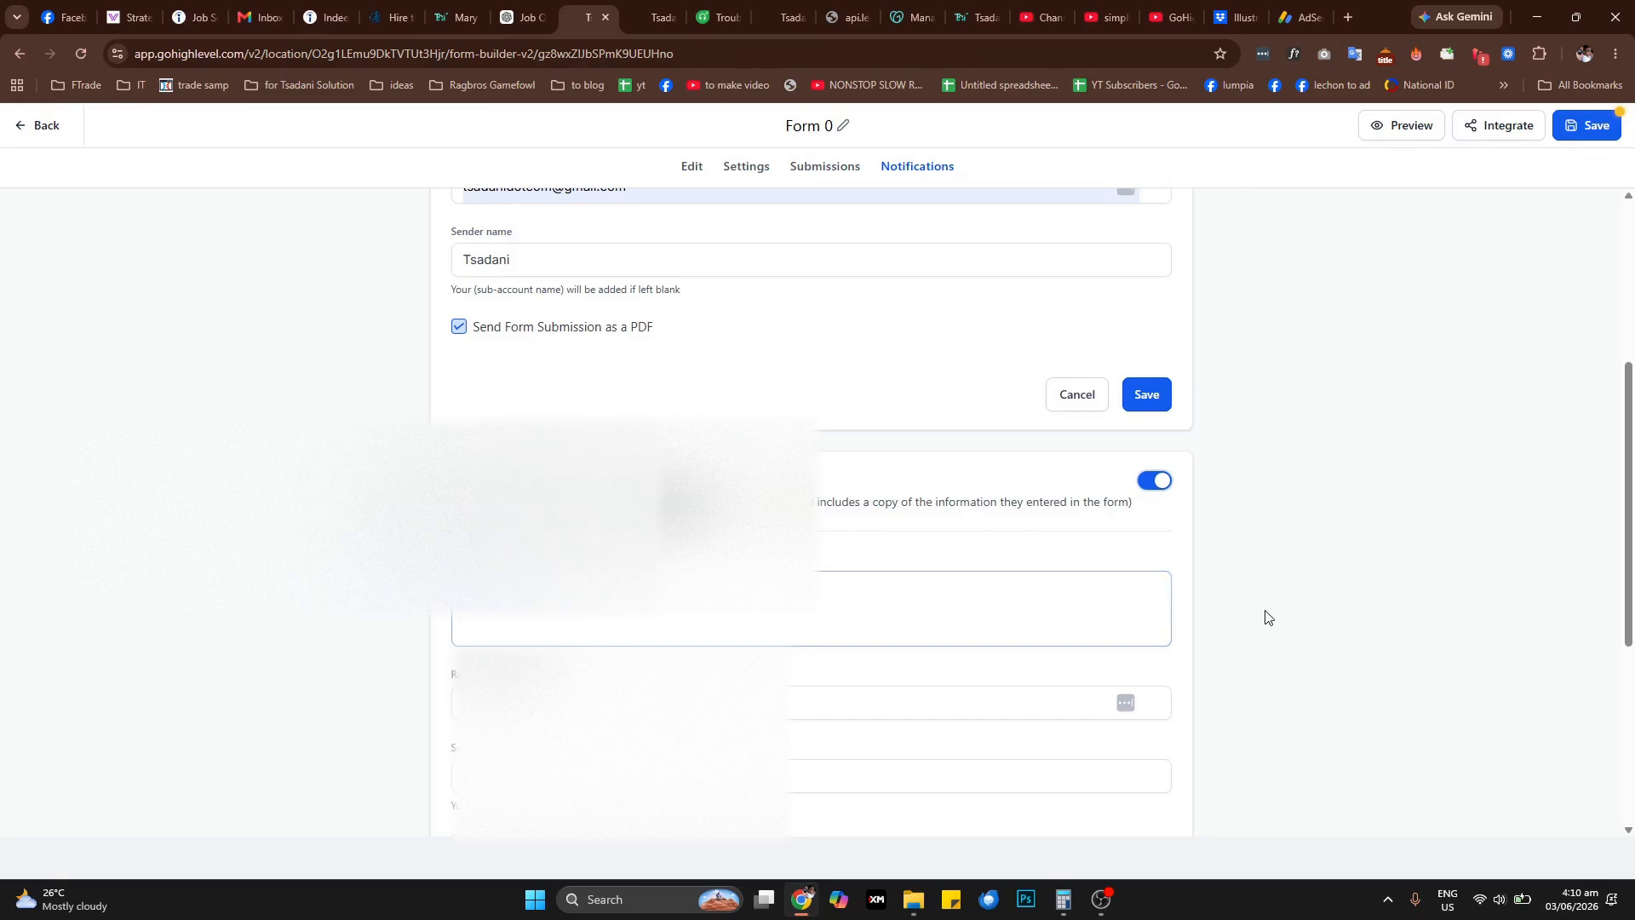
pyautogui.scroll(-2, 1269, 614)
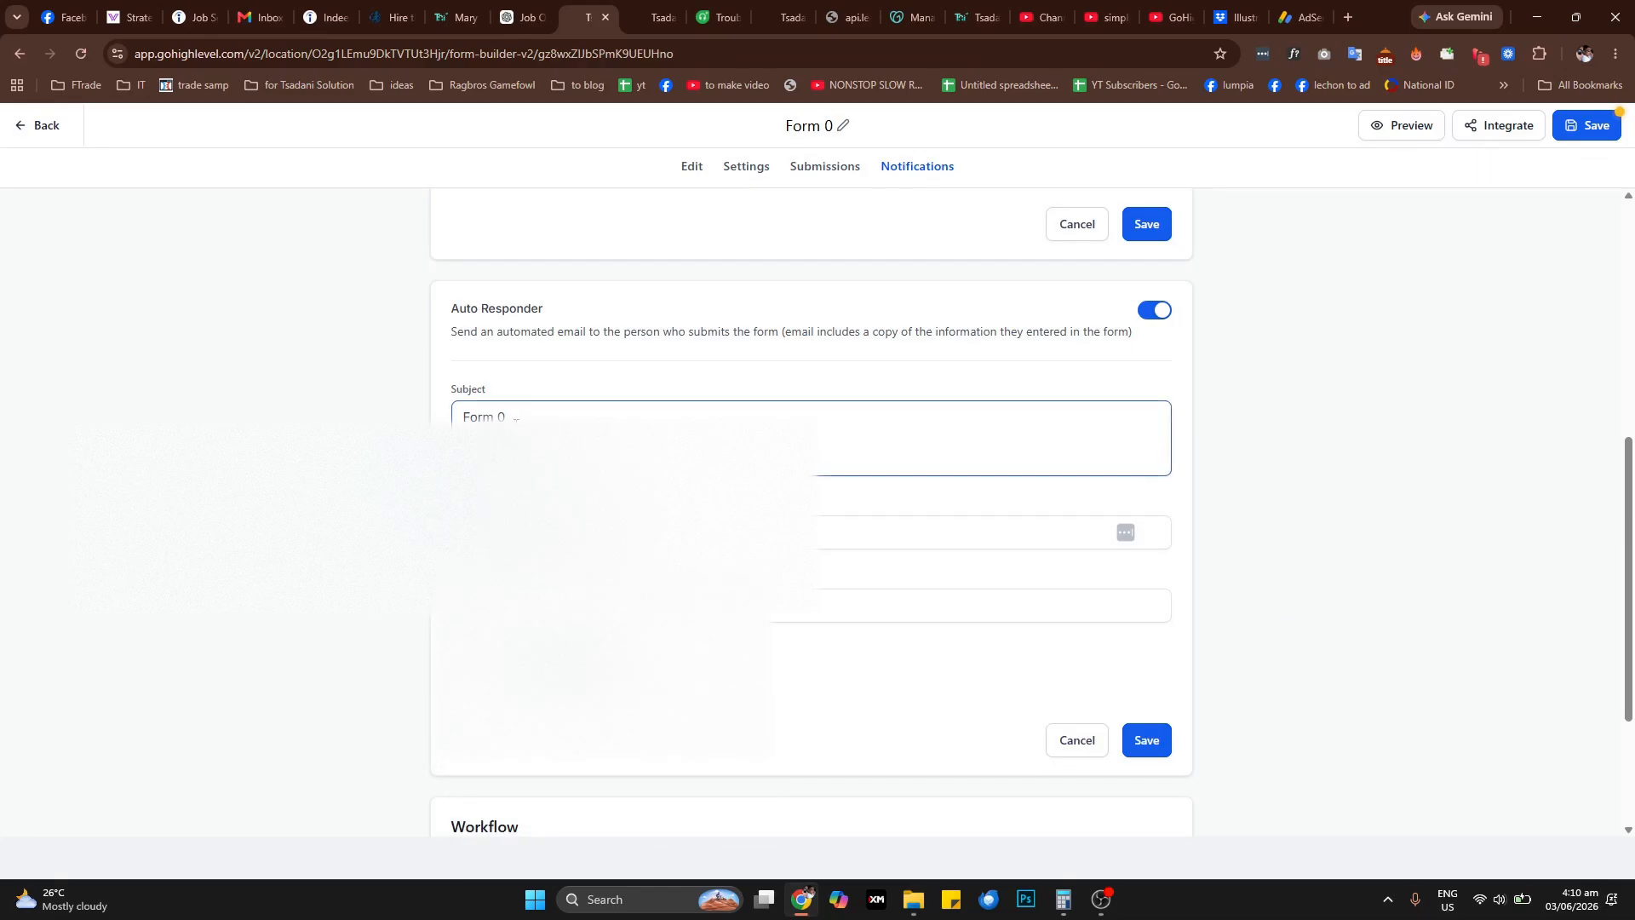
pyautogui.scroll(-3, 676, 702)
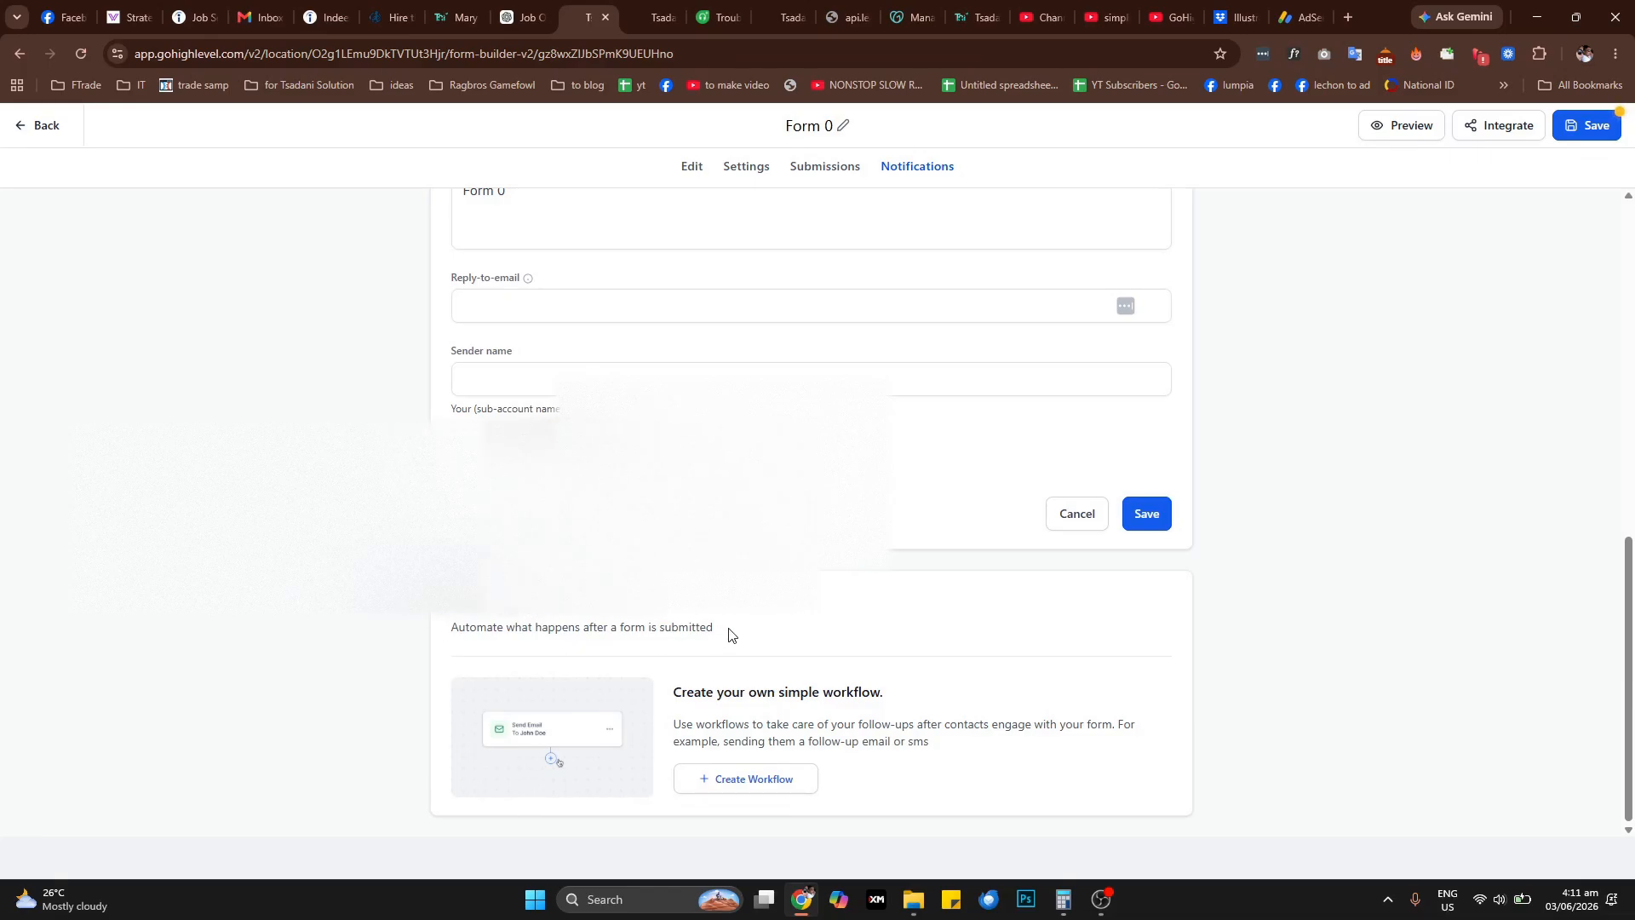
pyautogui.moveTo(729, 635); pyautogui.dragTo(447, 628)
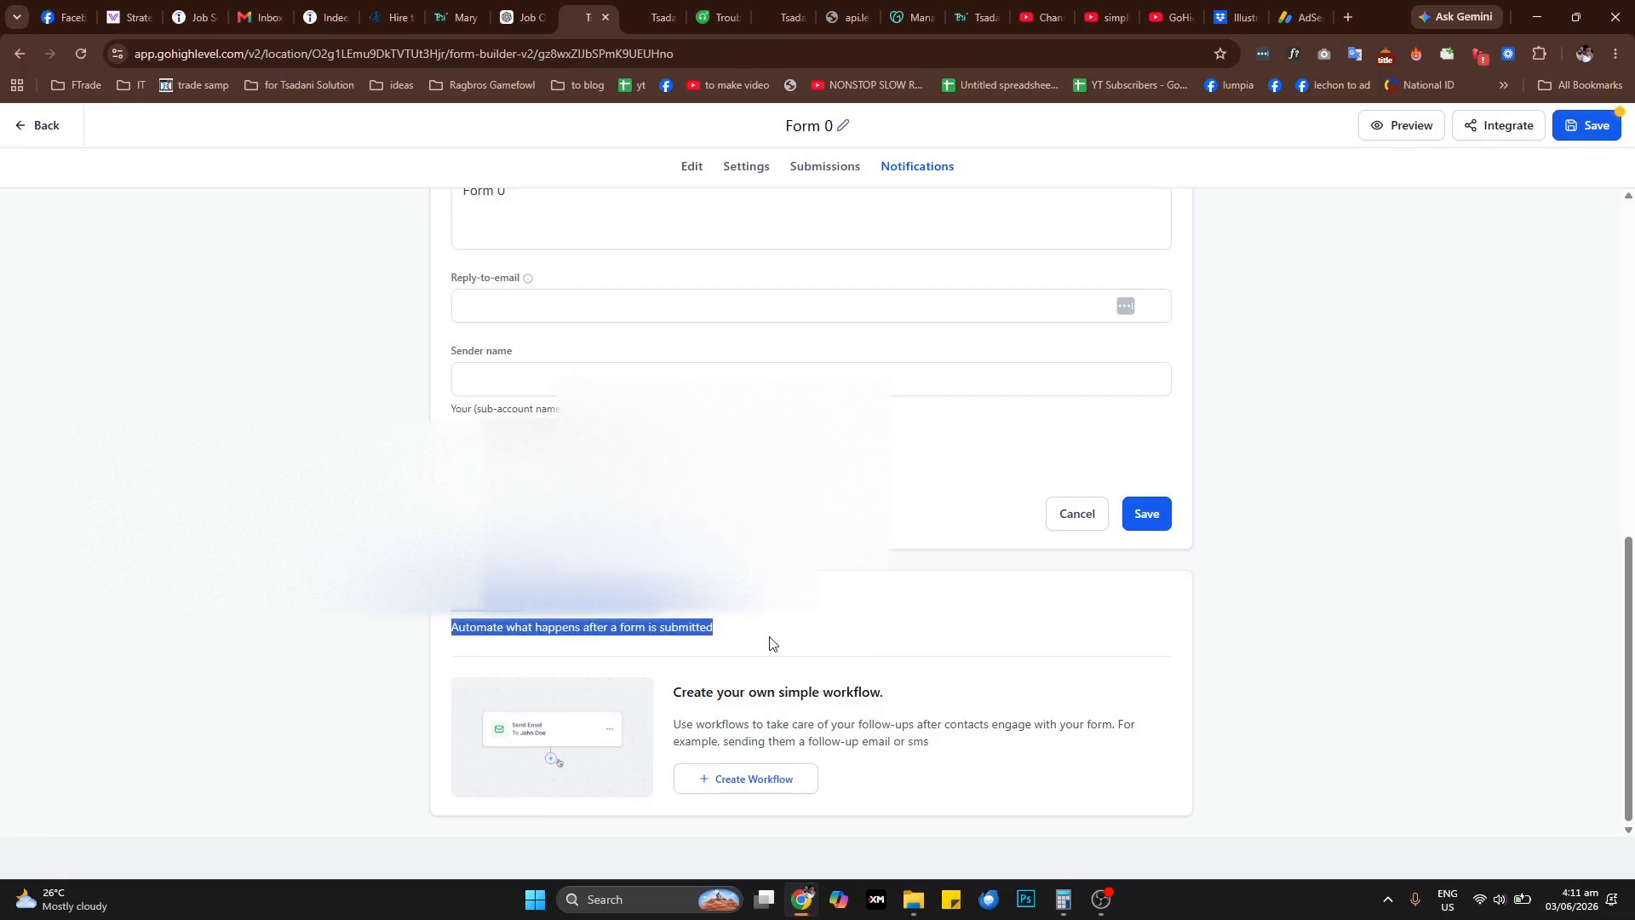
pyautogui.click(795, 647)
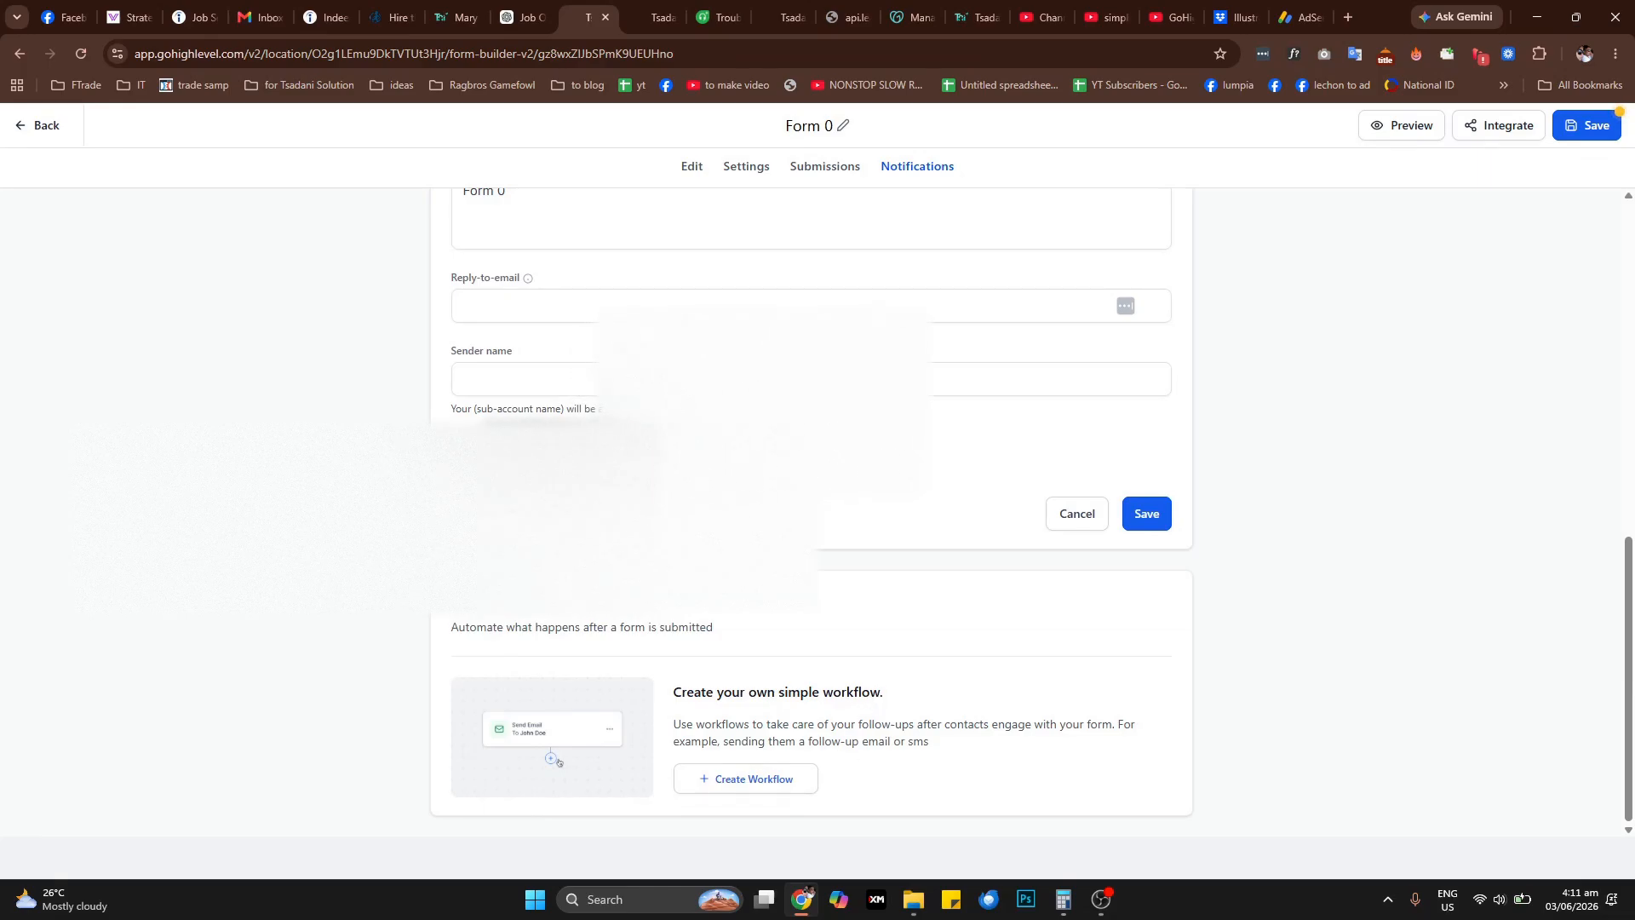
# Try to save the form with the entered notification settings and check the reply-to email field
pyautogui.scroll(10, 558, 761)
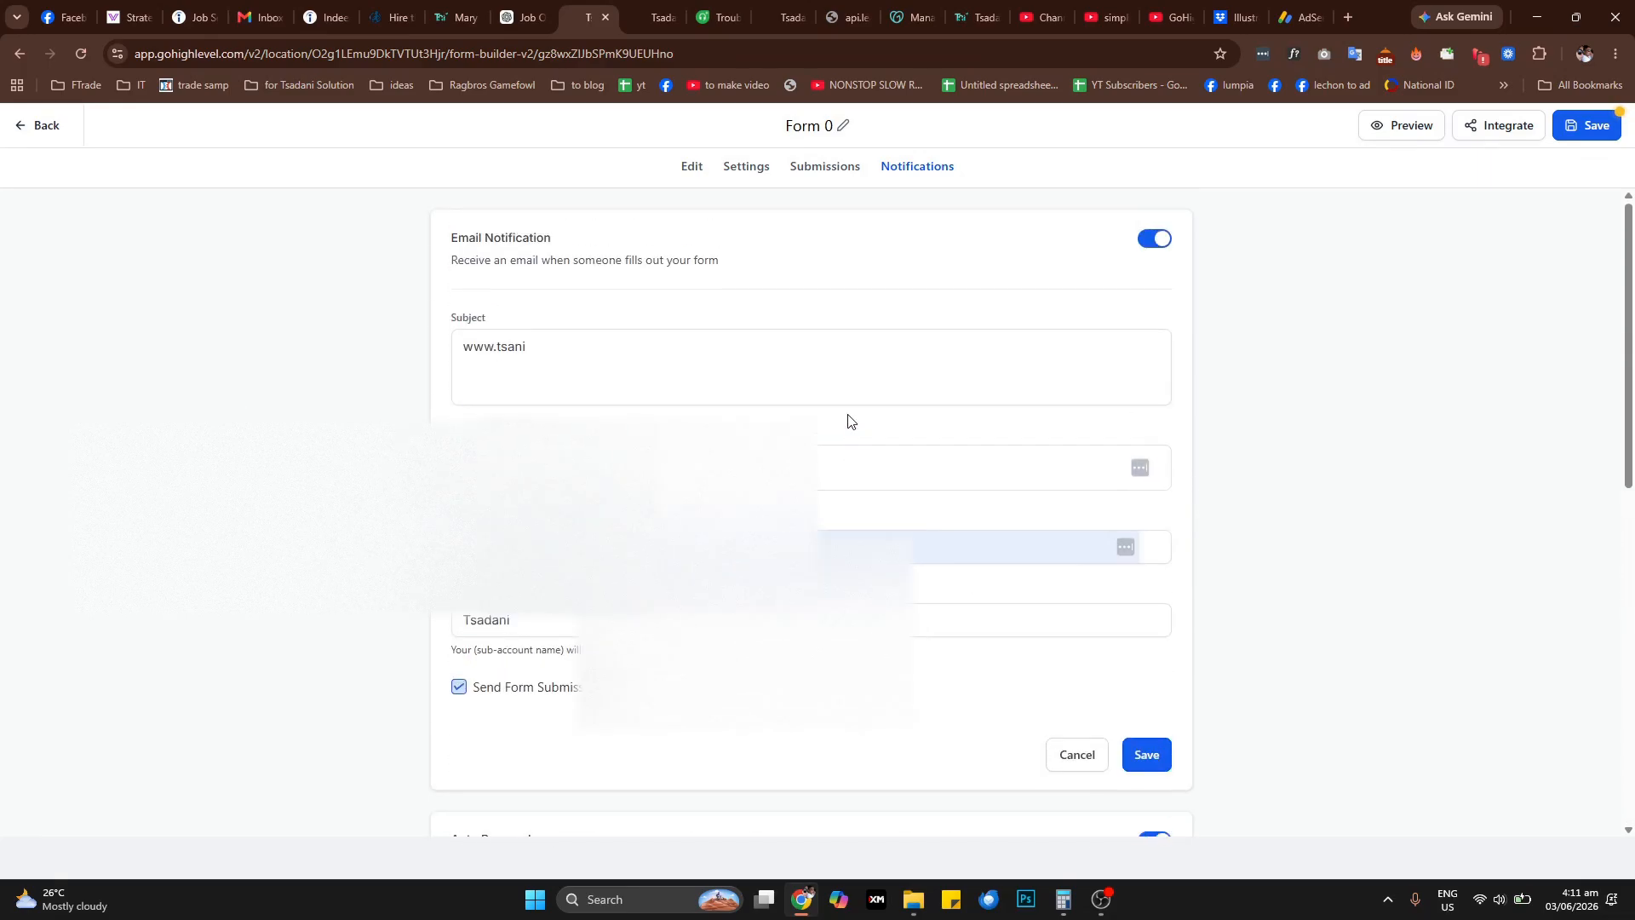
pyautogui.click(1582, 125)
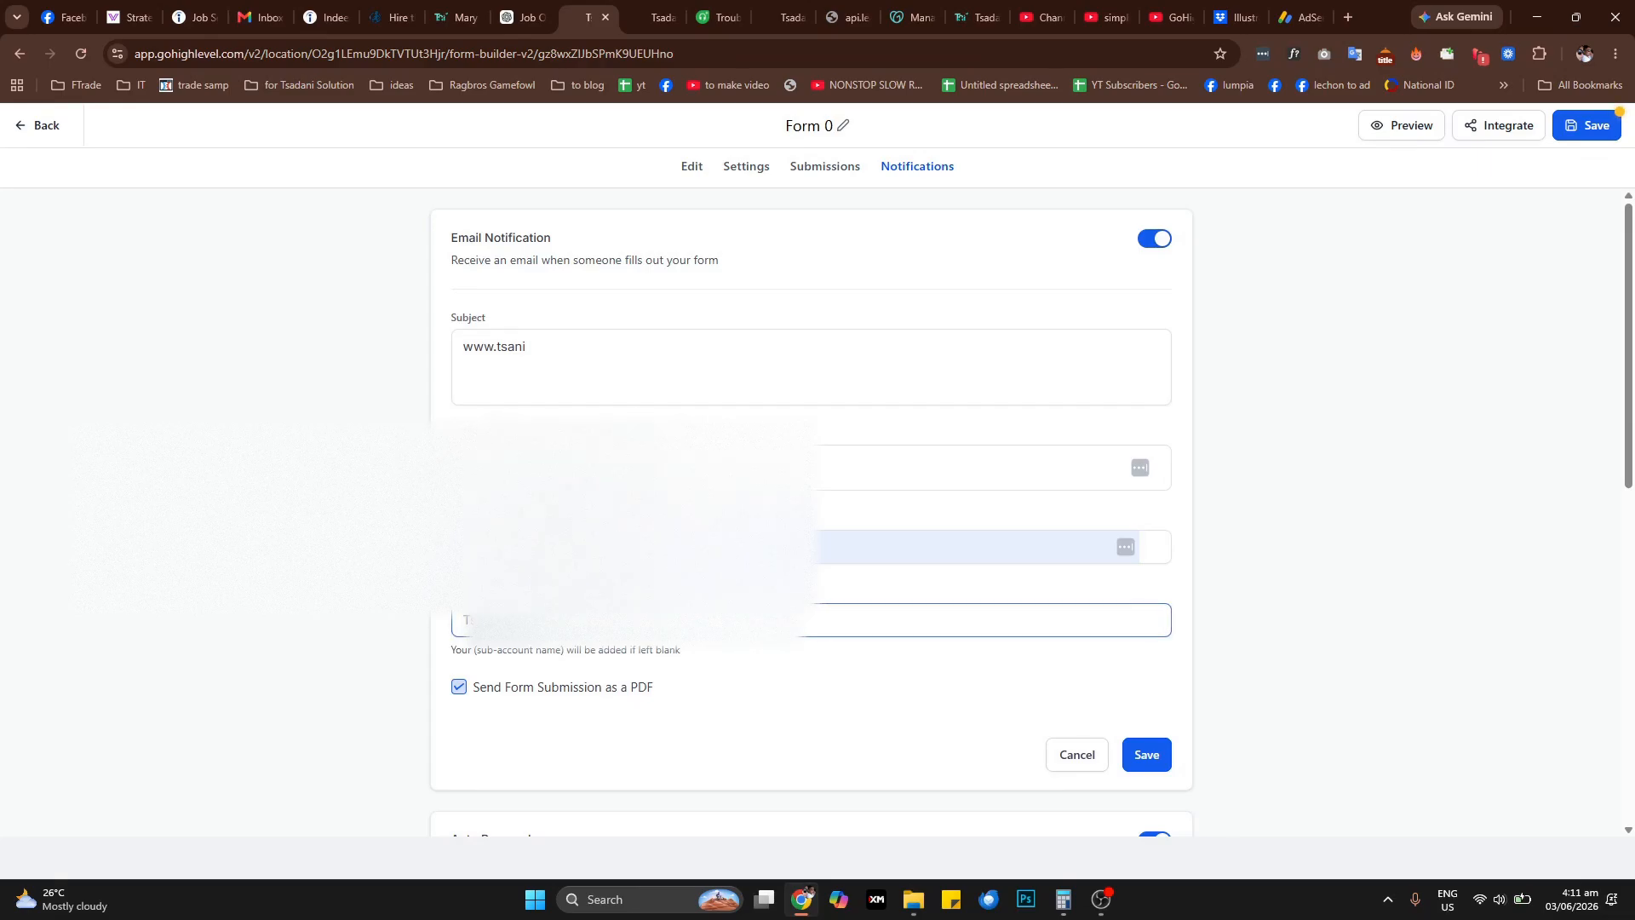
pyautogui.click(595, 548)
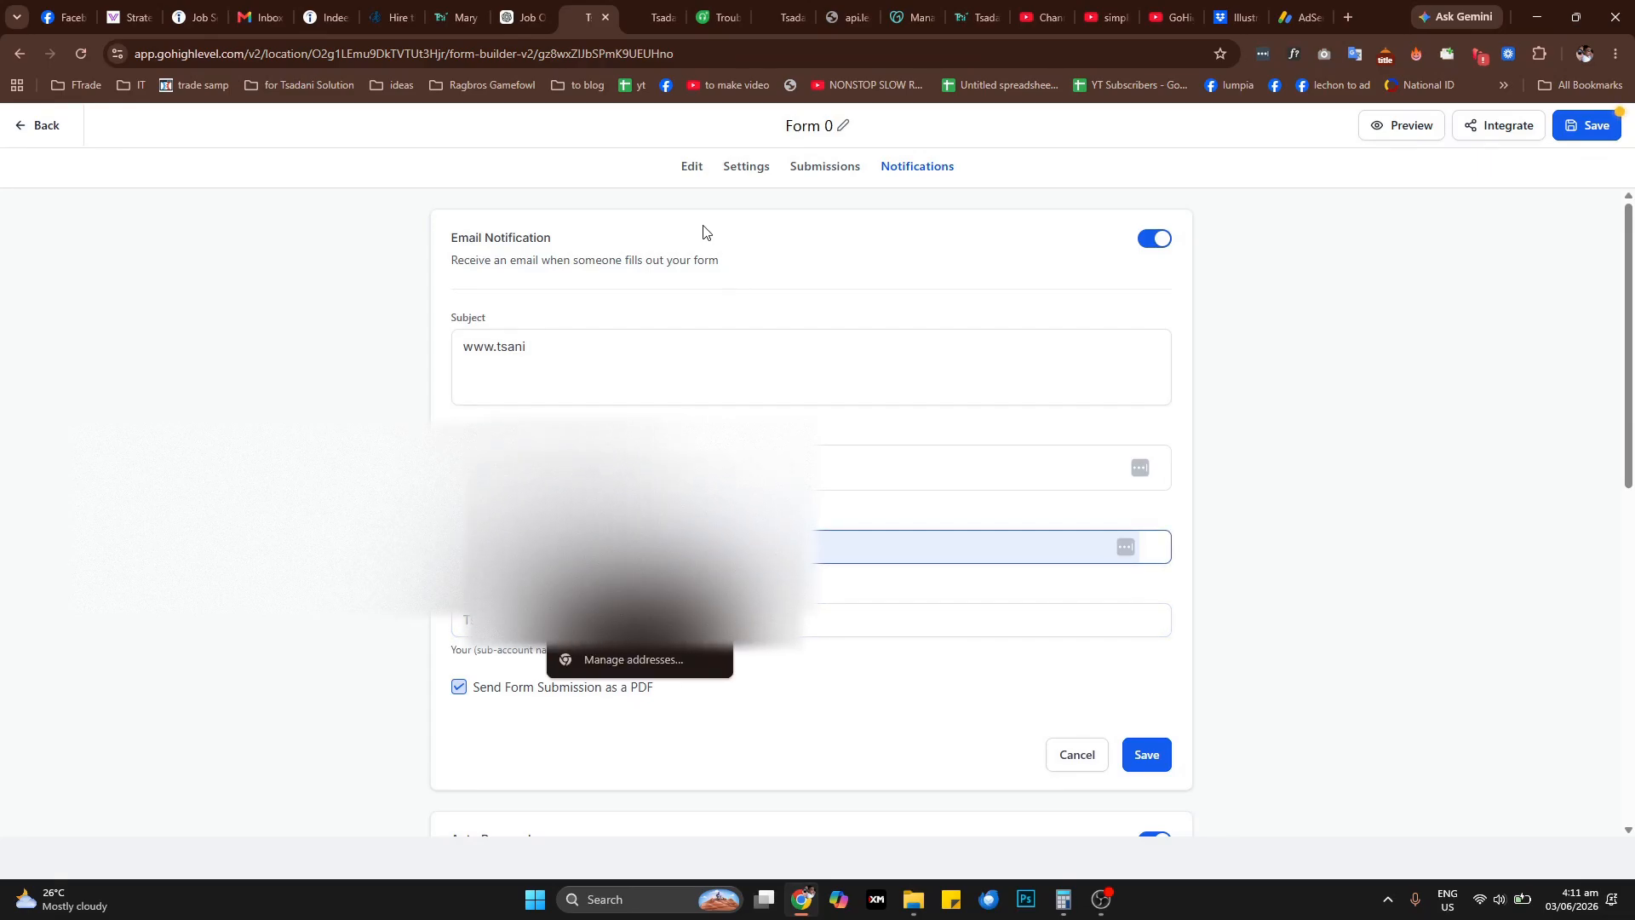
# Look through the form's editing, settings and submissions pages and check the notification fields again
pyautogui.click(698, 170)
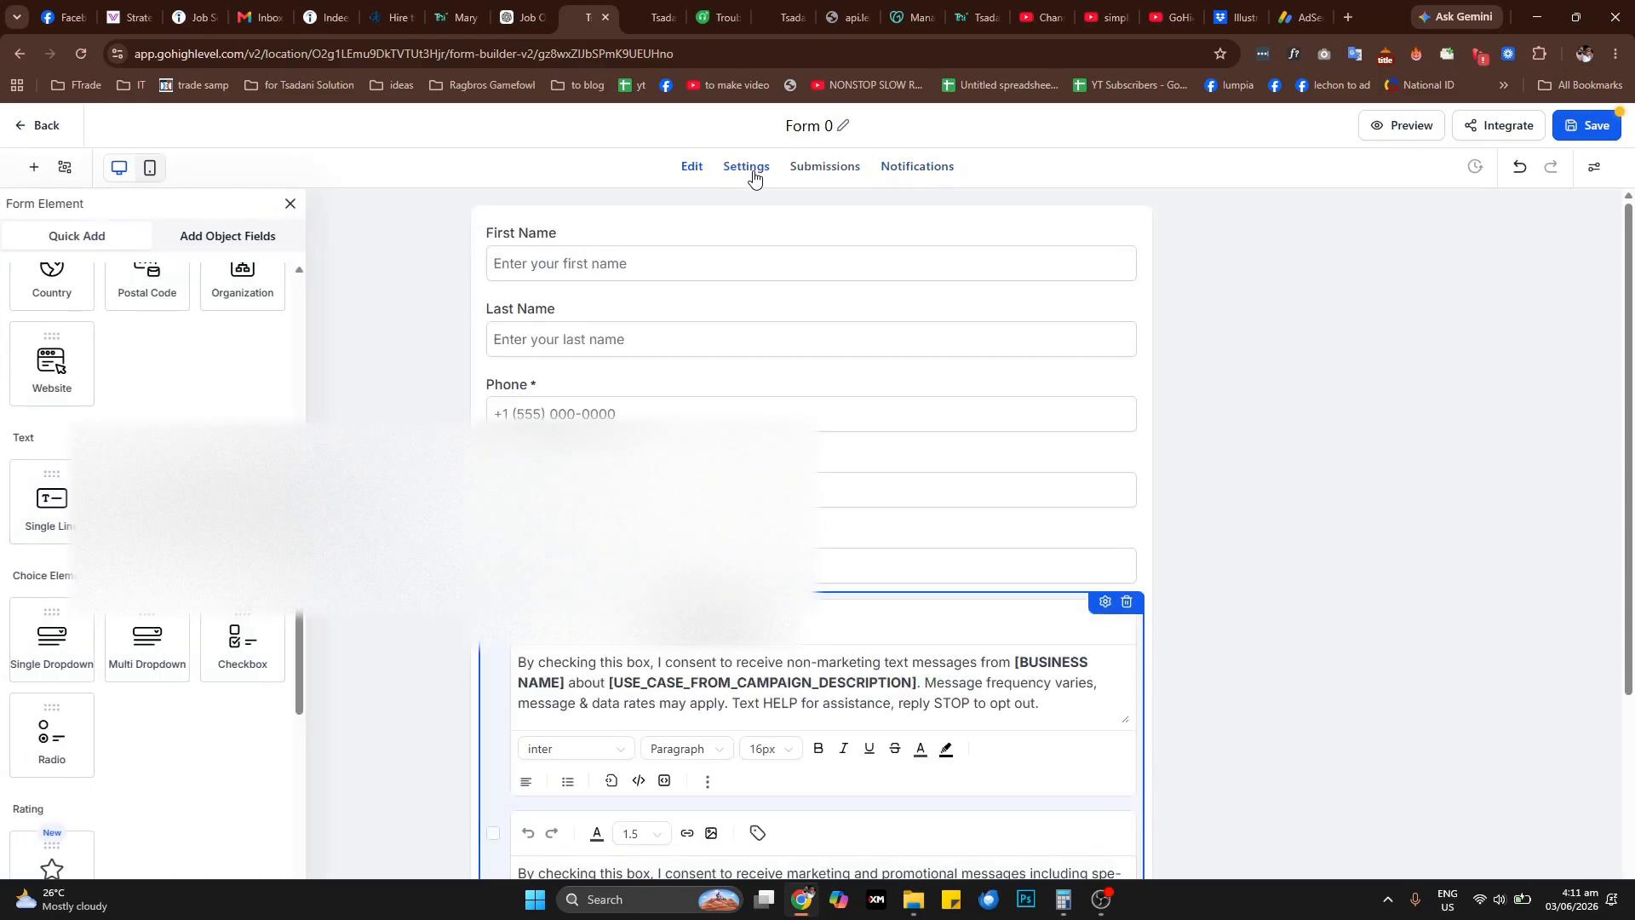
pyautogui.click(752, 170)
pyautogui.click(905, 179)
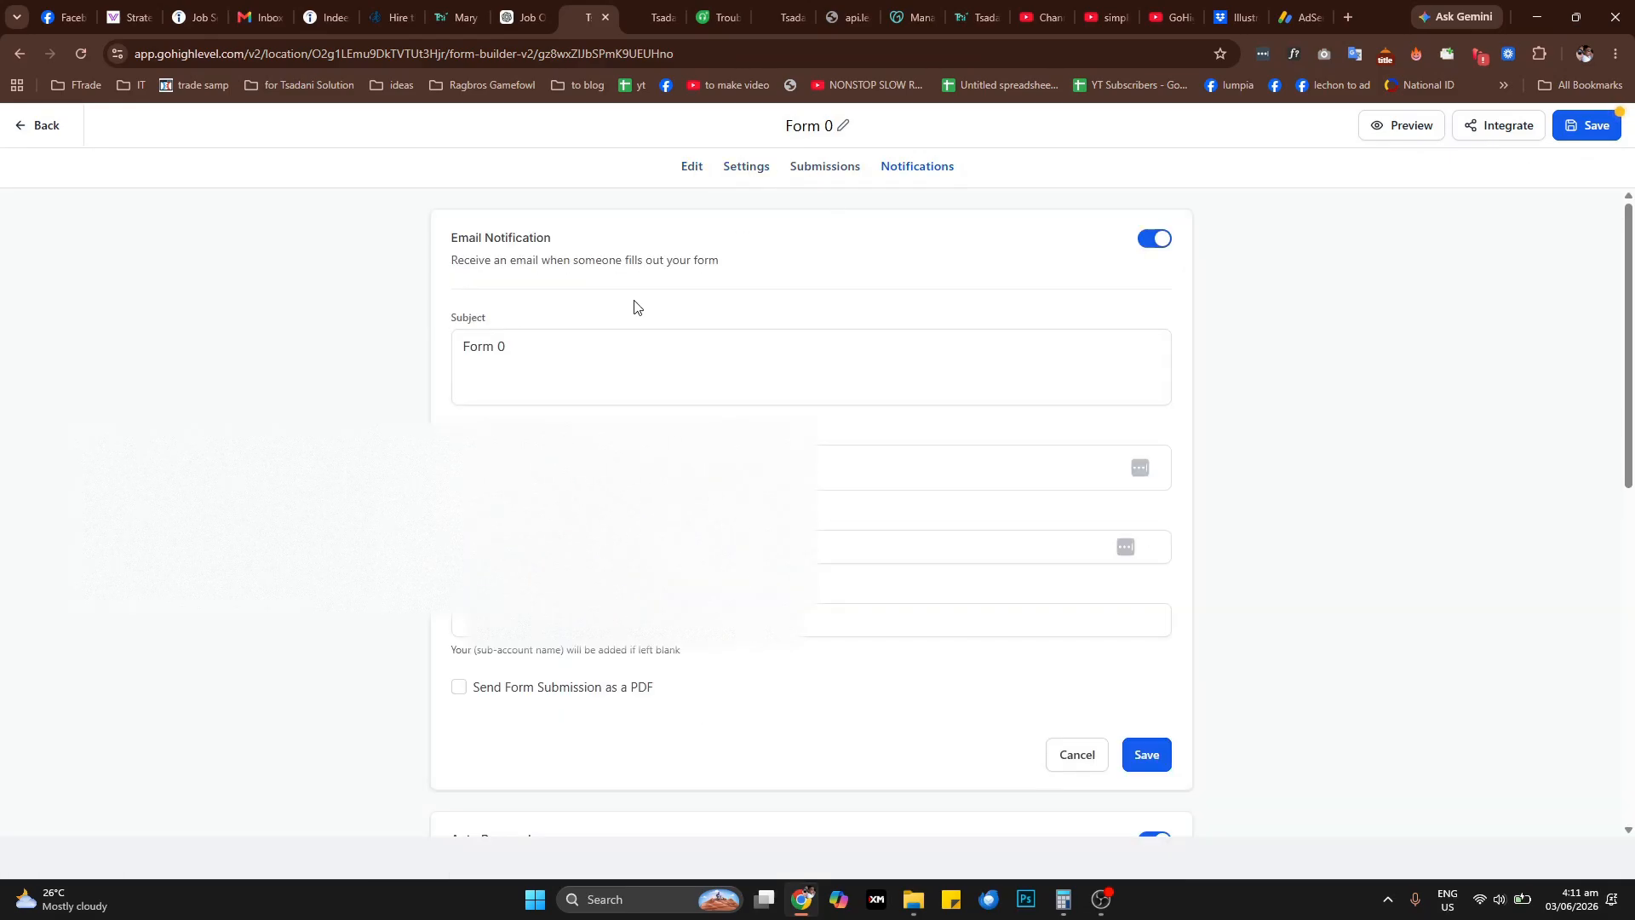
pyautogui.click(825, 177)
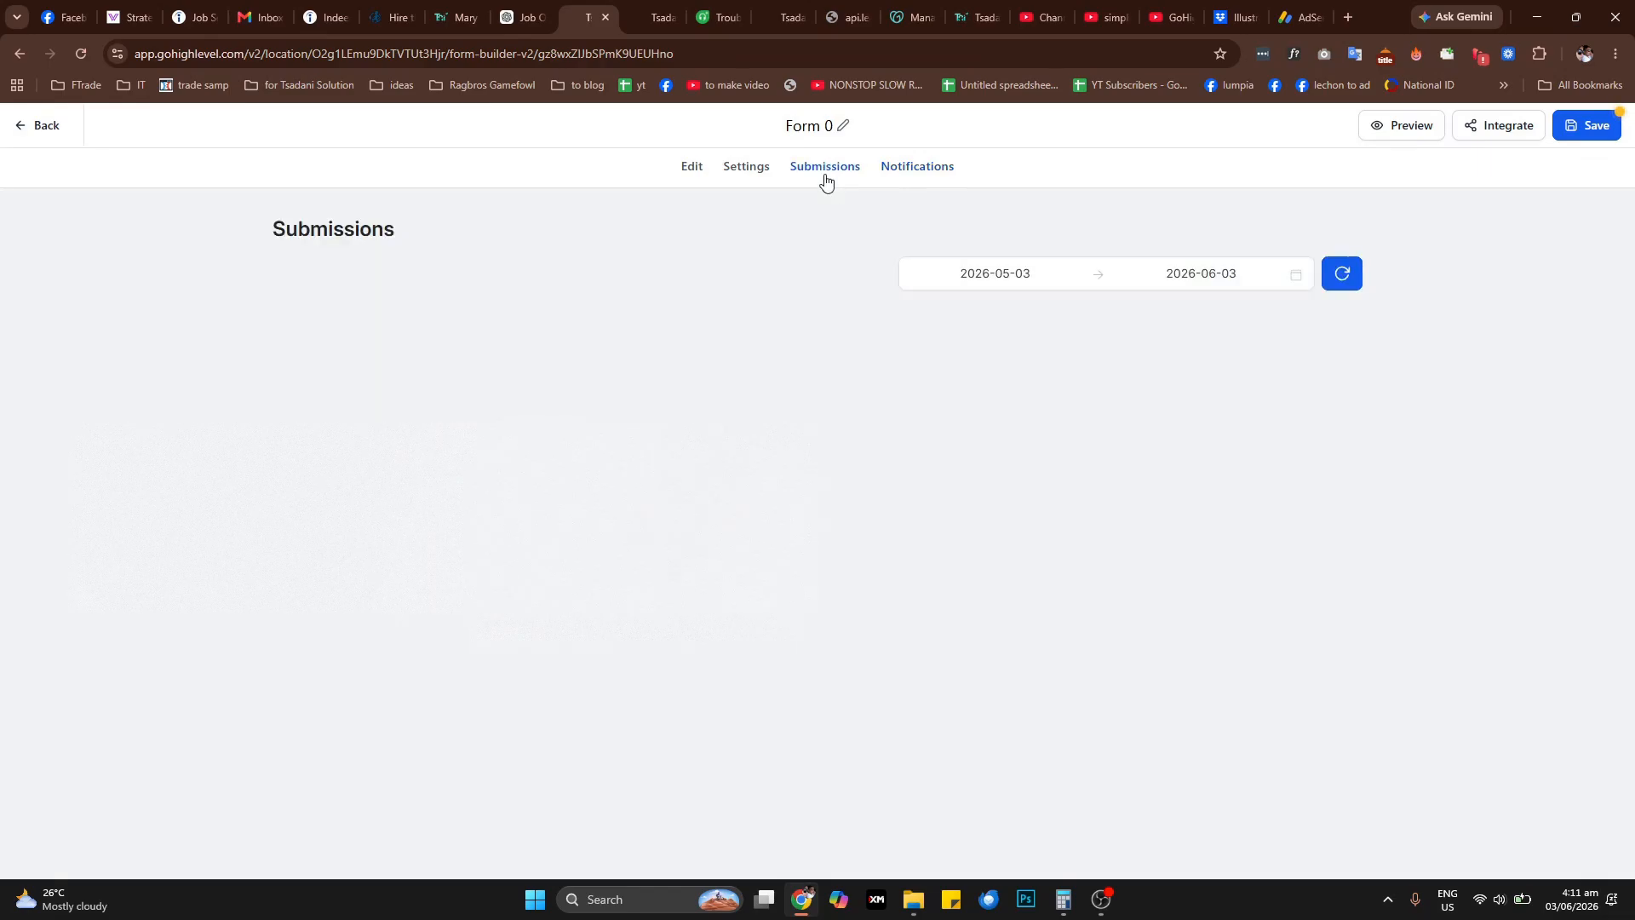
pyautogui.click(902, 180)
pyautogui.click(728, 170)
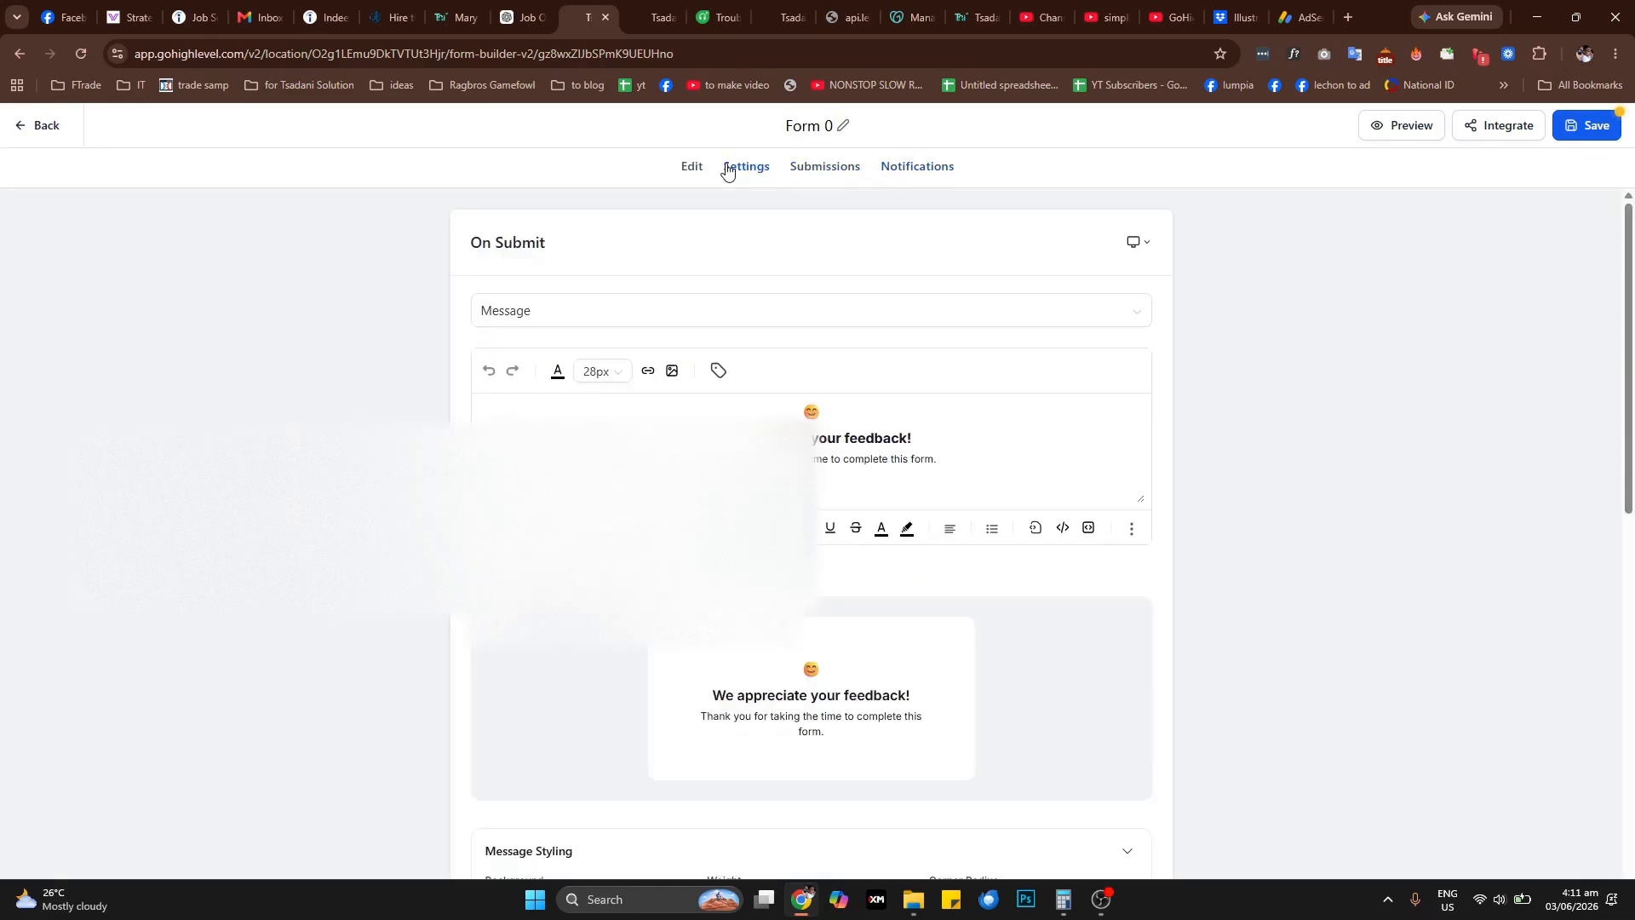
pyautogui.click(890, 171)
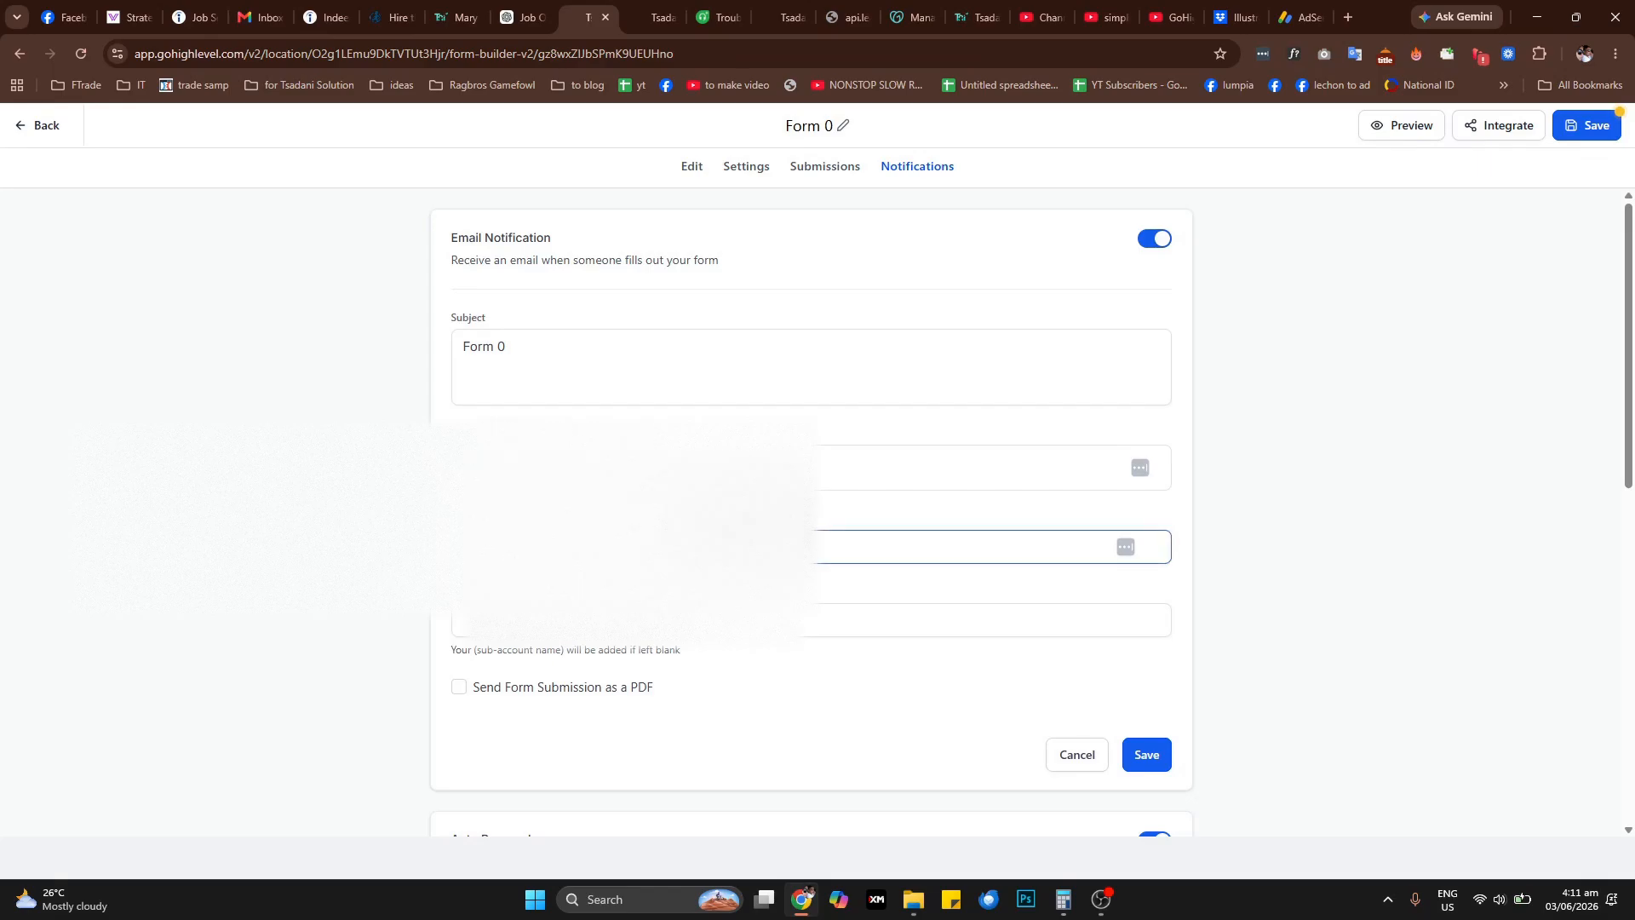
pyautogui.scroll(-5, 800, 545)
pyautogui.scroll(5, 811, 511)
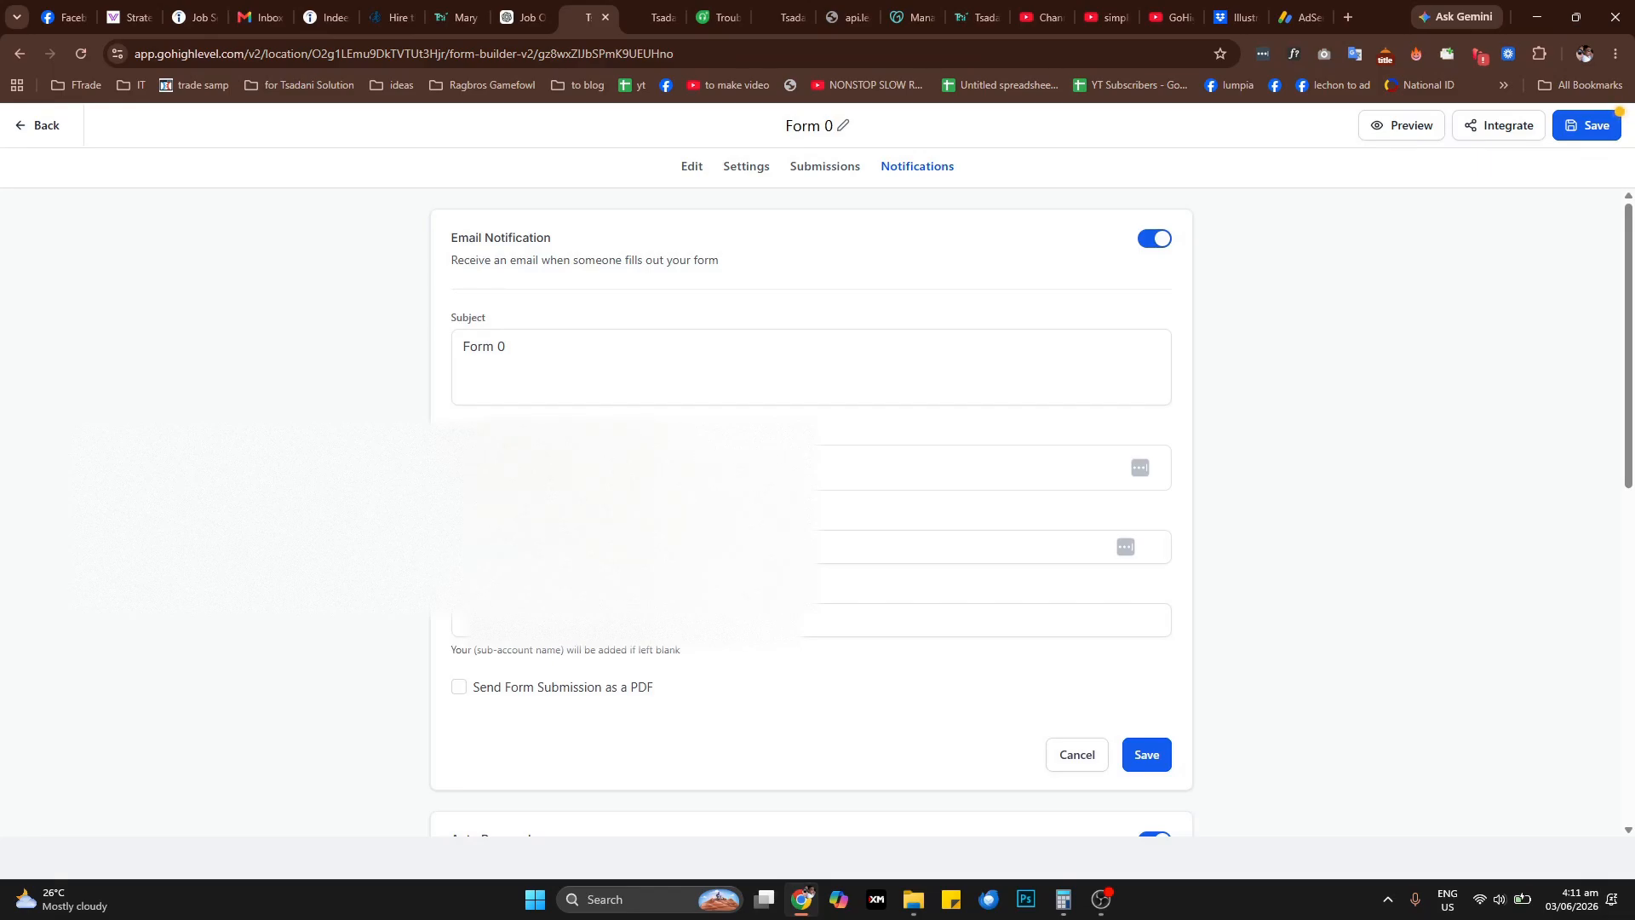
# Enter the sender's name for the email notification and enable sending the form submission as a PDF
pyautogui.click(622, 546)
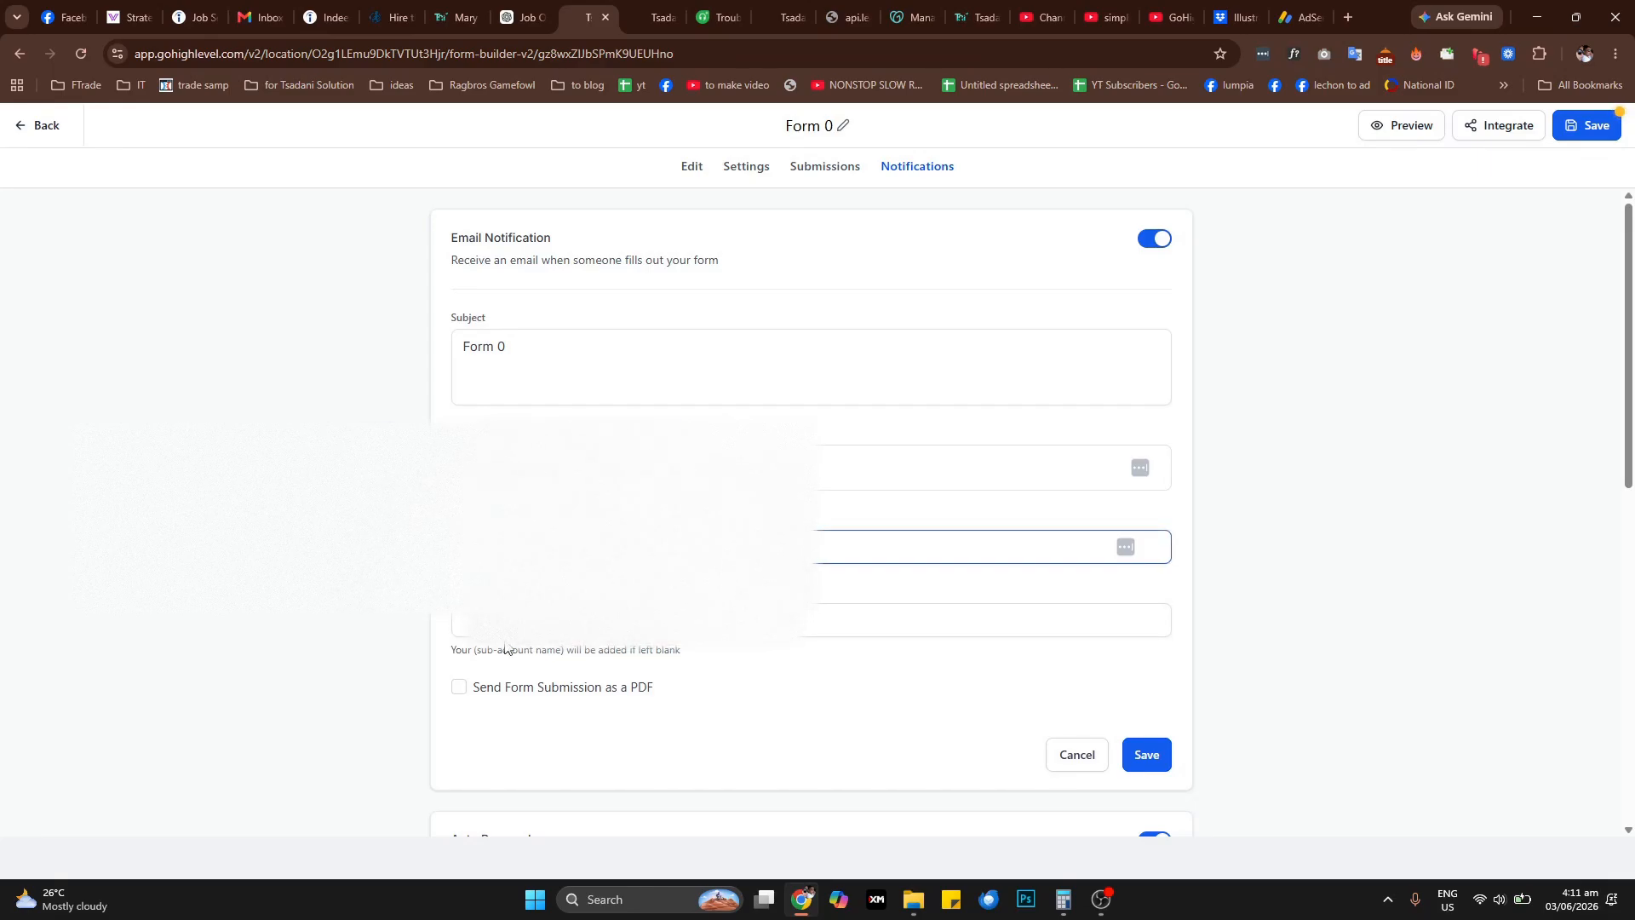
pyautogui.press('capslock')
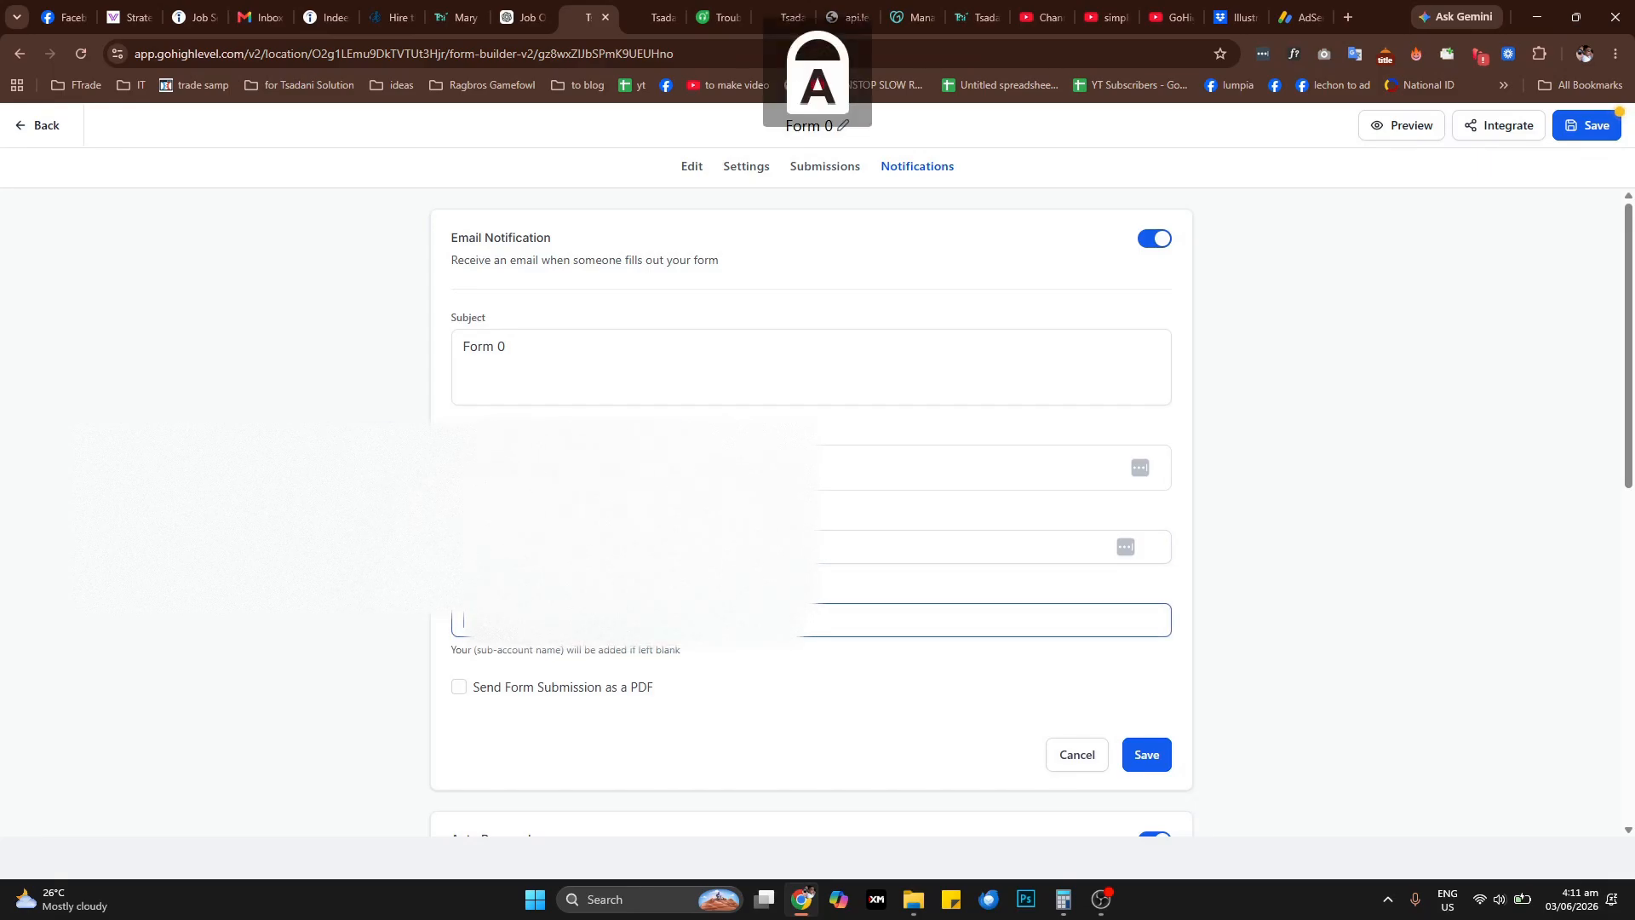
pyautogui.press('capslock')
pyautogui.write('M')
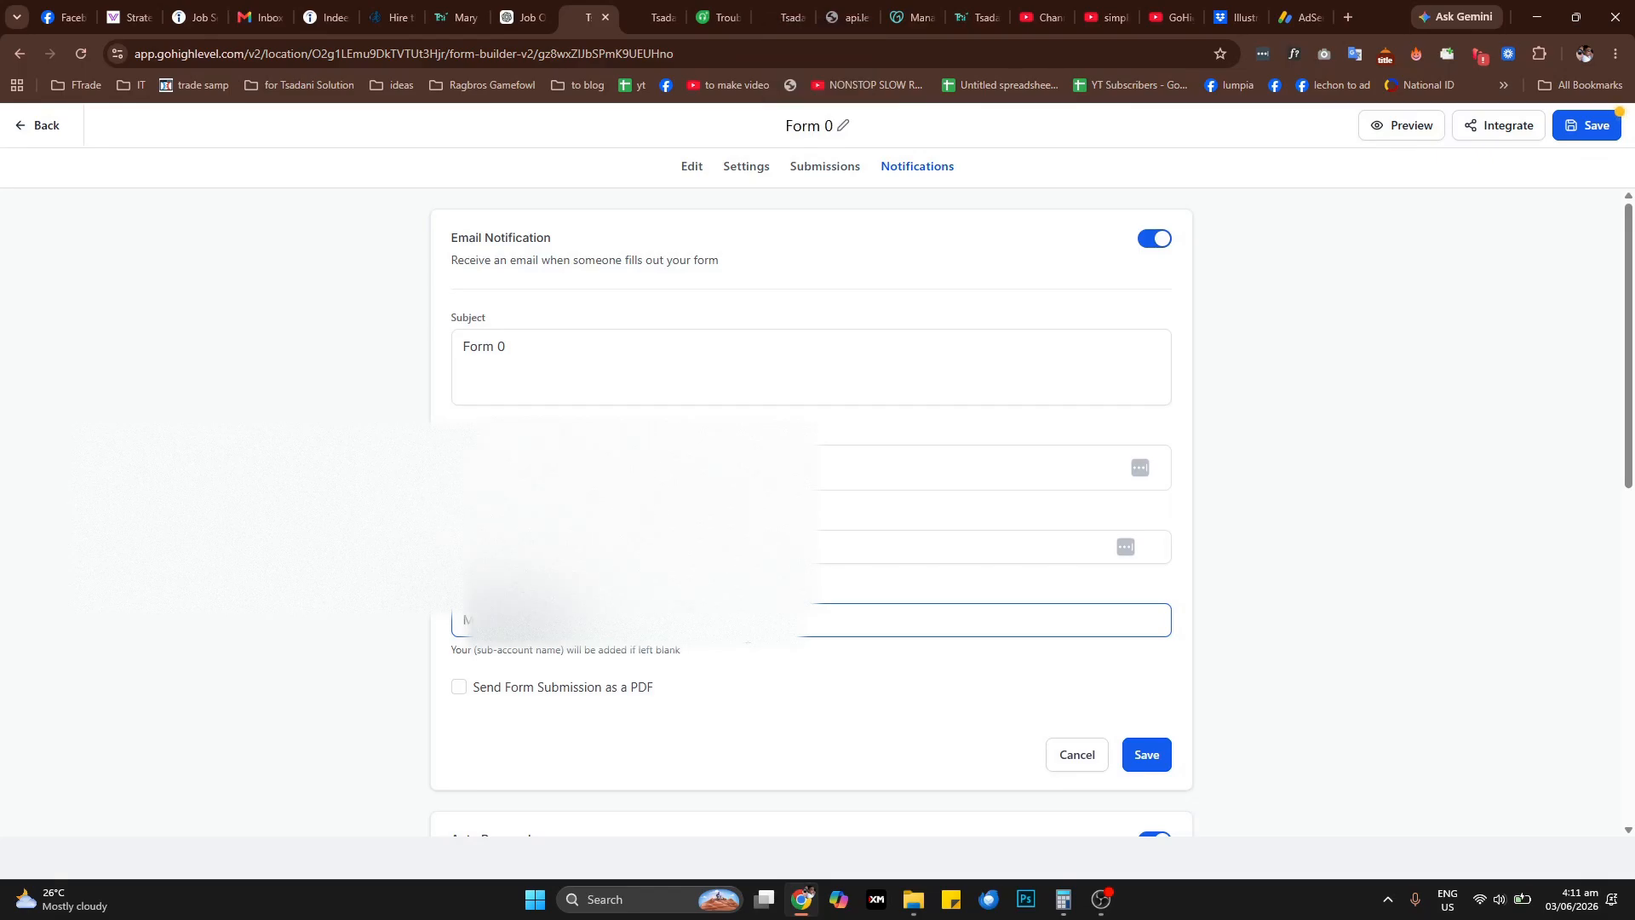
pyautogui.click(571, 697)
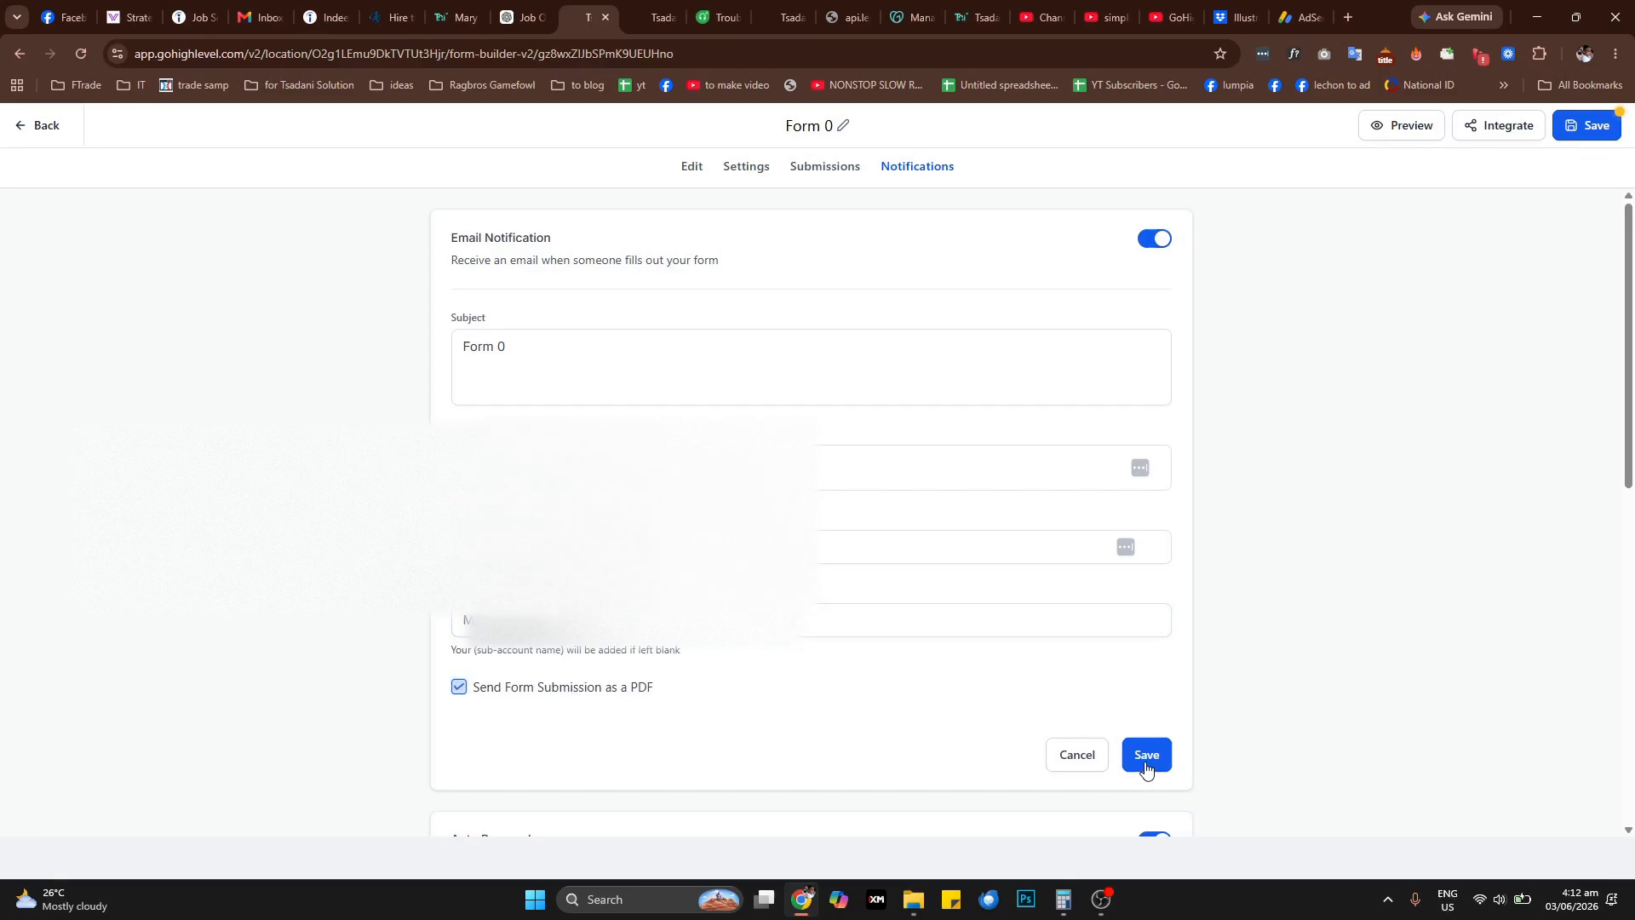
# Check the remaining notification sections and try to save the form
pyautogui.scroll(-5, 1215, 741)
pyautogui.scroll(5, 1314, 627)
pyautogui.click(1593, 120)
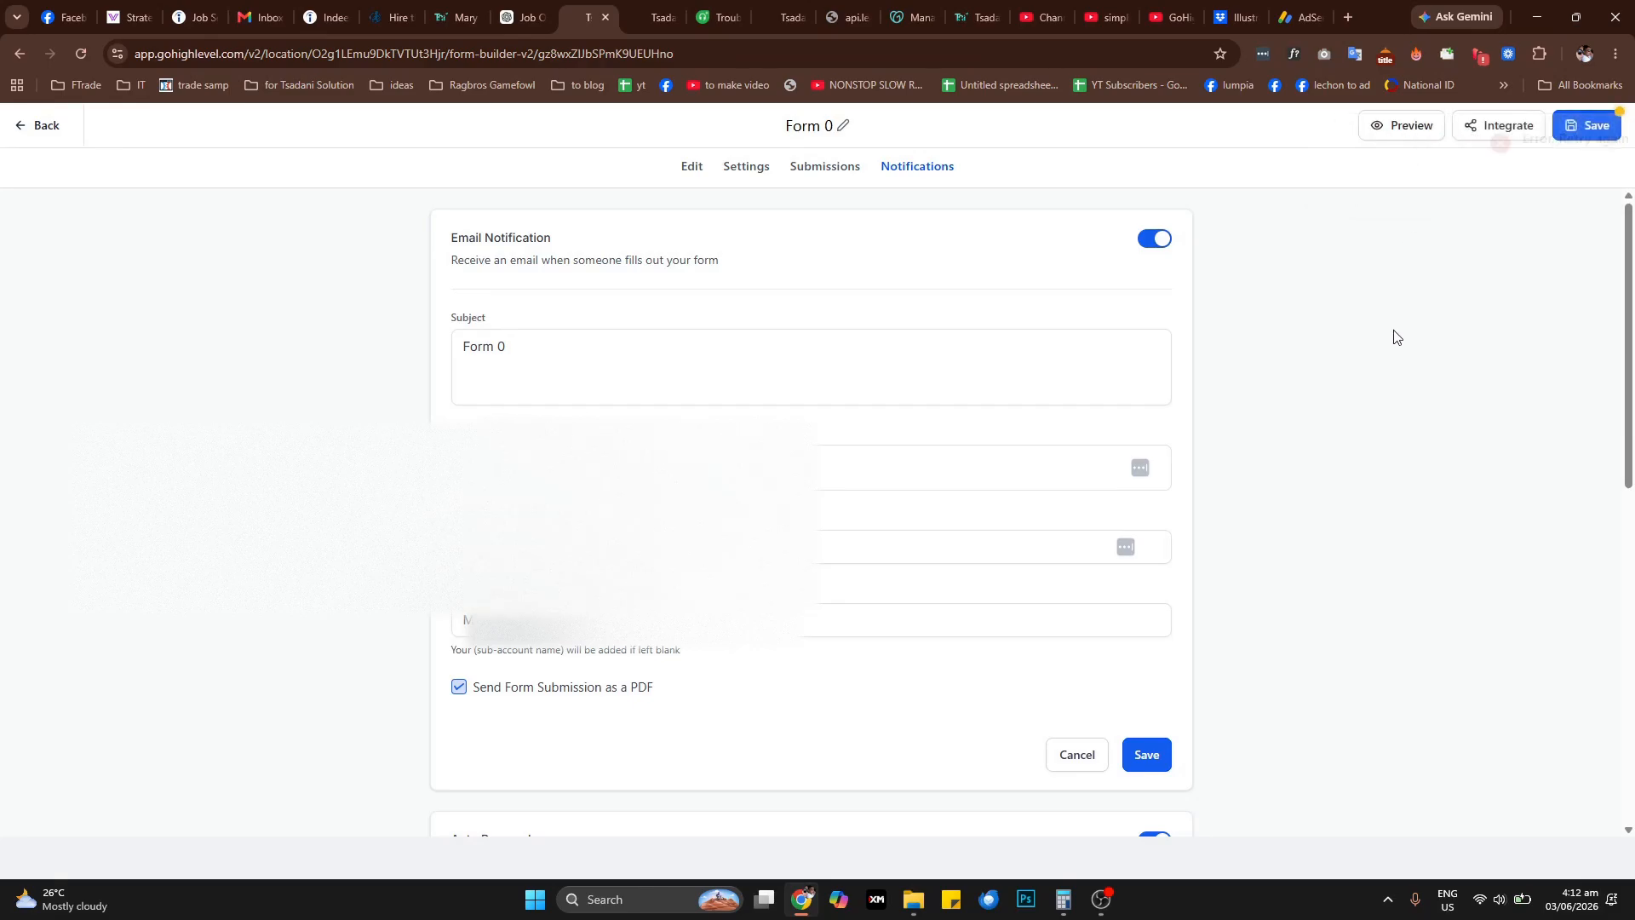
# Change the email notification's subject to Form 4 and try to save the form again
pyautogui.click(522, 354)
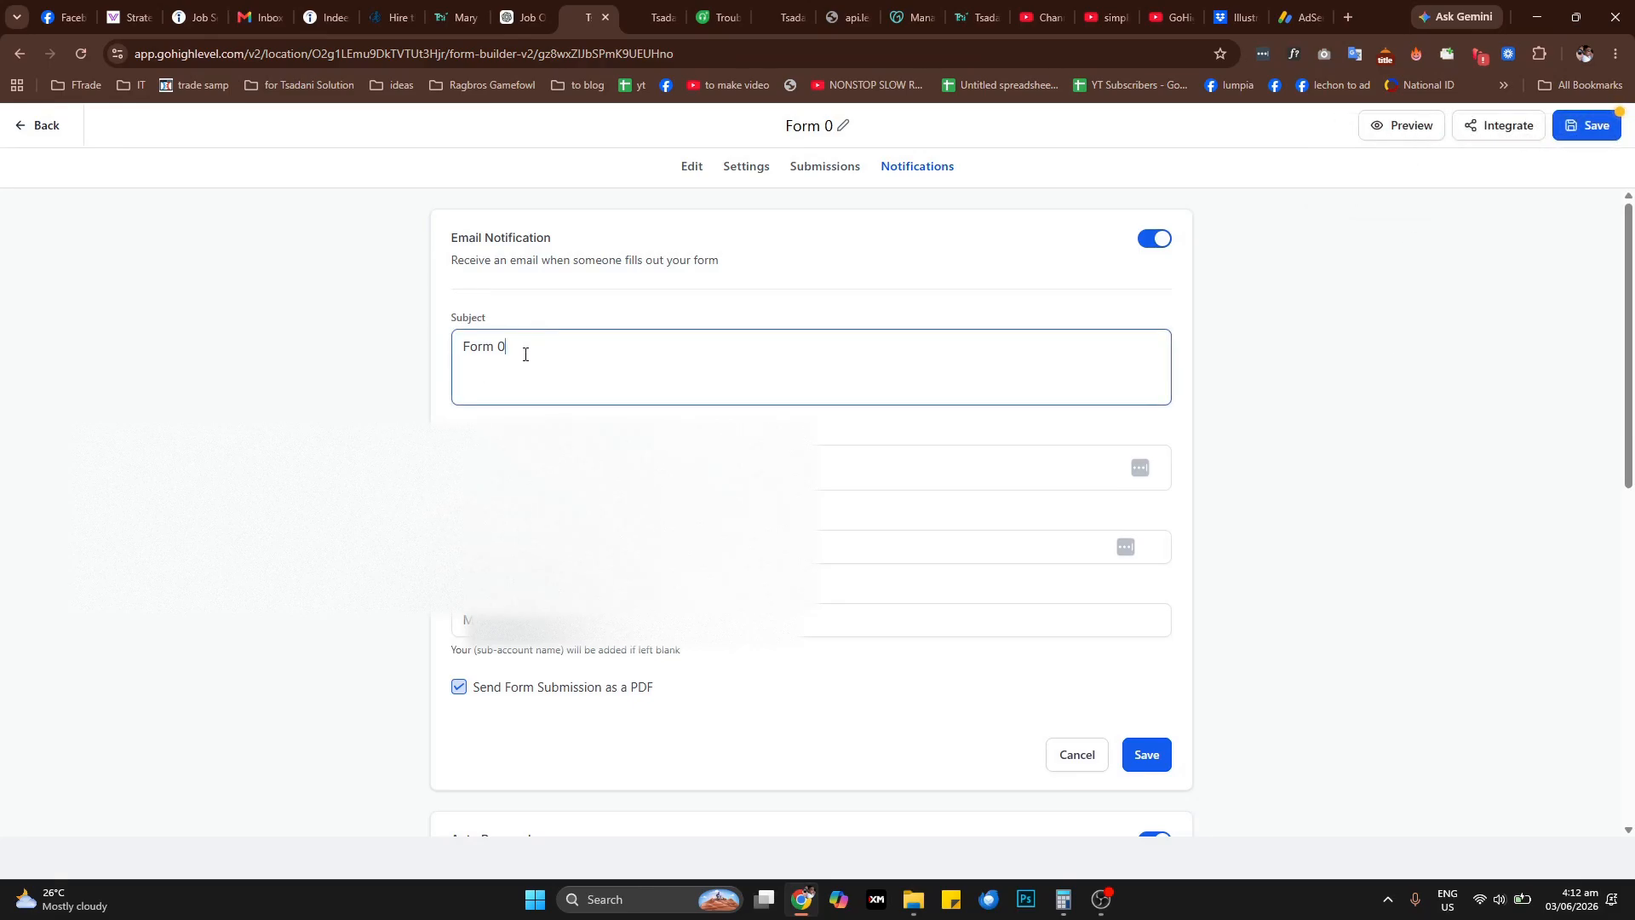
pyautogui.moveTo(522, 354); pyautogui.dragTo(496, 350)
pyautogui.write('4')
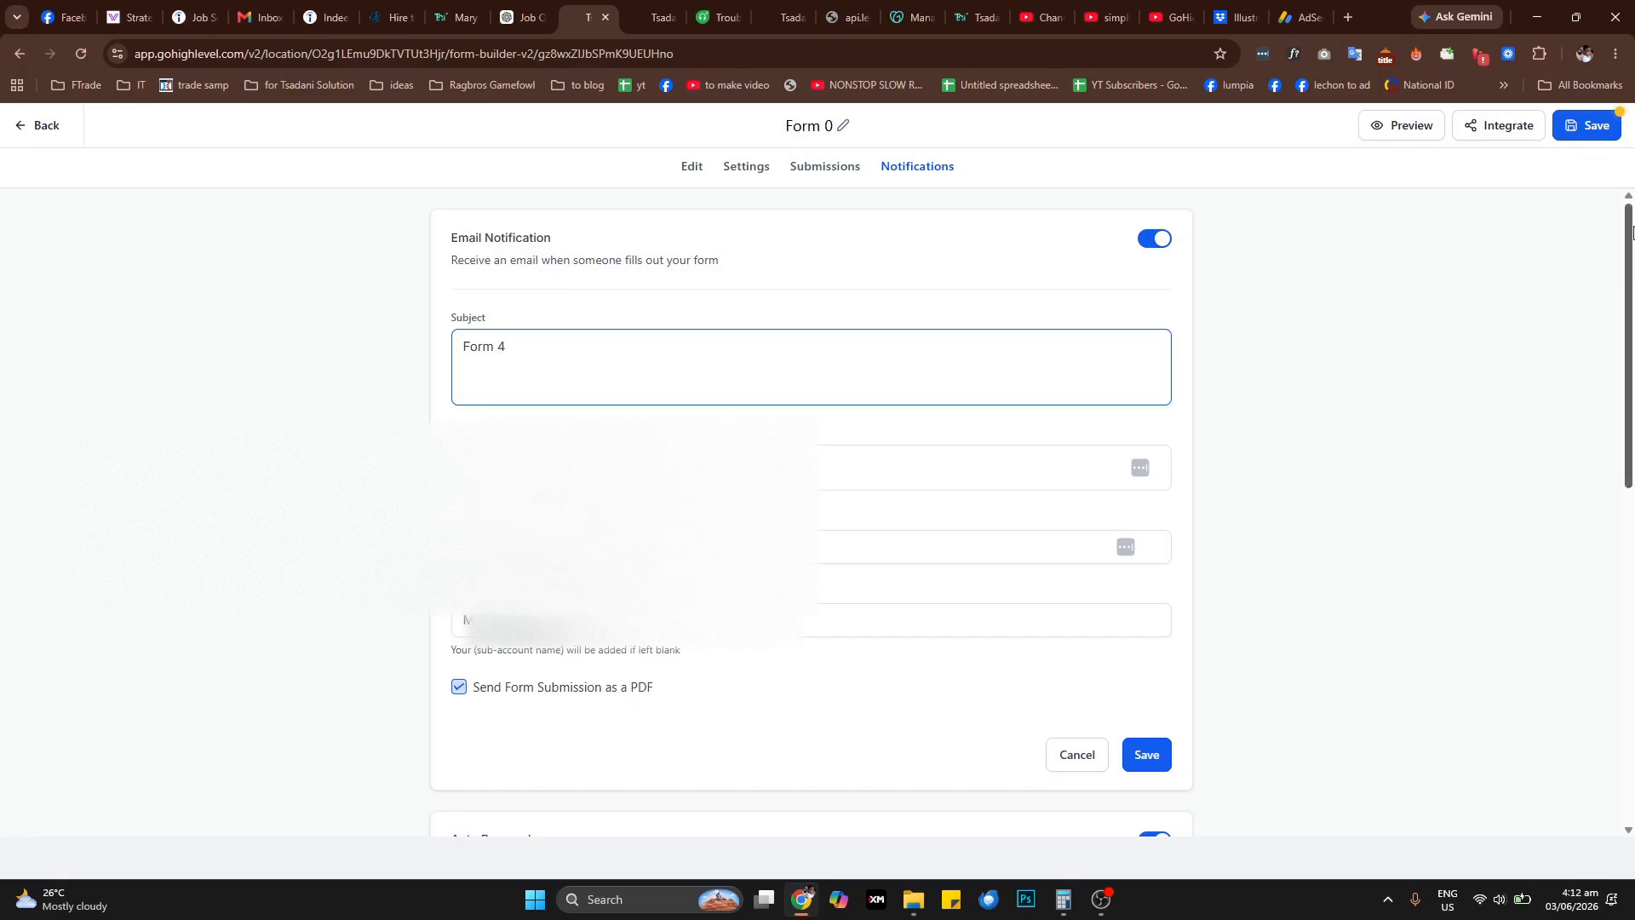
pyautogui.click(1583, 125)
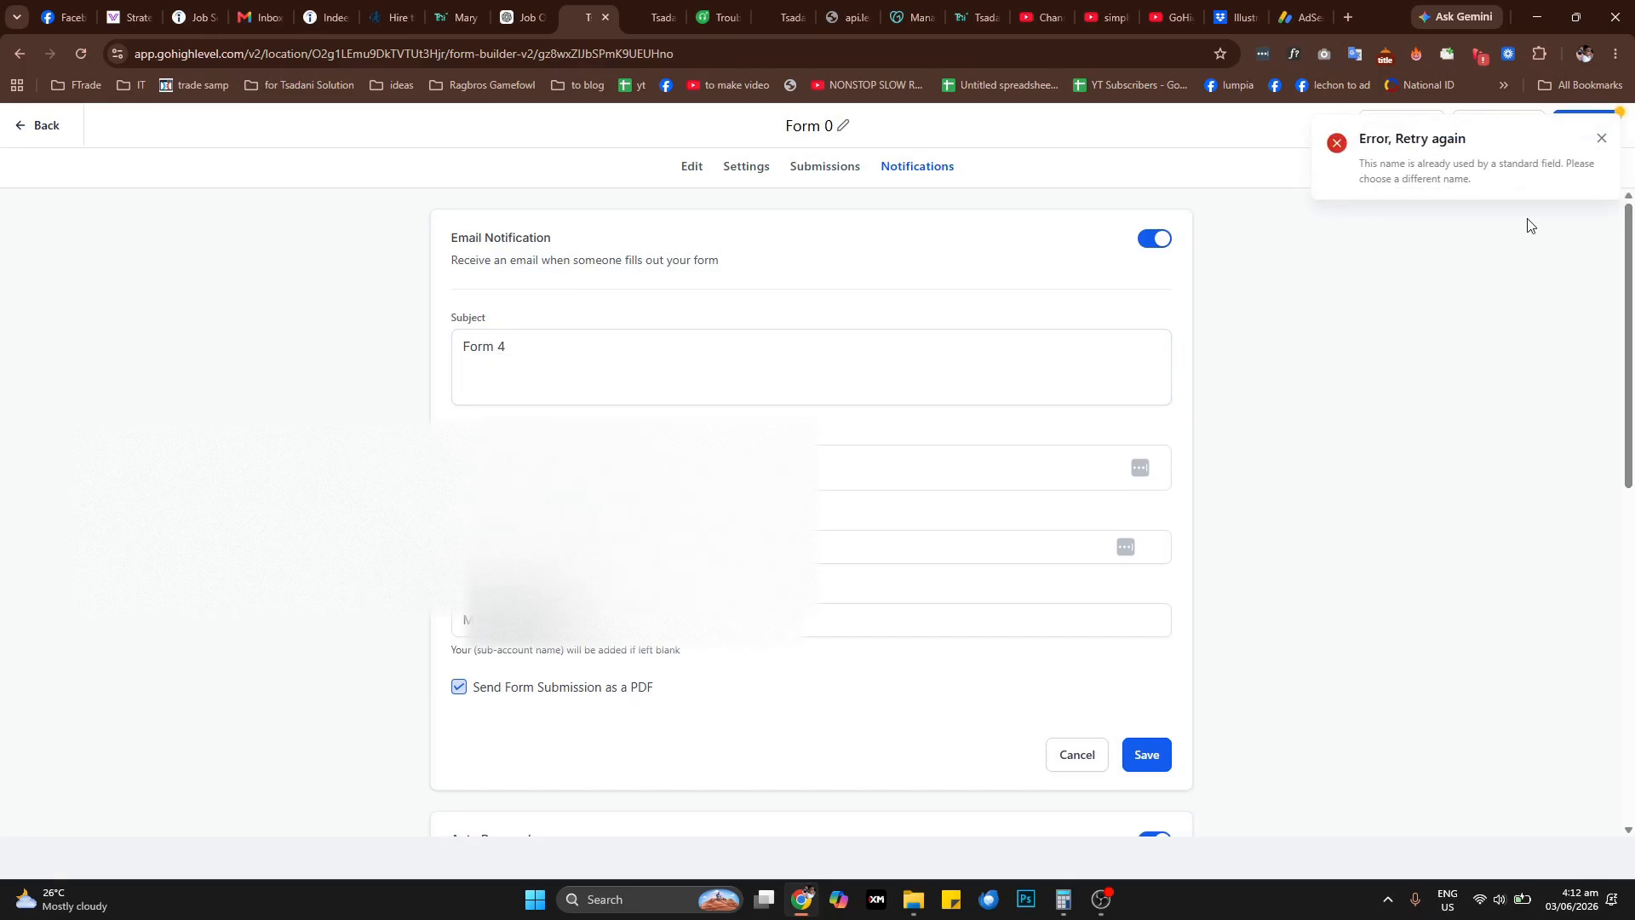
# Reload the form builder page and return to the form's notification settings
pyautogui.rightClick(1370, 328)
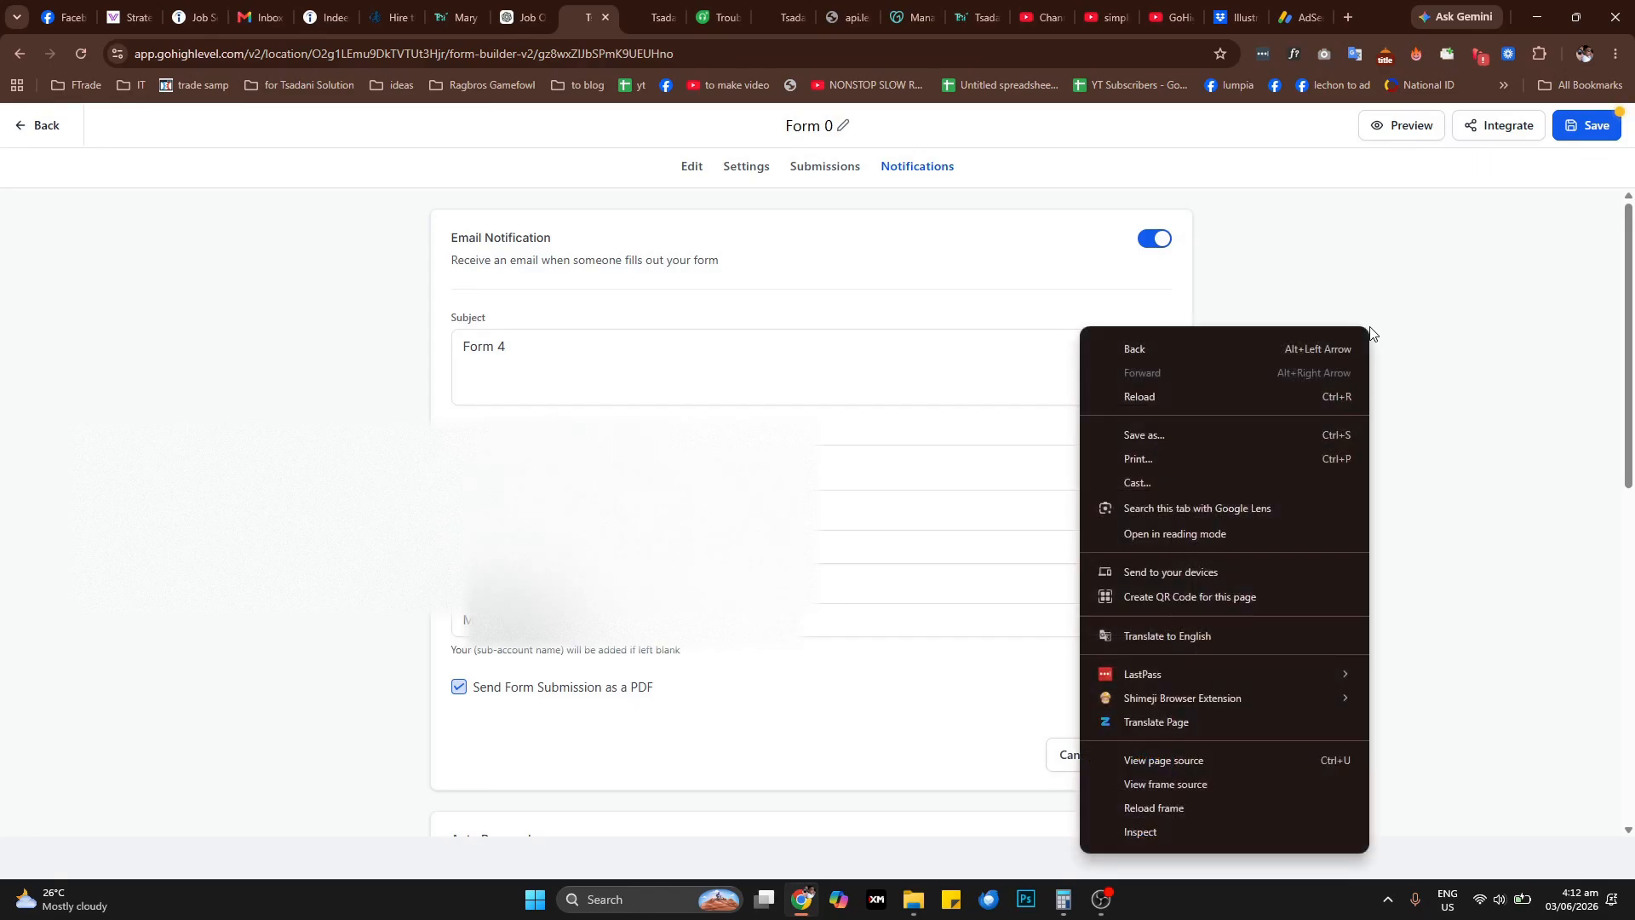
pyautogui.click(1222, 398)
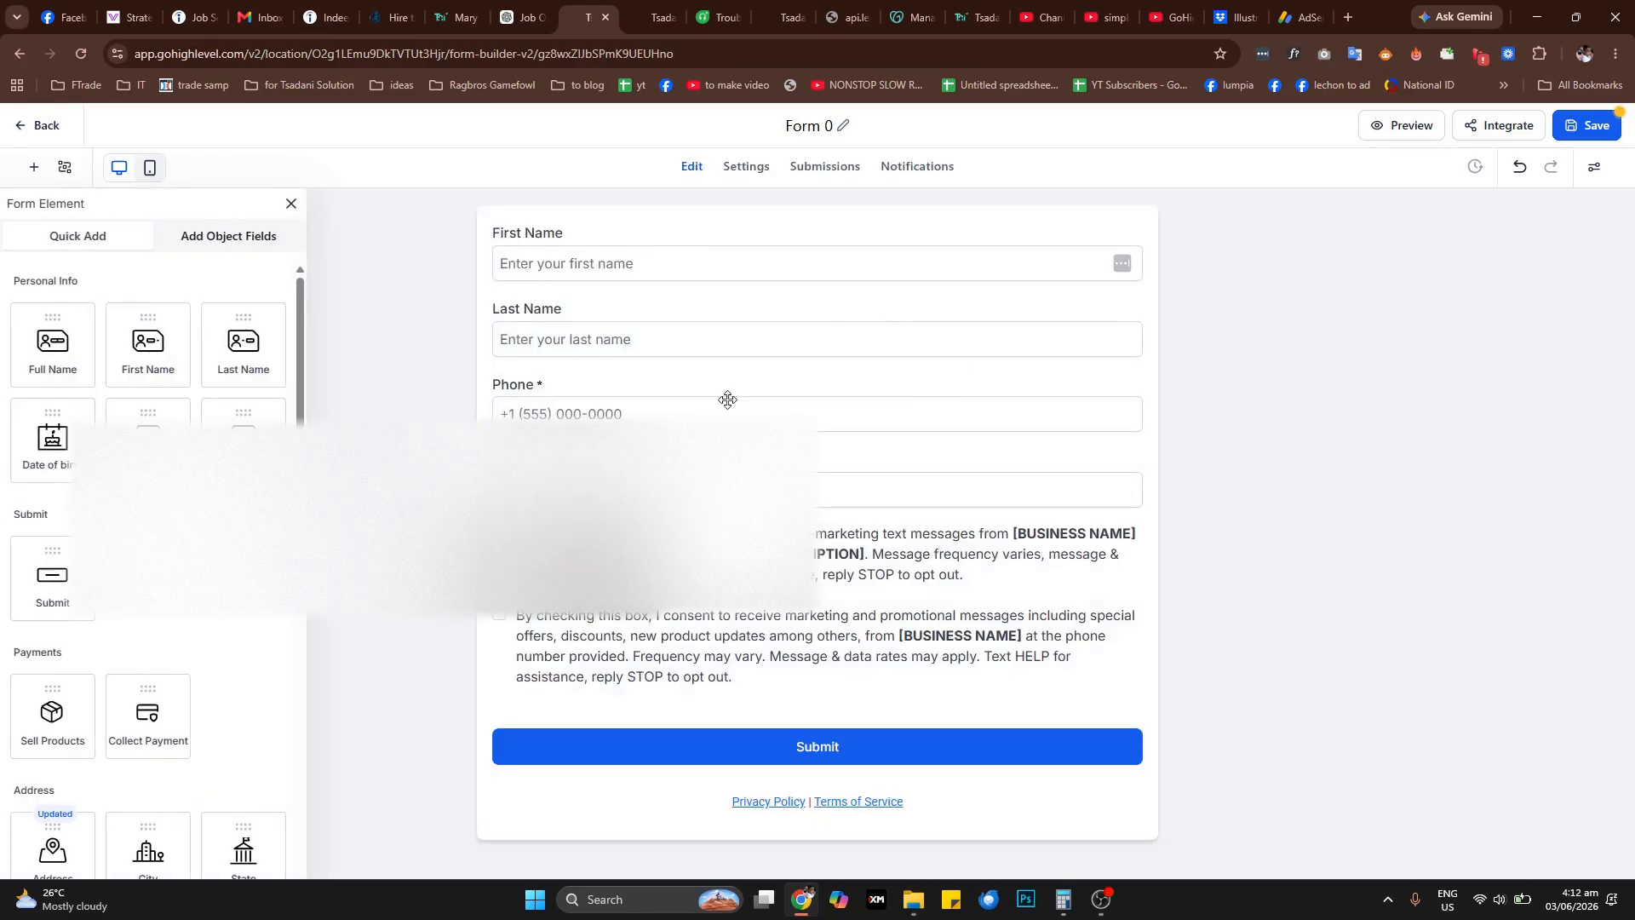
pyautogui.click(832, 171)
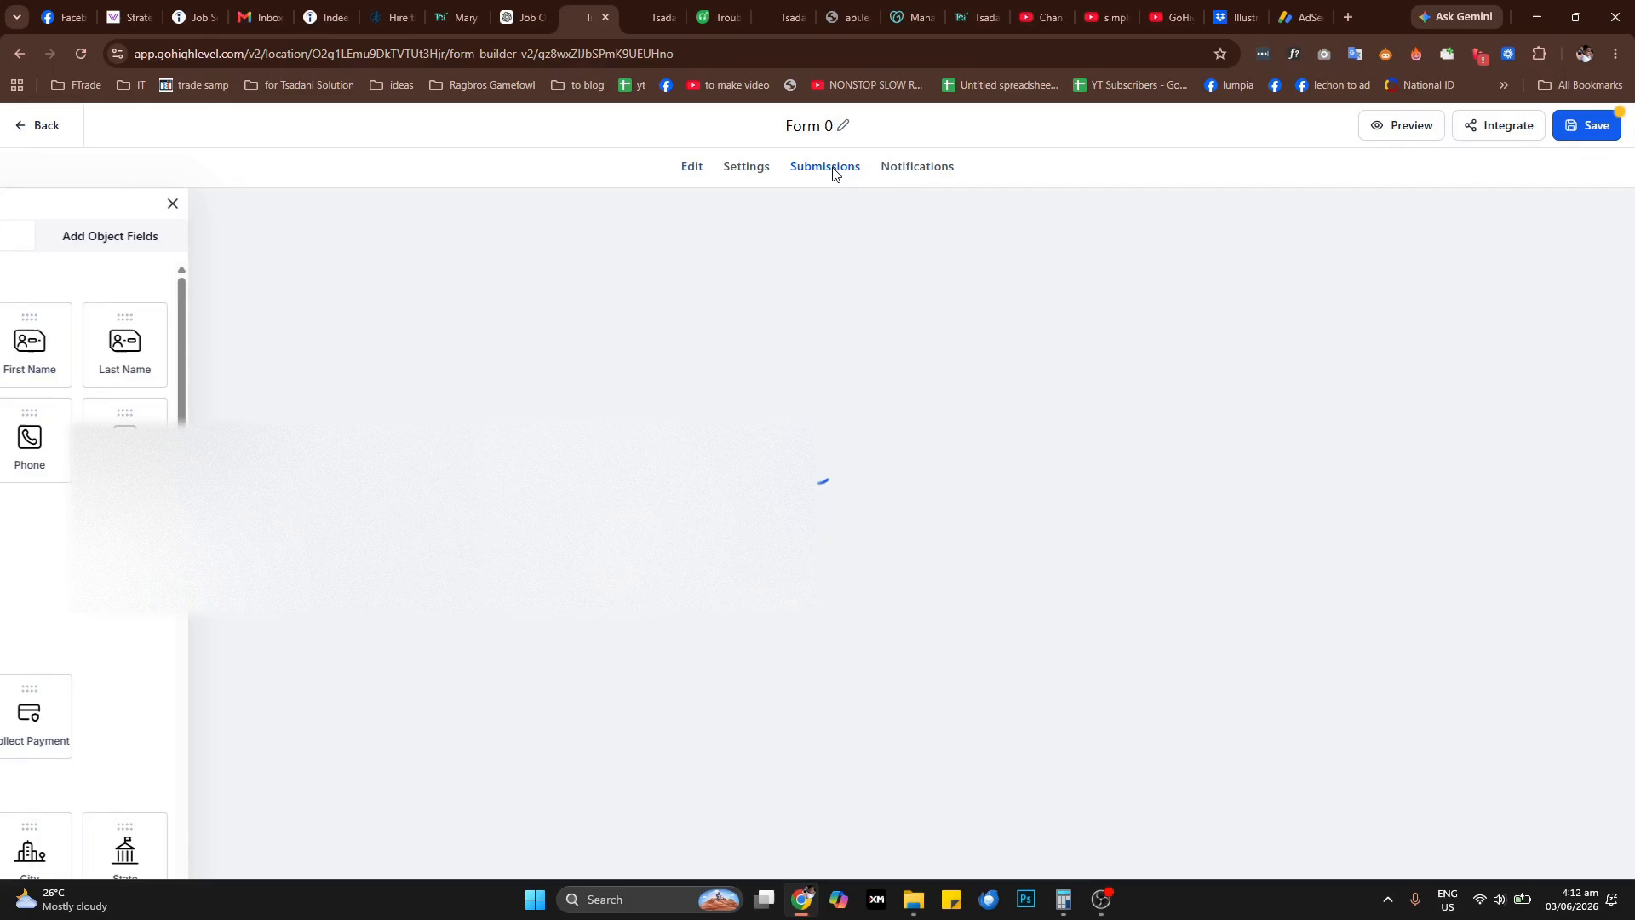
pyautogui.click(745, 168)
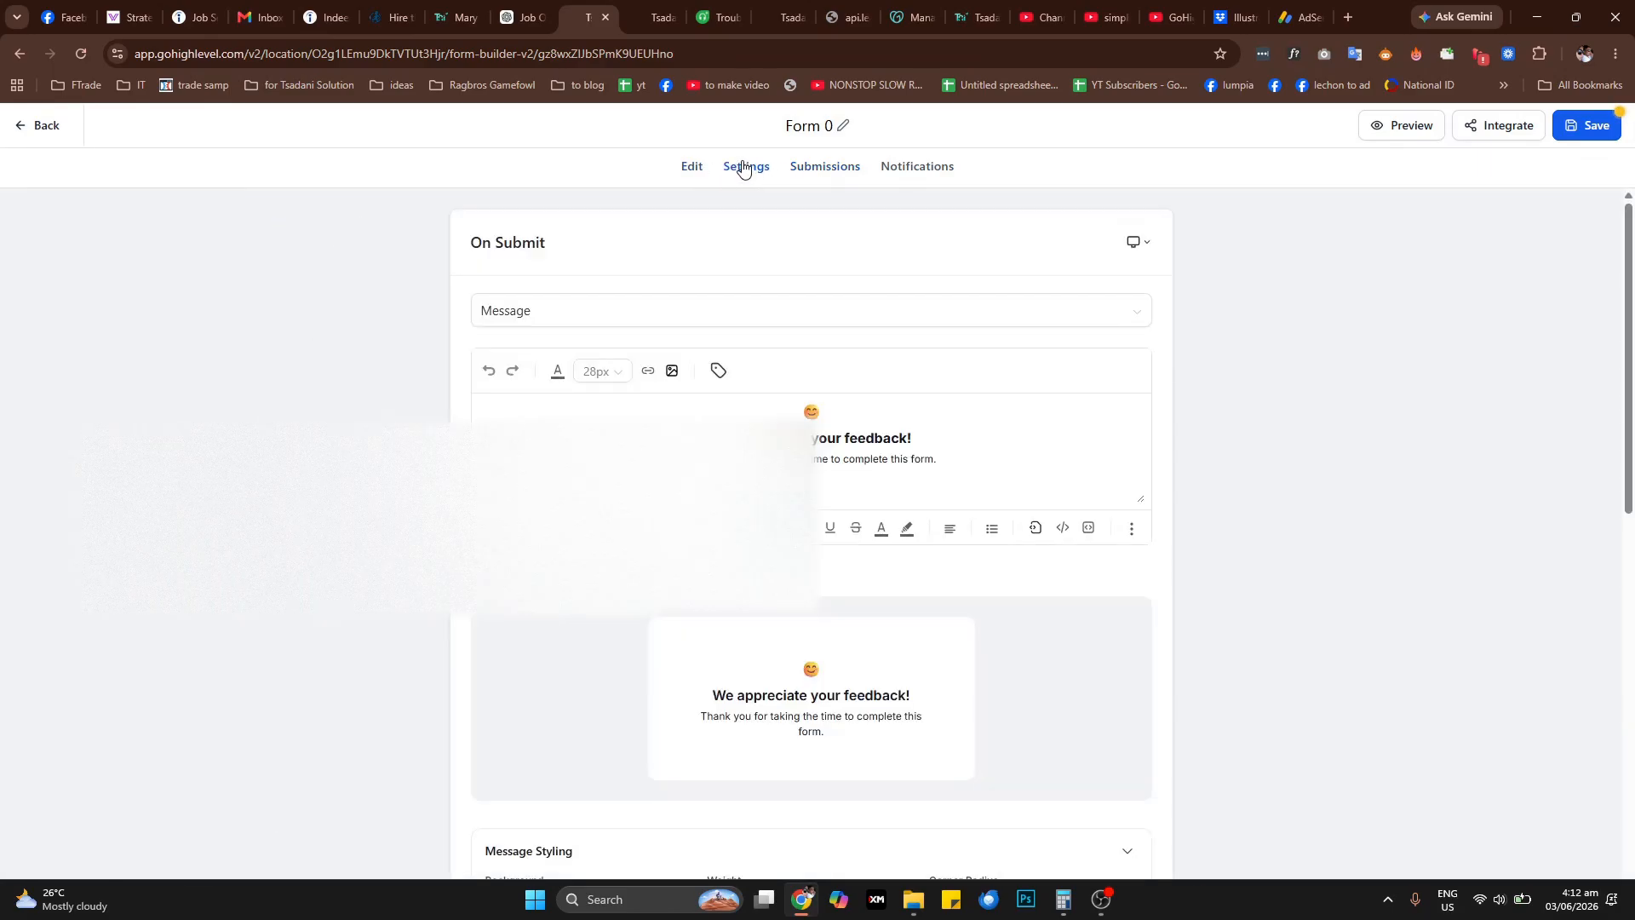
pyautogui.click(946, 174)
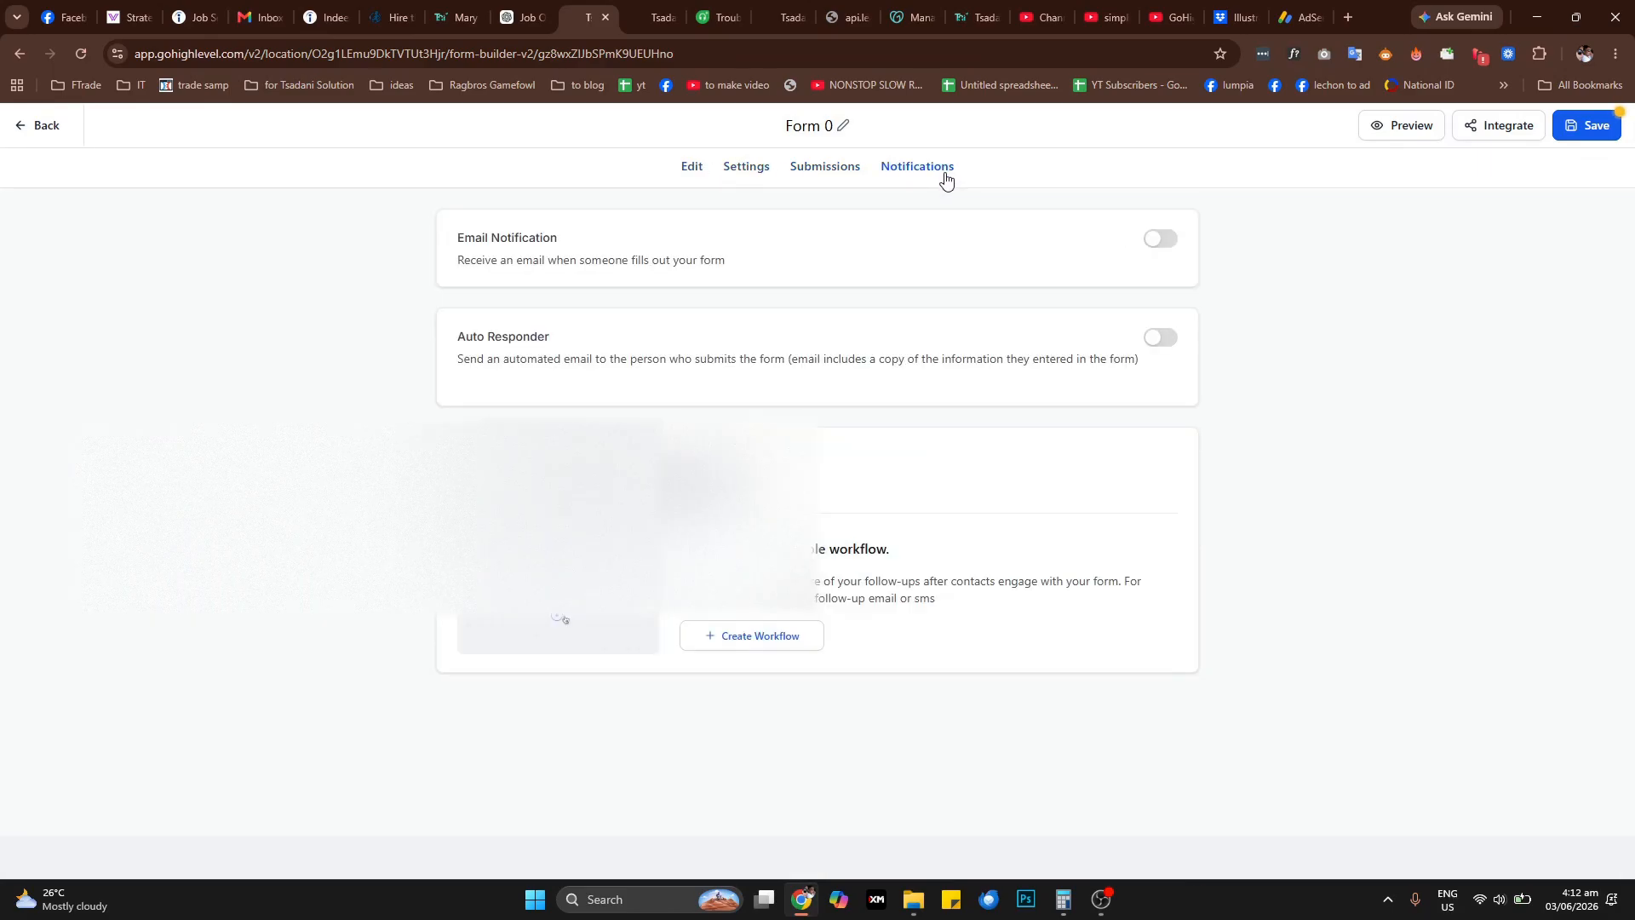
# Enable the email notification with the subject Form Test and fill in its e-mail address fields
pyautogui.click(1164, 243)
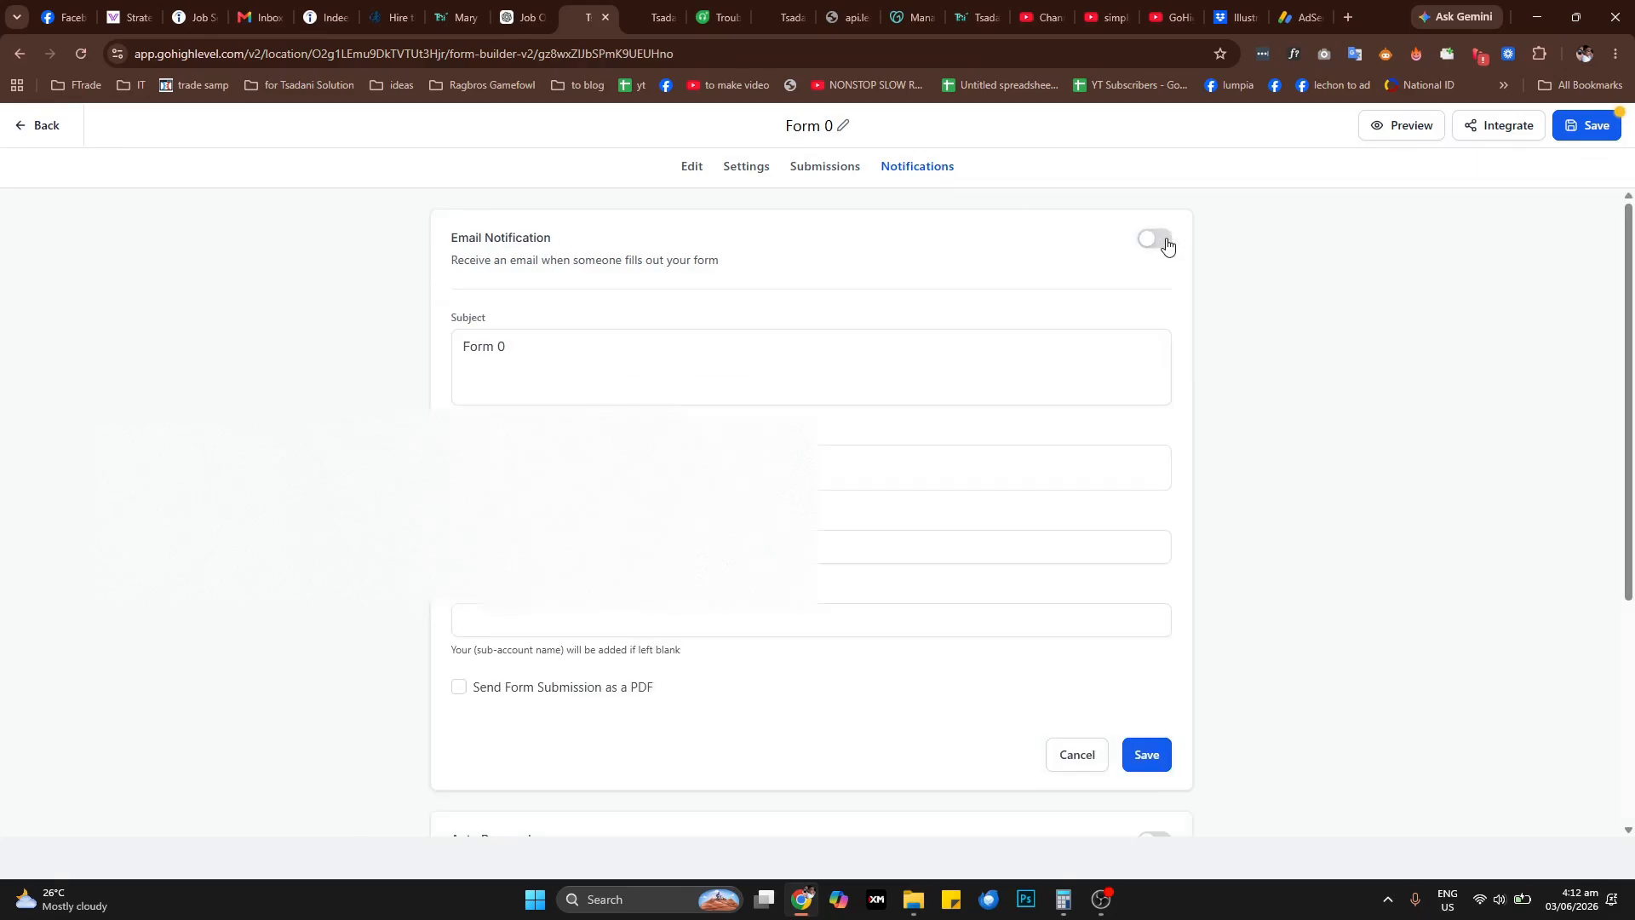
pyautogui.click(1162, 240)
pyautogui.moveTo(519, 354); pyautogui.dragTo(425, 357)
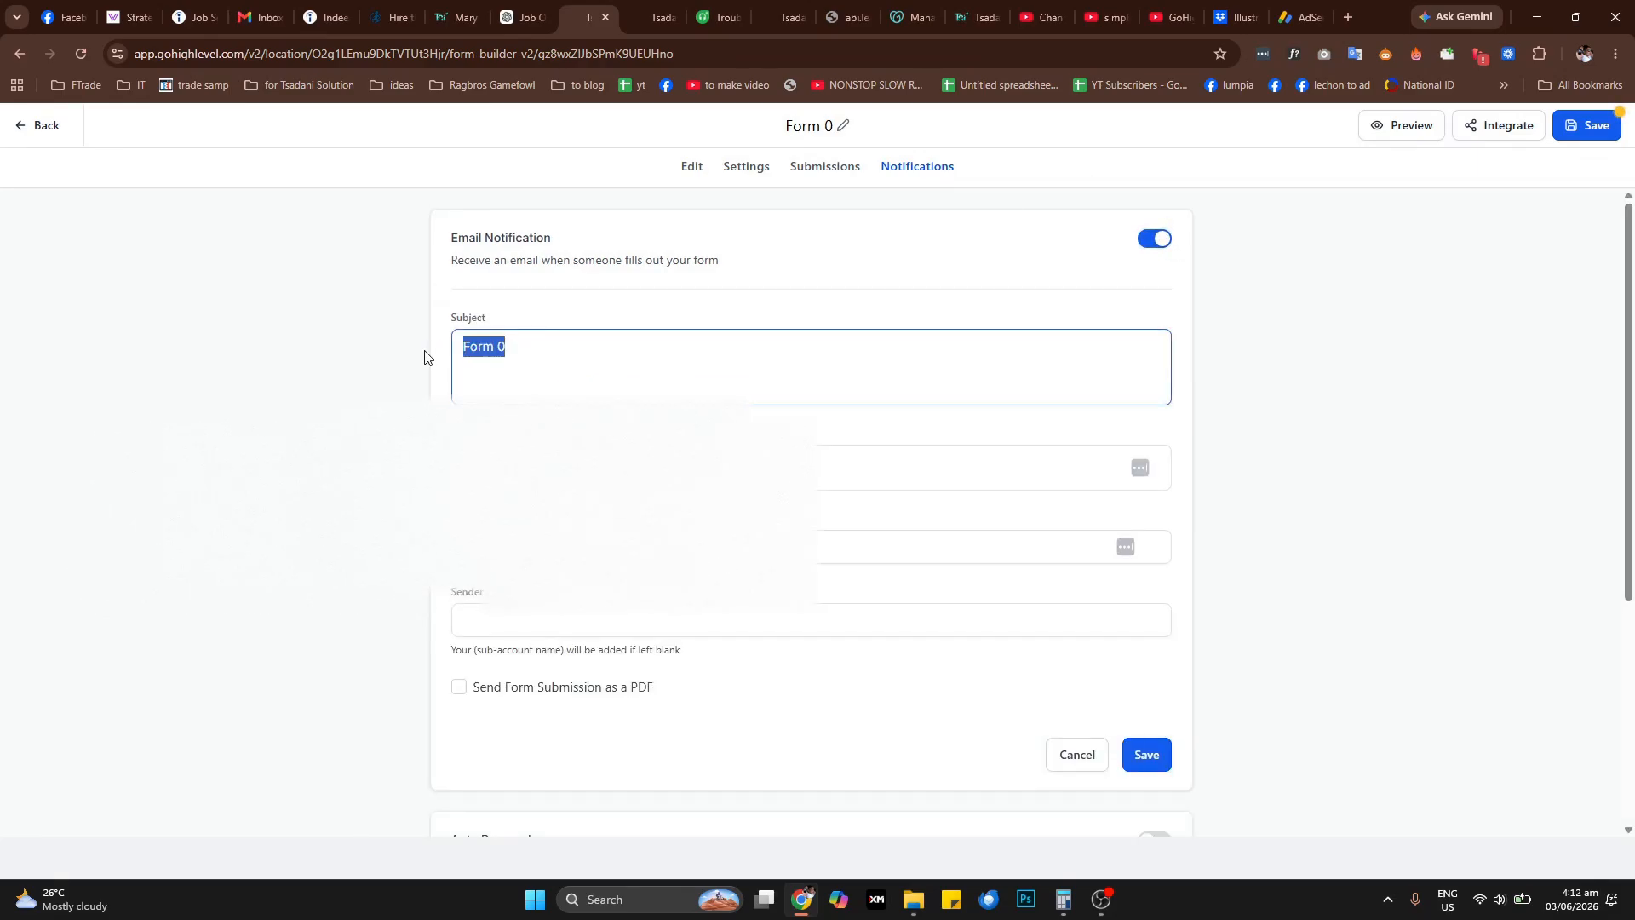
pyautogui.press('capslock')
pyautogui.write('F')
pyautogui.press('capslock')
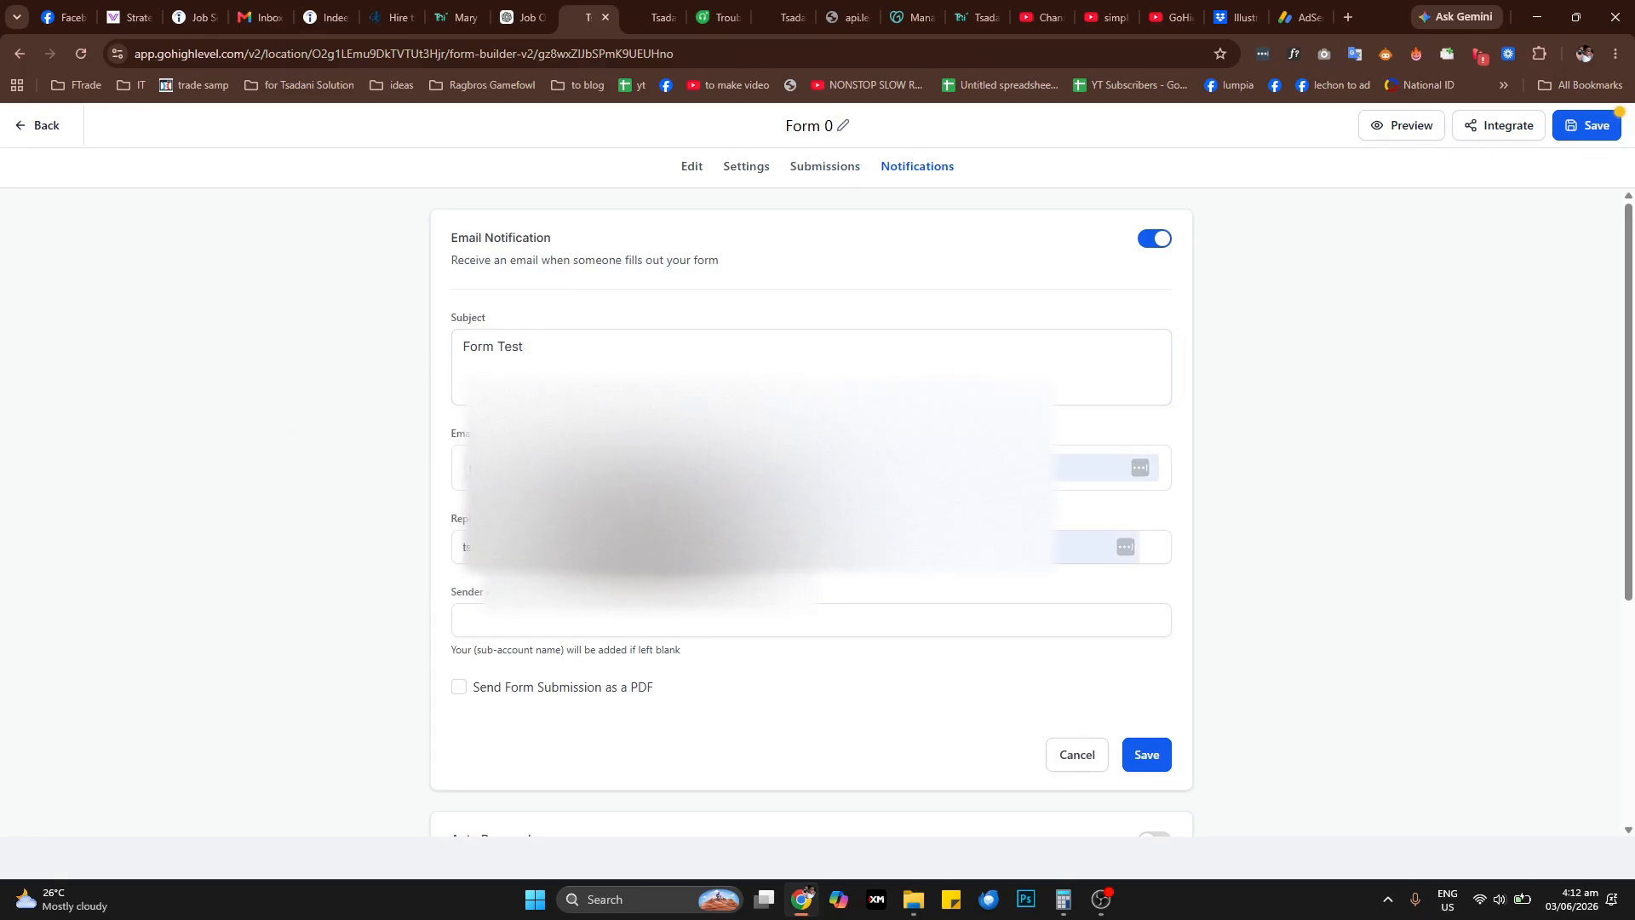
# Enter the sender's name for the email notification and enable sending the form submission as a PDF
pyautogui.click(555, 626)
pyautogui.press('capslock')
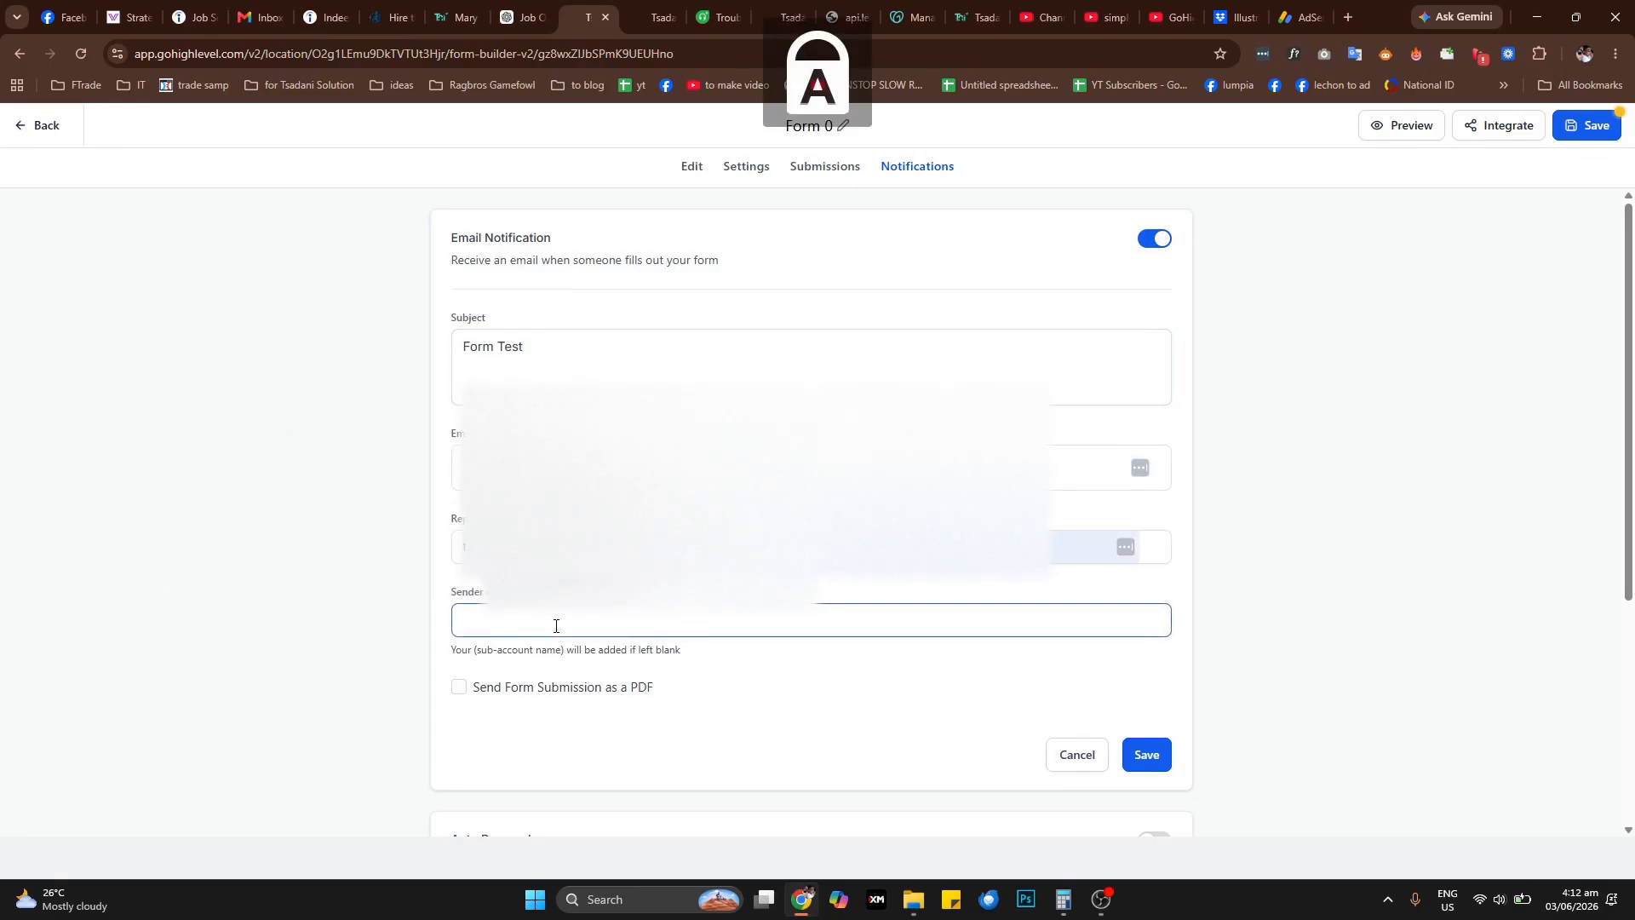
pyautogui.write('T')
pyautogui.press('capslock')
pyautogui.write('sadani')
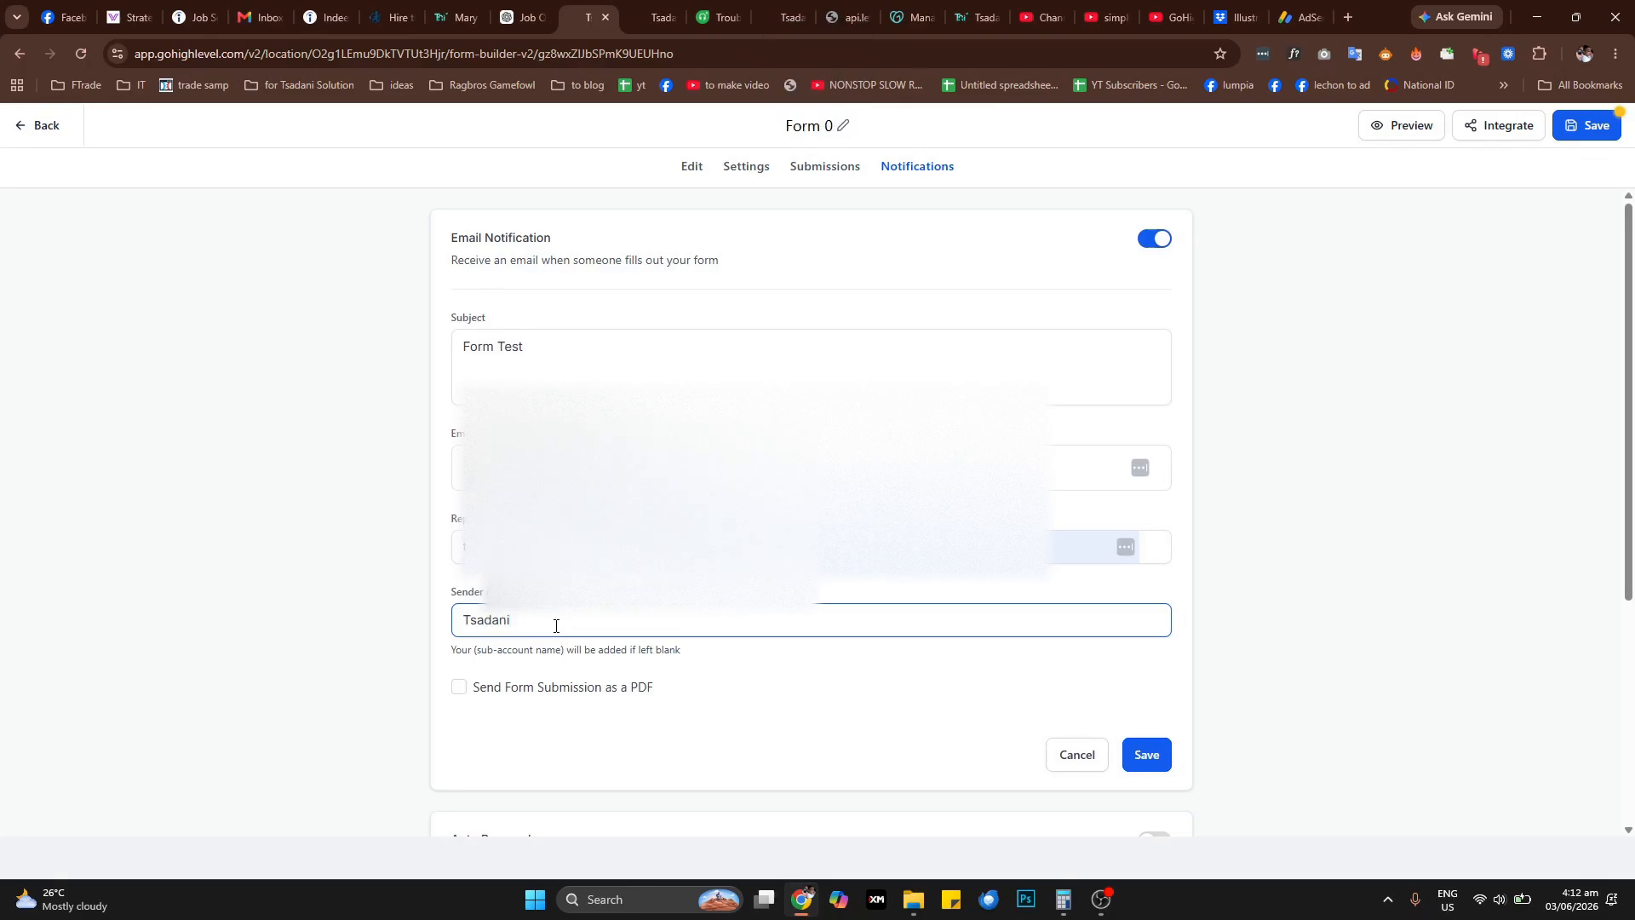
pyautogui.click(458, 686)
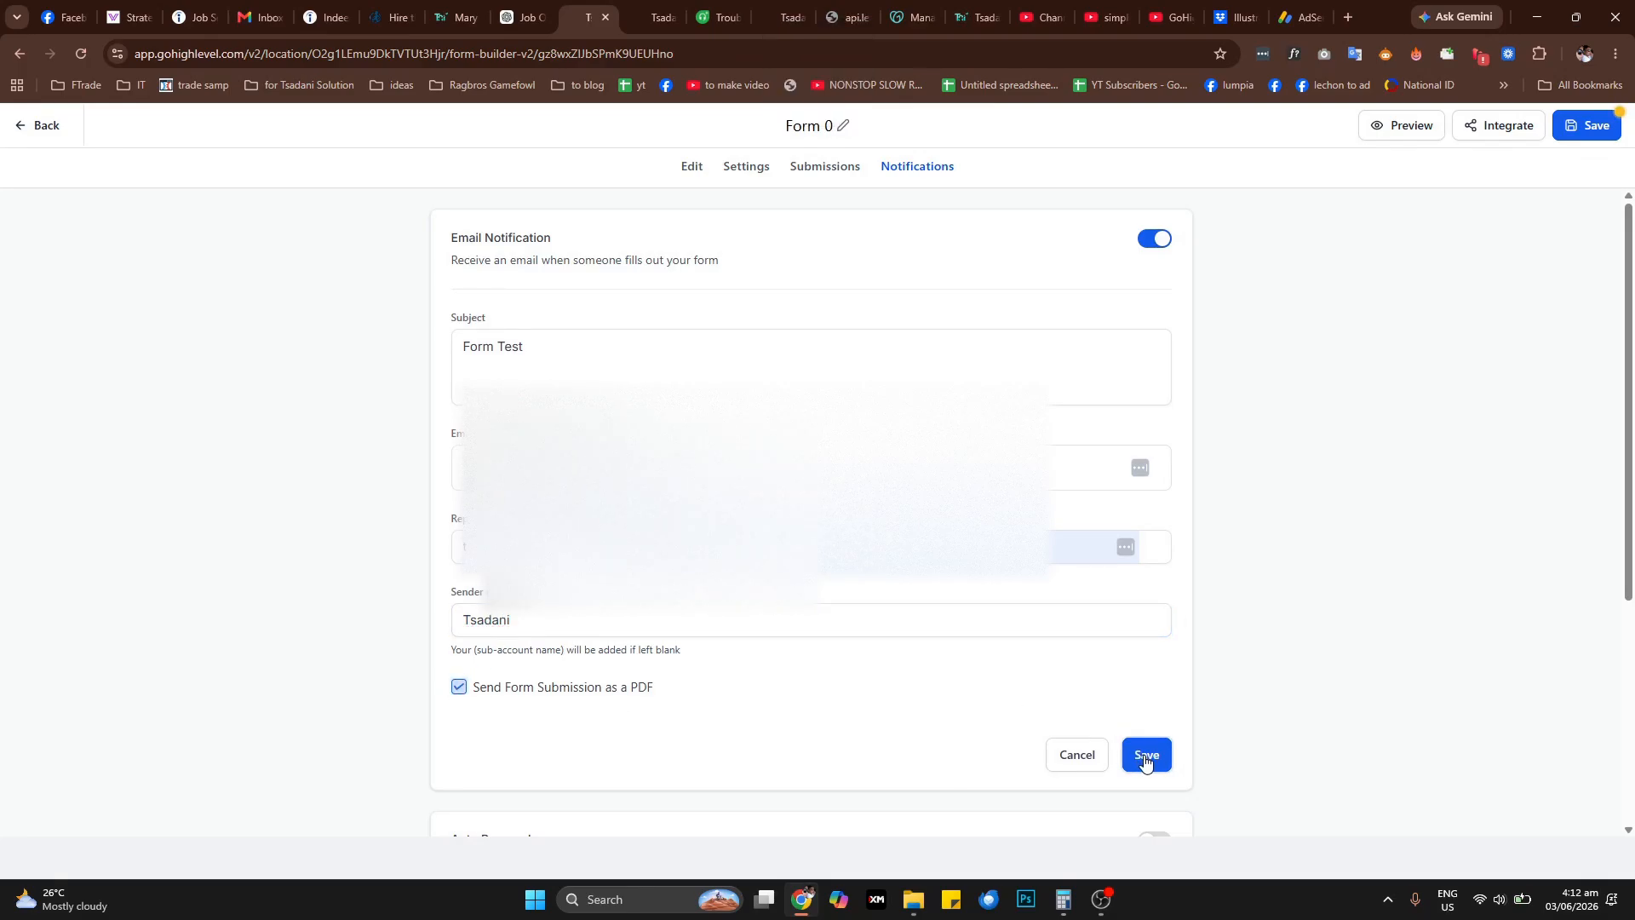
# Save the form and open its preview
pyautogui.click(1580, 128)
pyautogui.click(1399, 135)
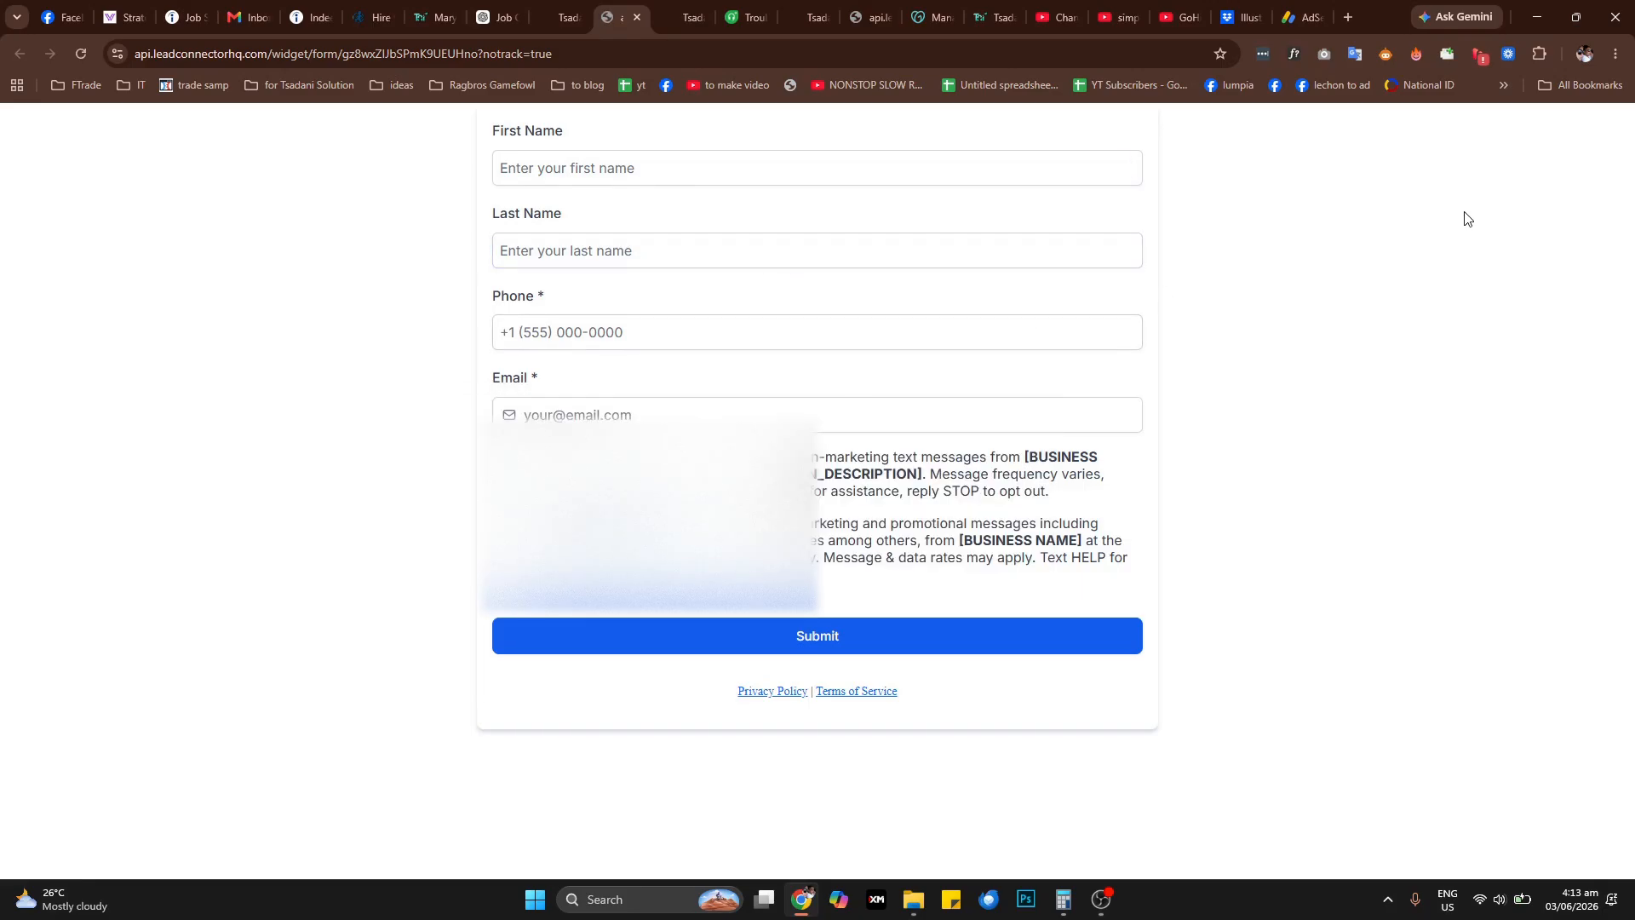
# Examine the previewed form's input fields and the business name and description placeholders in the consent text
pyautogui.click(587, 167)
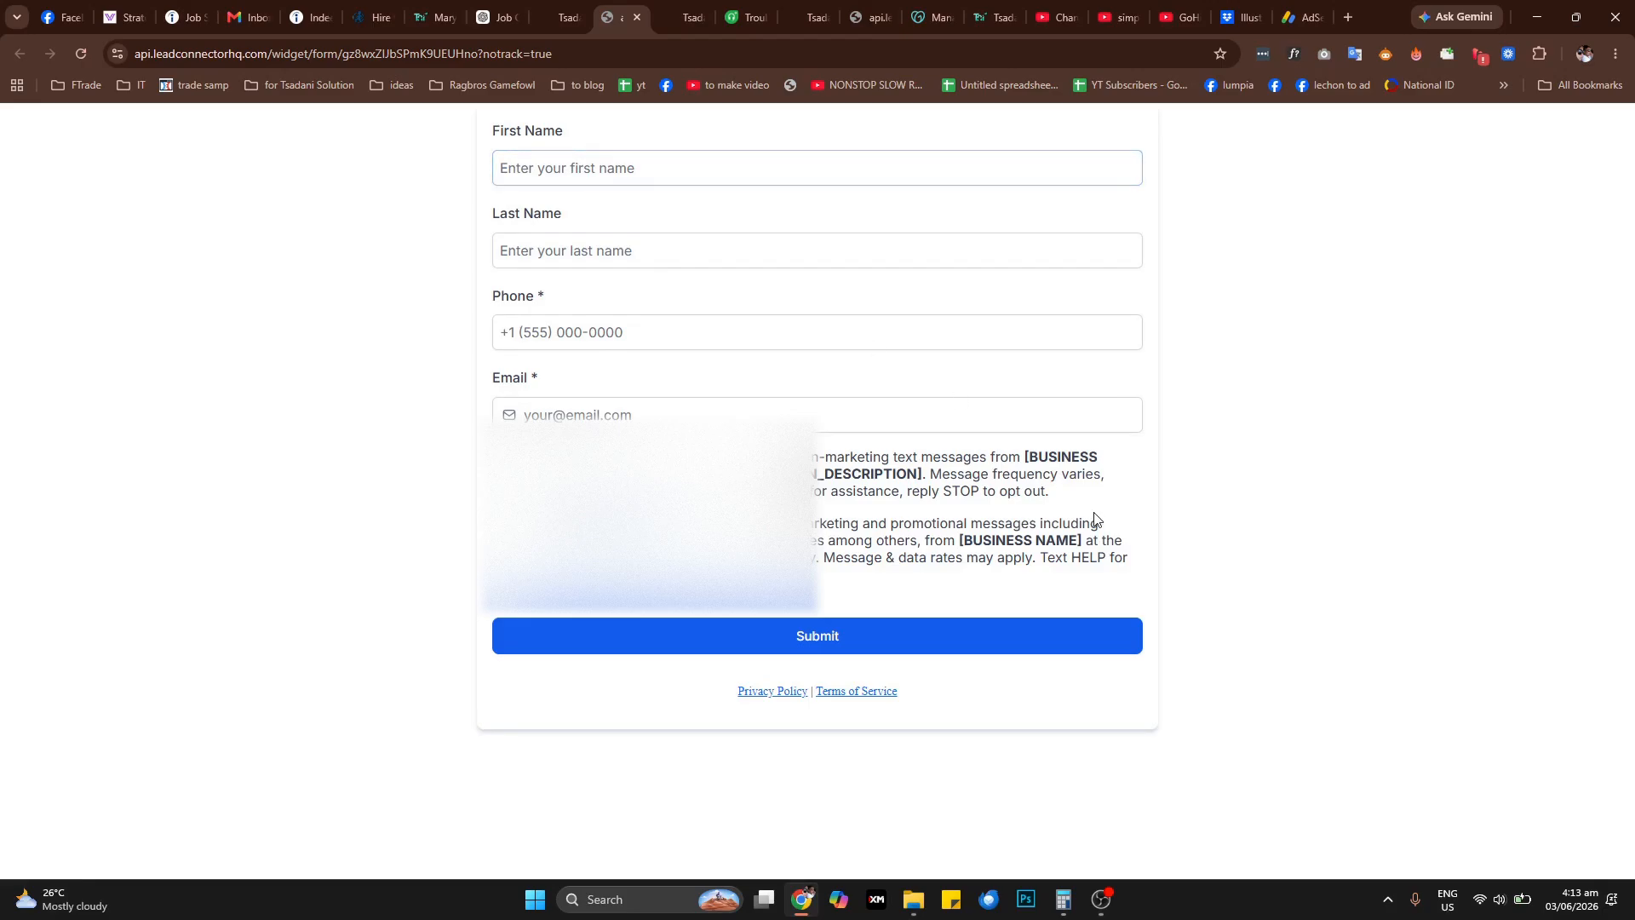
pyautogui.moveTo(1026, 460); pyautogui.dragTo(925, 492)
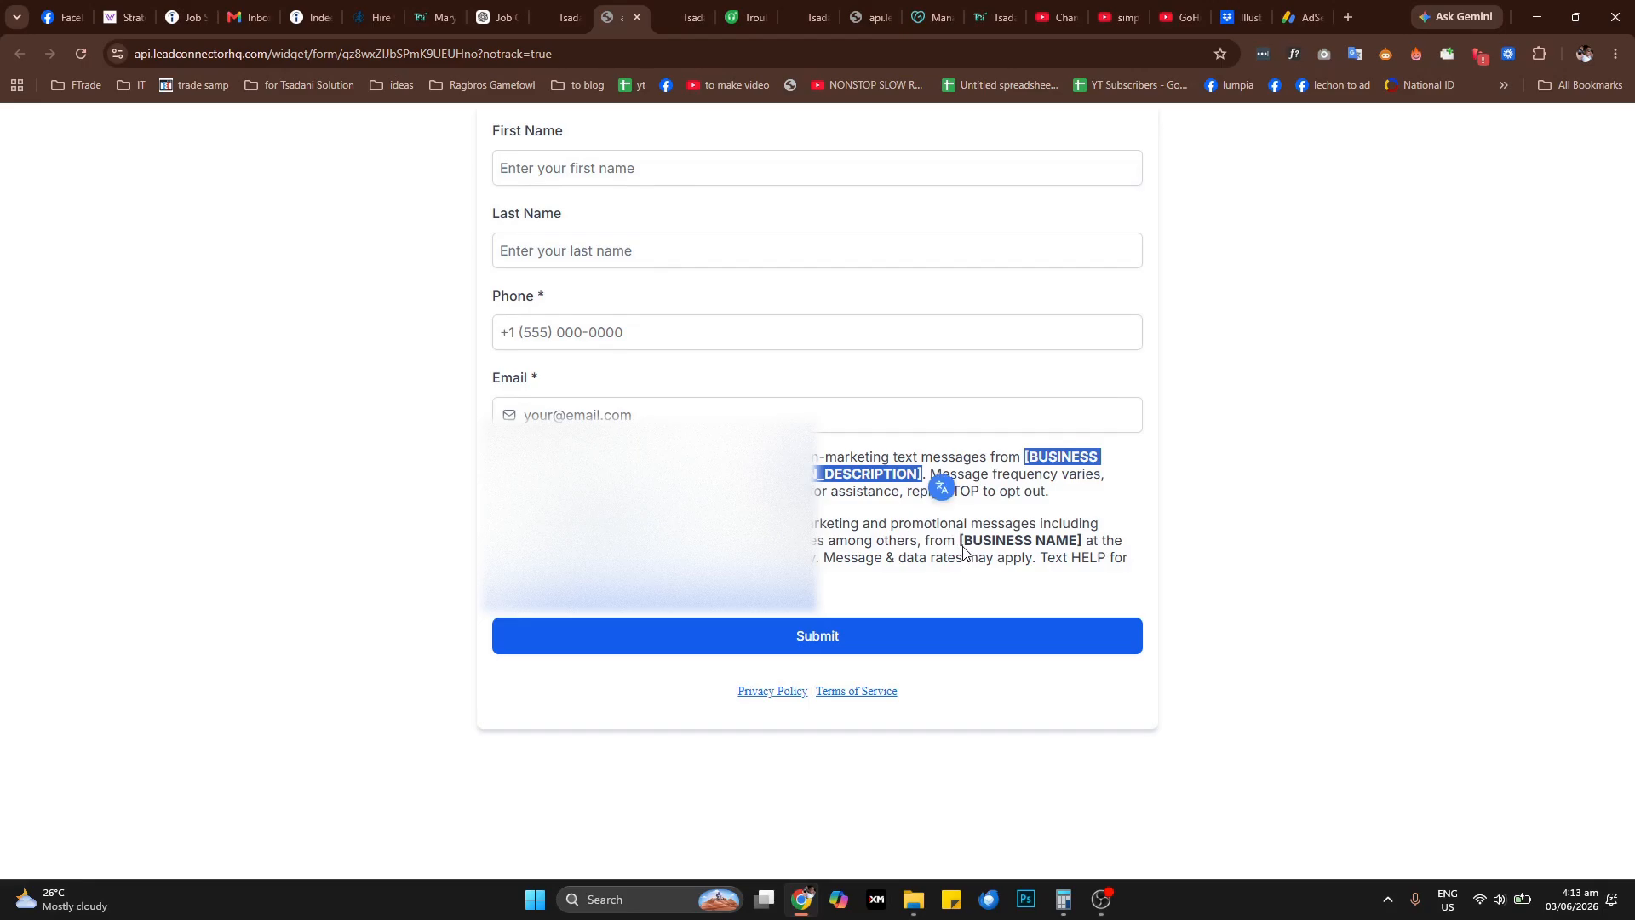
pyautogui.moveTo(959, 542); pyautogui.dragTo(1087, 546)
pyautogui.click(1192, 477)
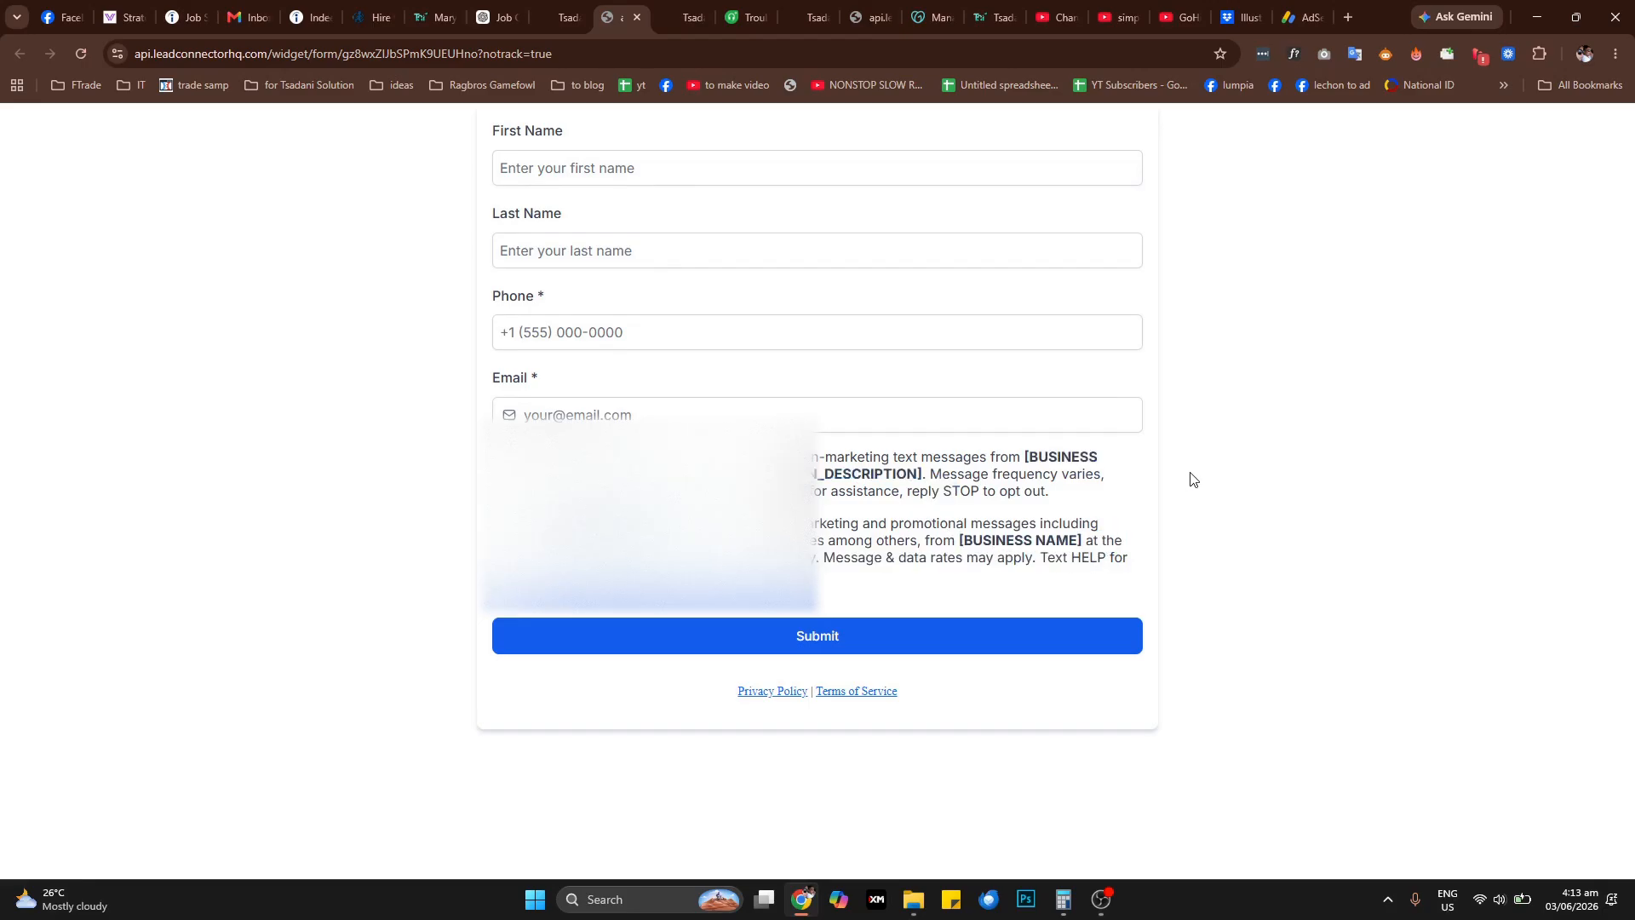
pyautogui.moveTo(1025, 458); pyautogui.dragTo(928, 478)
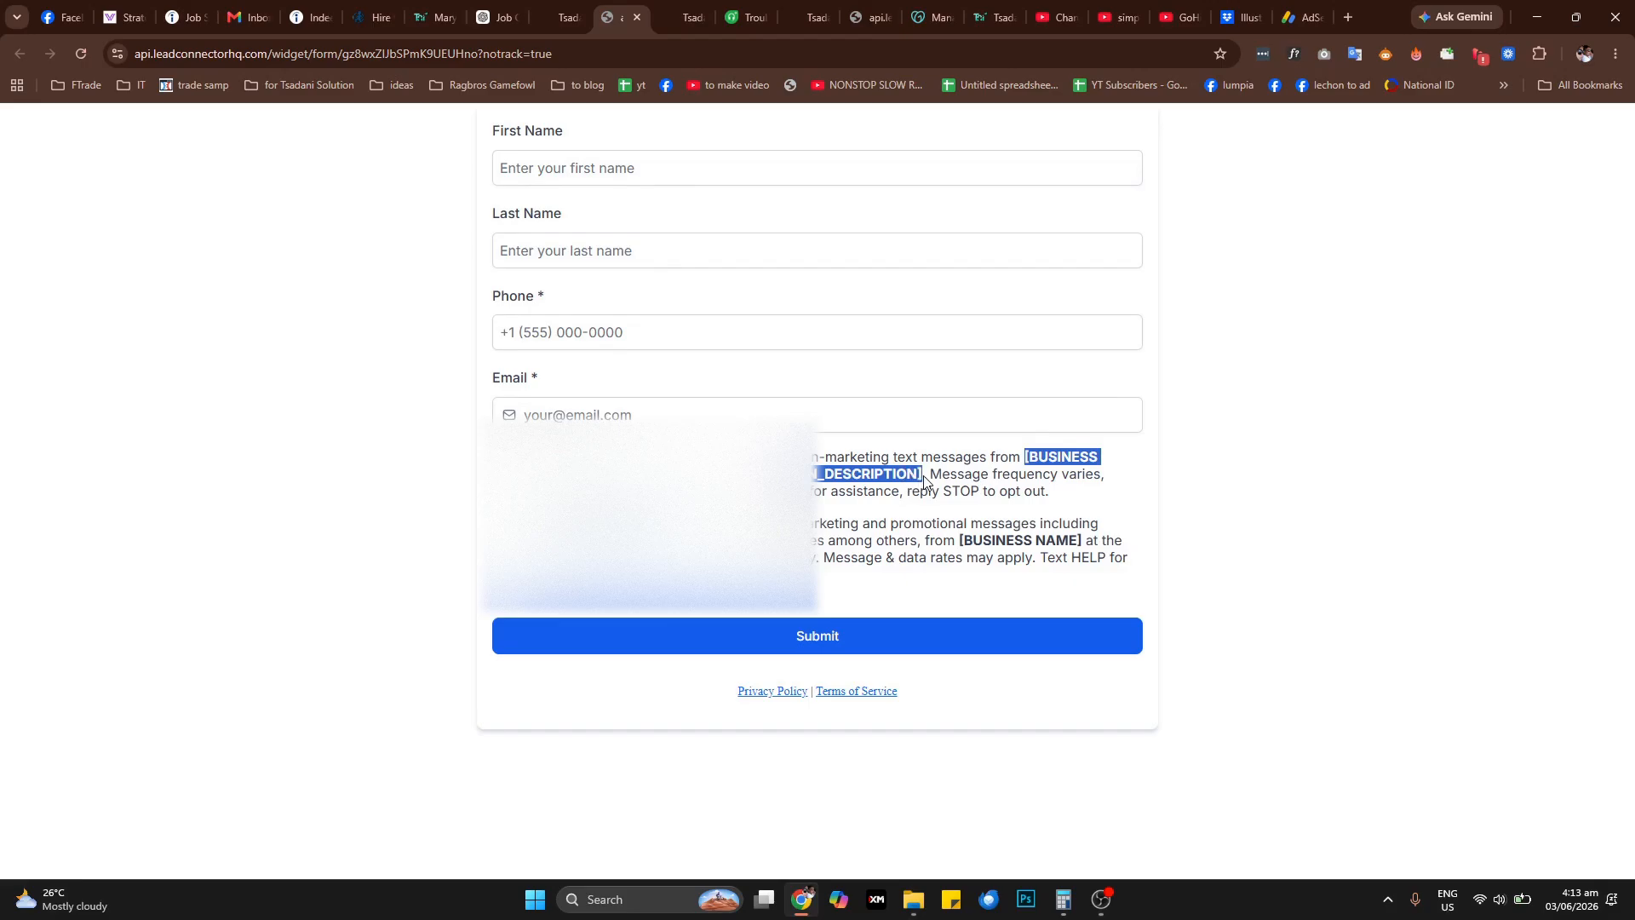
pyautogui.click(1262, 392)
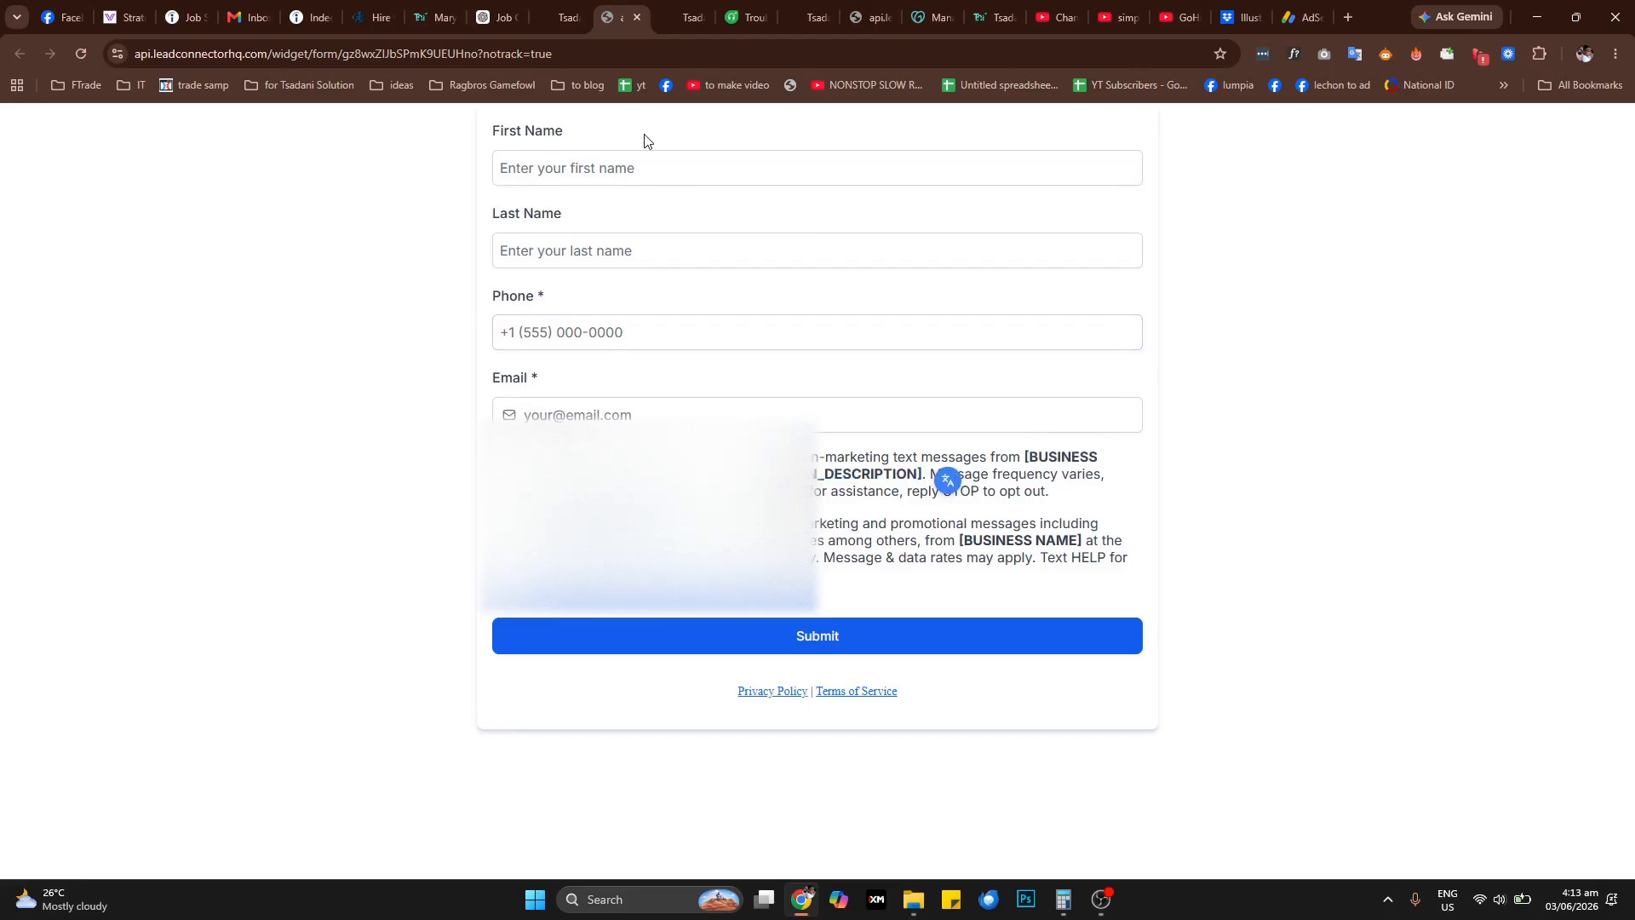
pyautogui.click(665, 168)
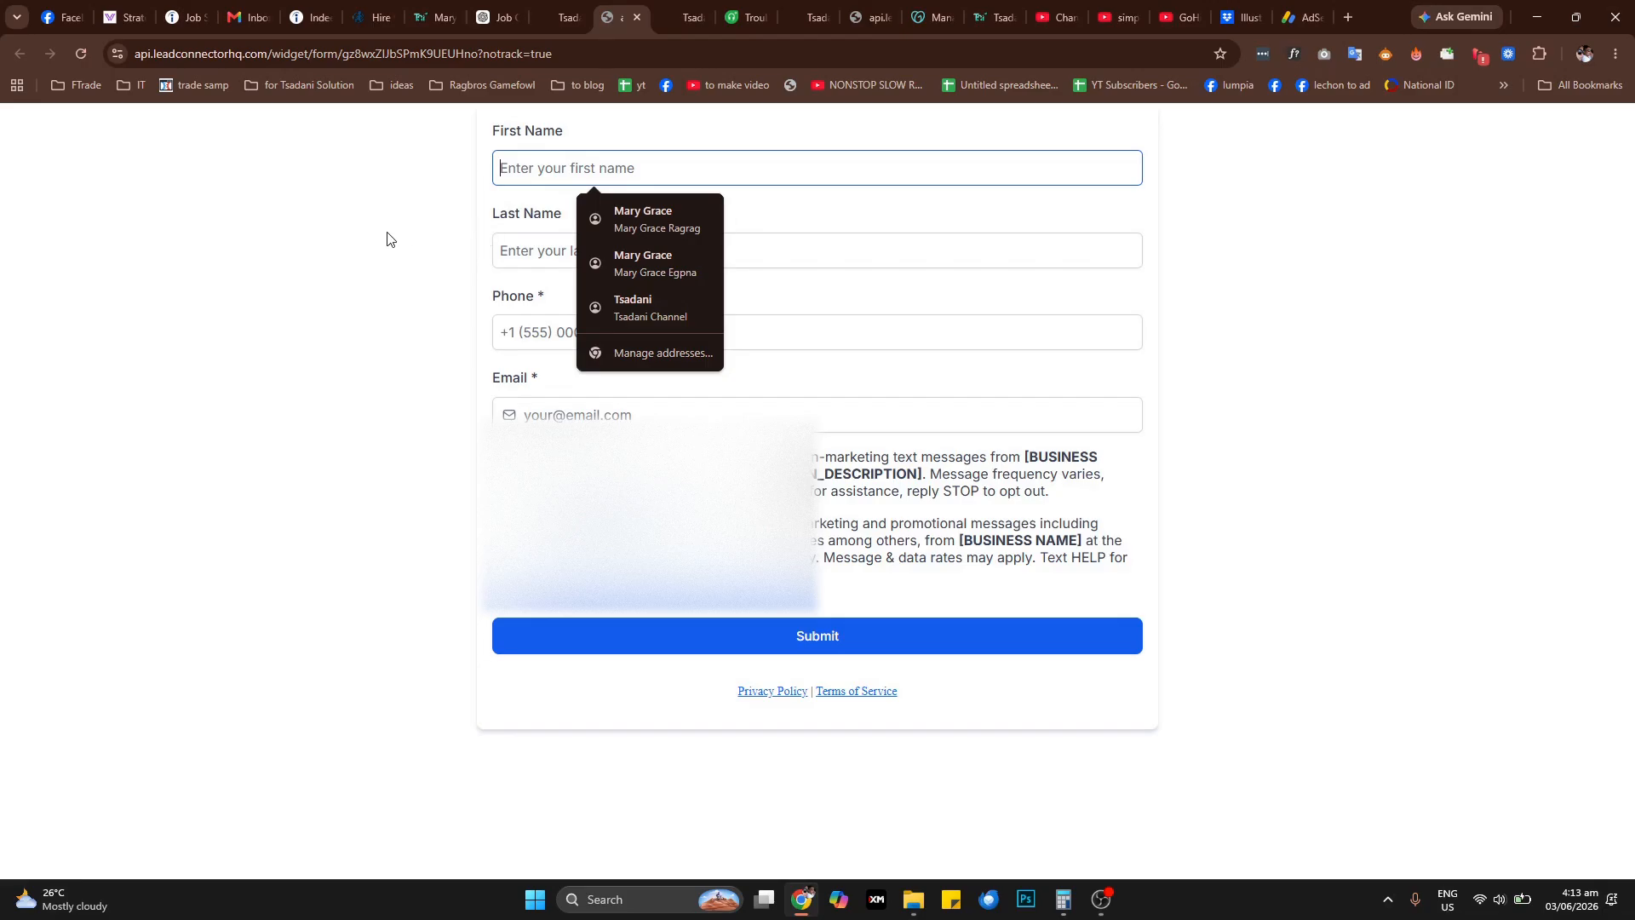
pyautogui.click(362, 232)
pyautogui.click(676, 162)
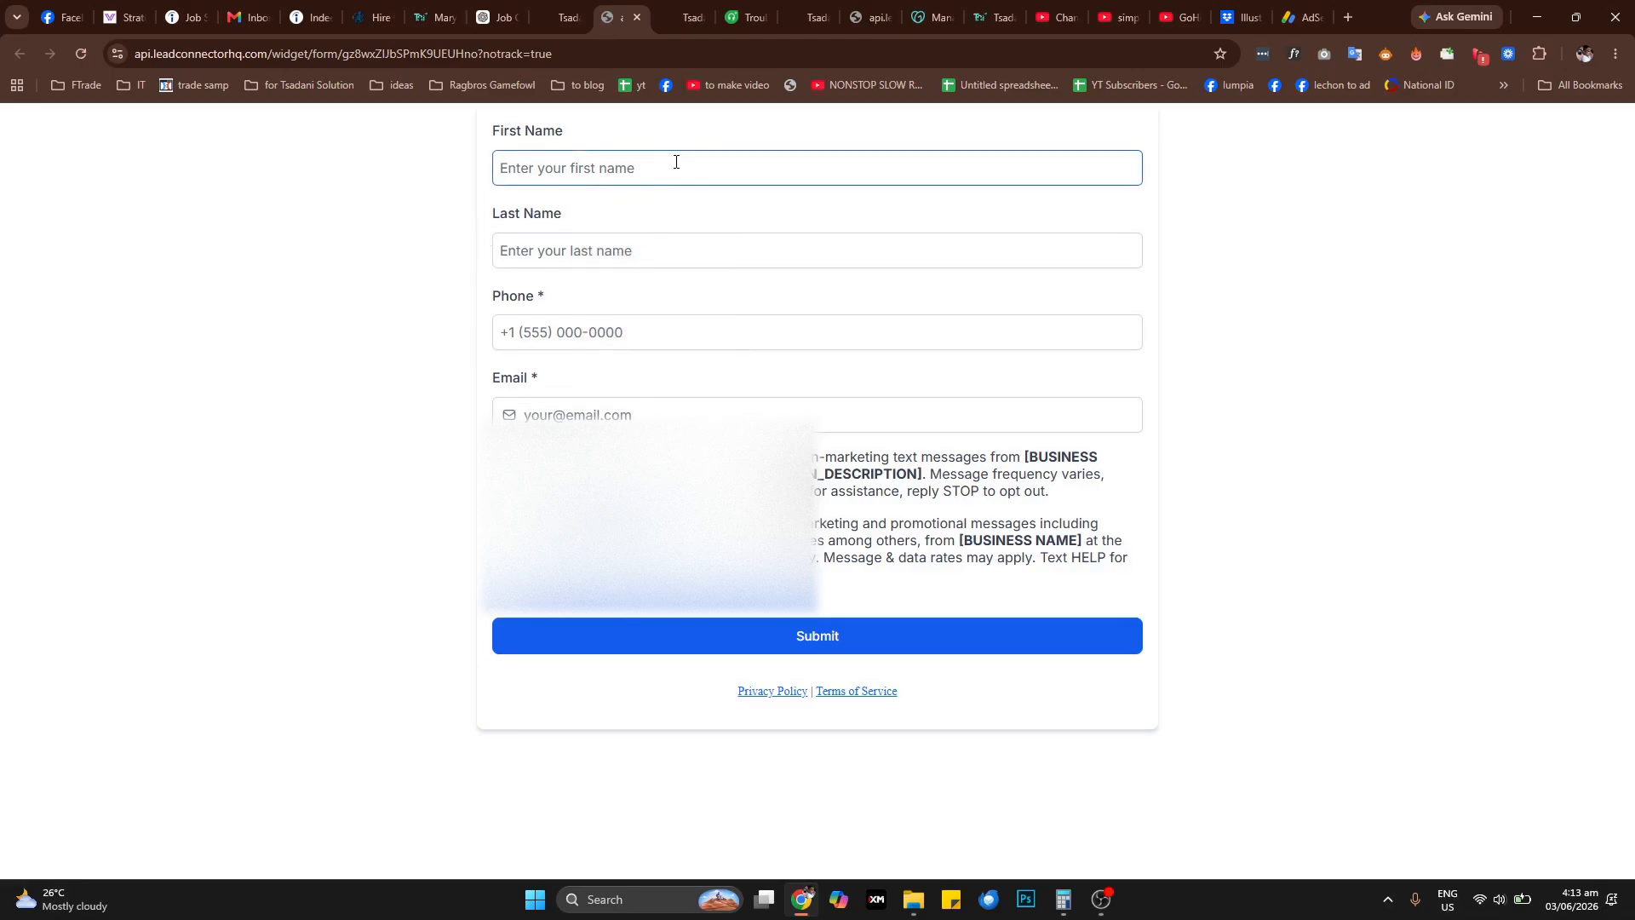
pyautogui.click(676, 162)
pyautogui.click(359, 341)
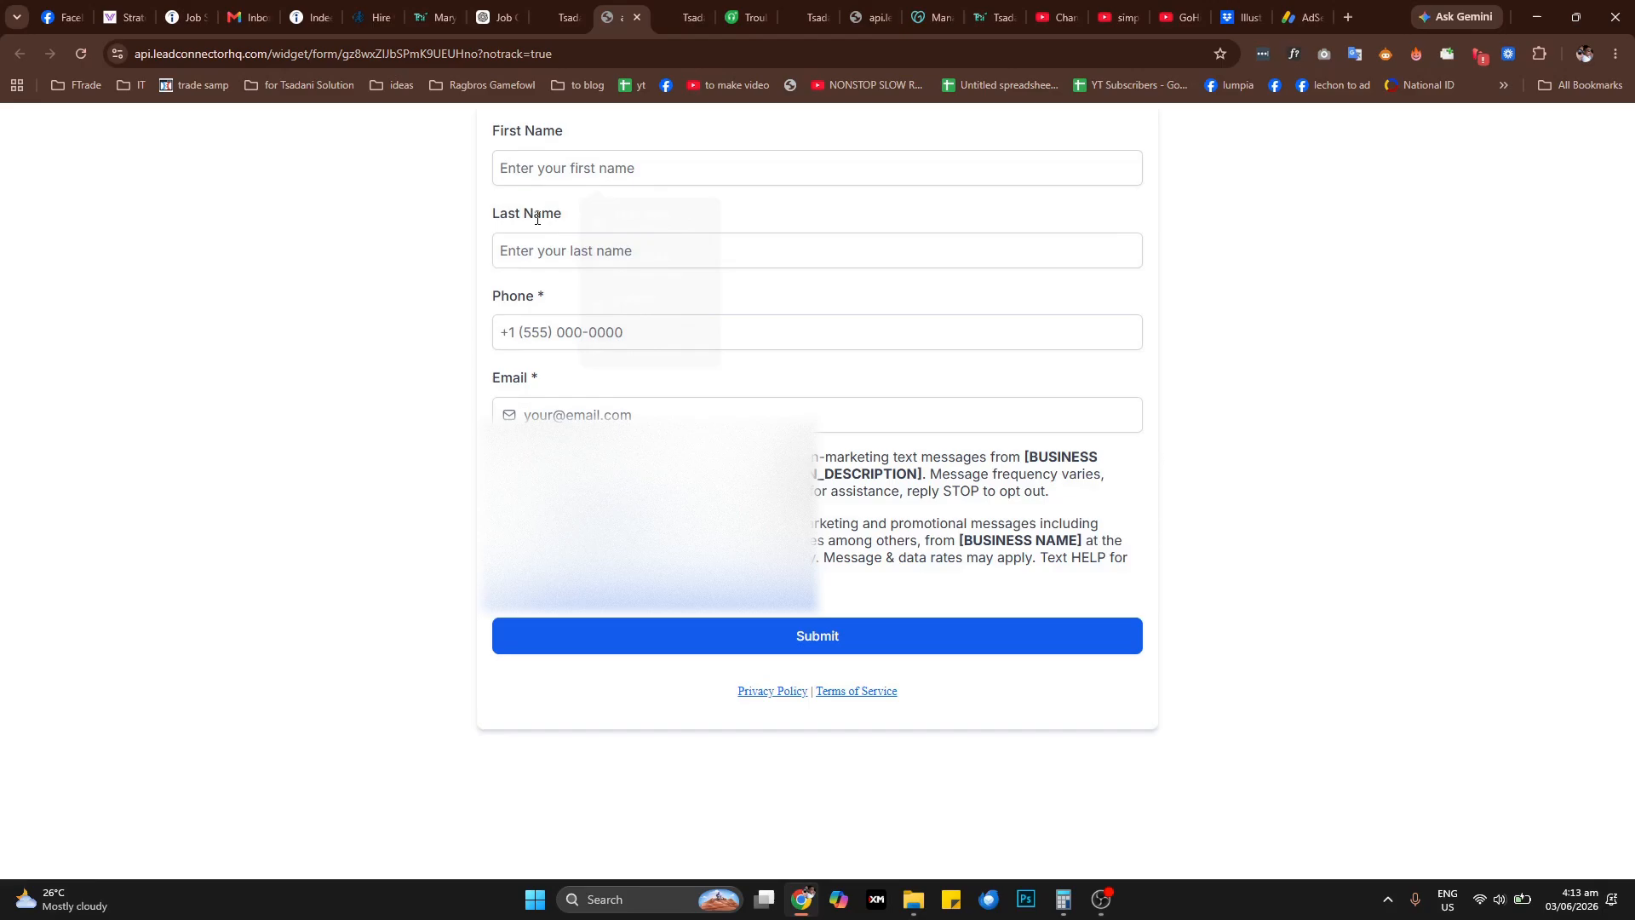
pyautogui.click(617, 169)
pyautogui.click(1284, 280)
pyautogui.click(1107, 900)
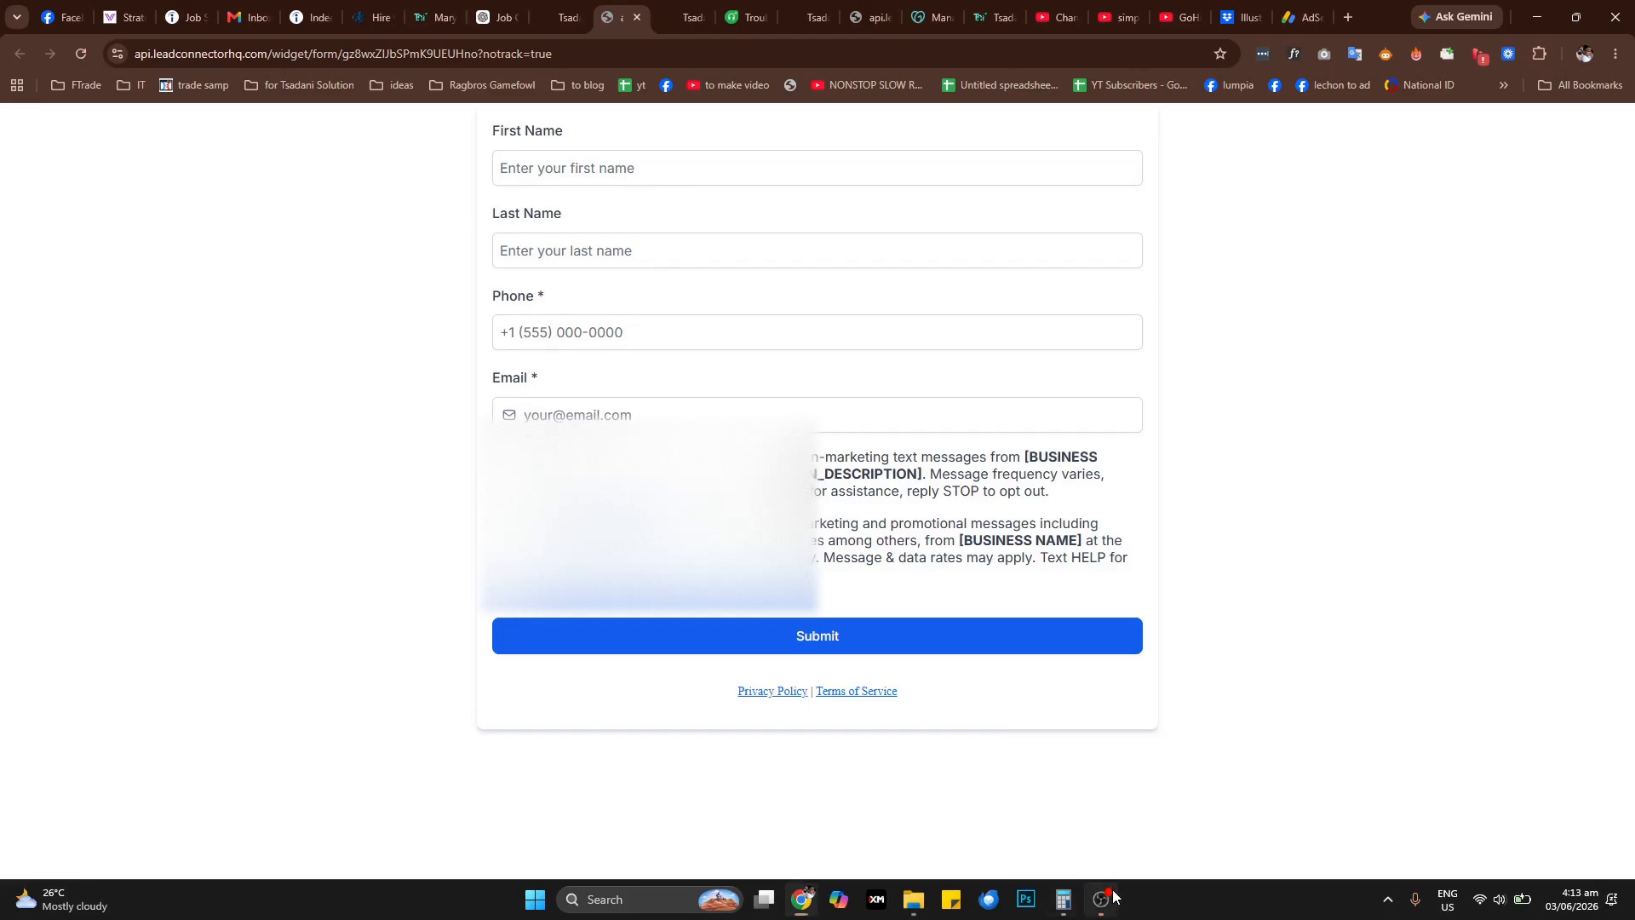